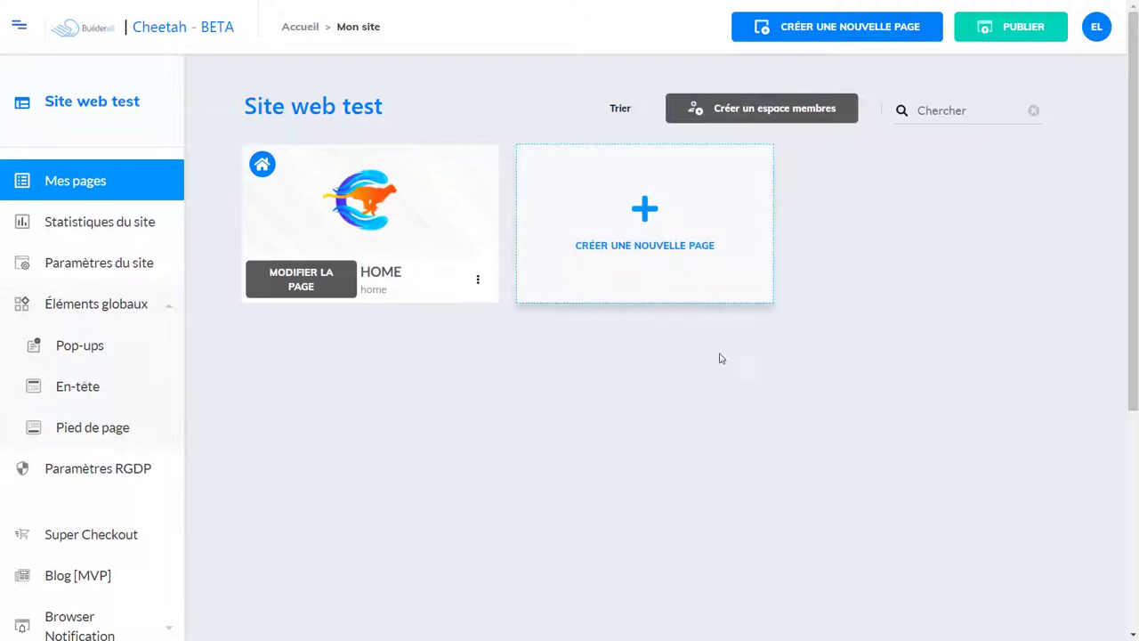
Step: Start a new page in the site and name it "Notre page"
{"action": "left_click", "coordinate": [650, 218]}
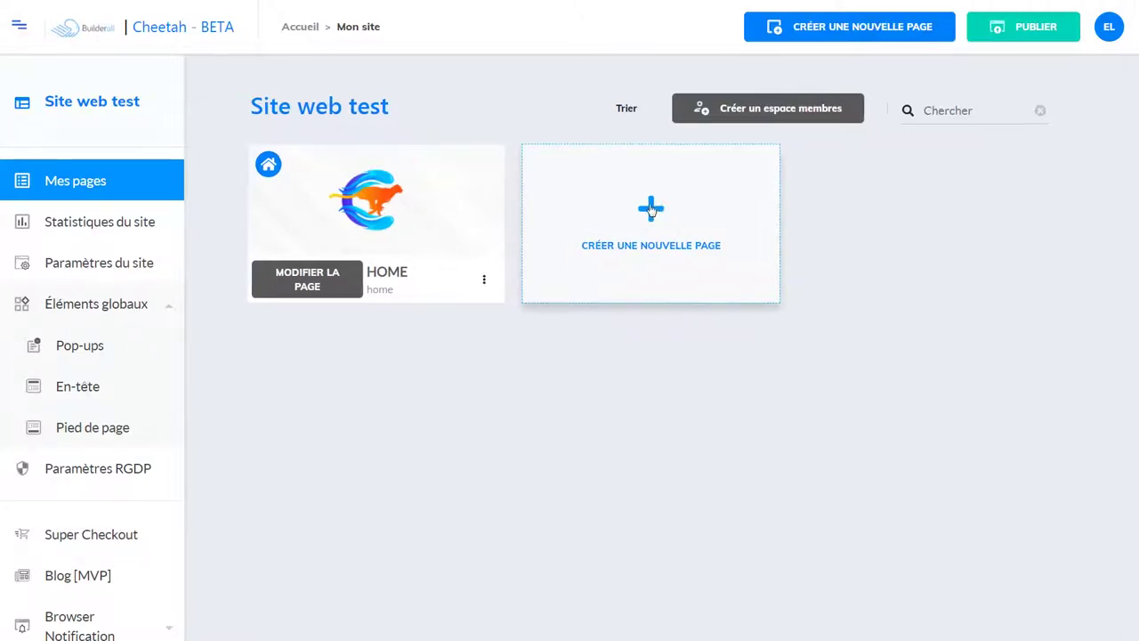
{"action": "left_click", "coordinate": [381, 240]}
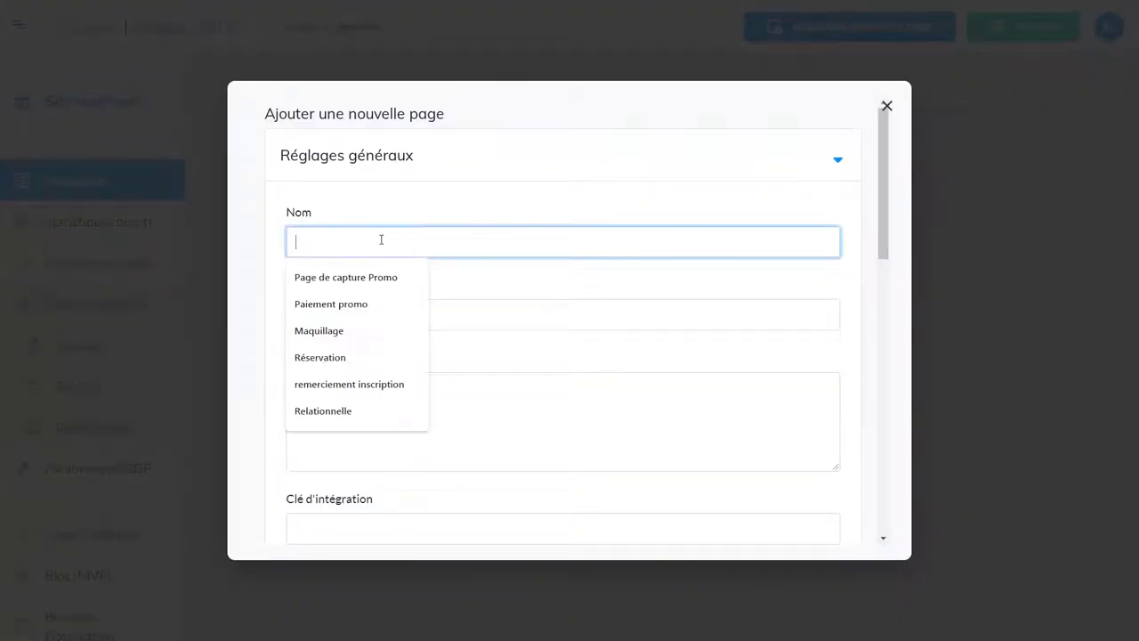
{"action": "type", "text": "Nom"}
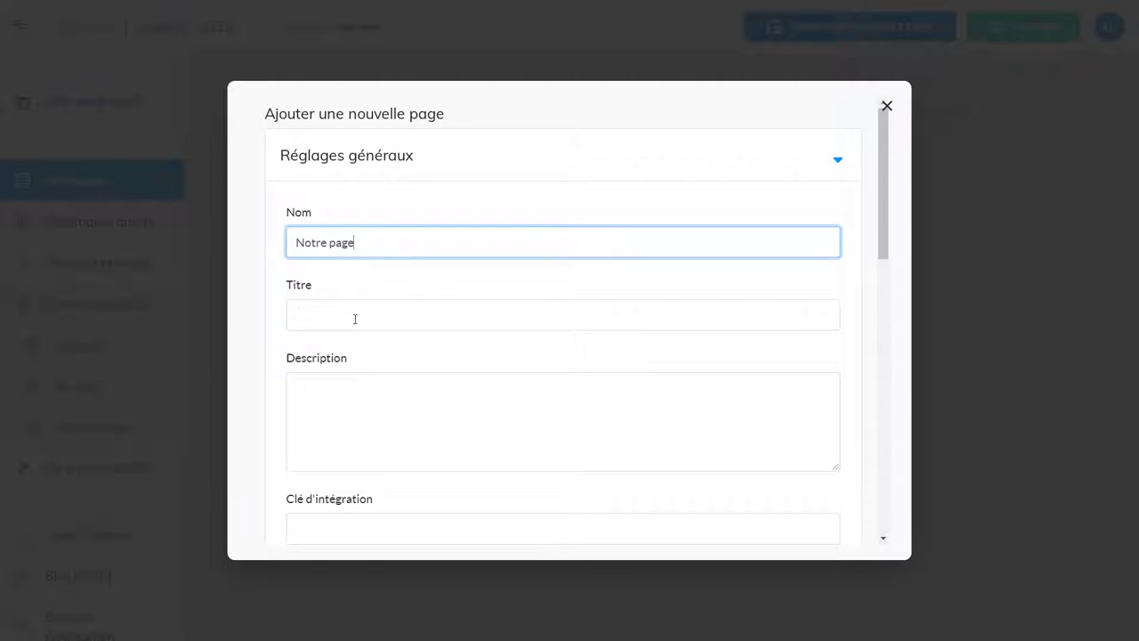
Step: Reuse the name "Notre page" as the new page's title and description, and save the page
{"action": "left_click_drag", "start_coordinate": [358, 253], "coordinate": [283, 248]}
{"action": "key", "text": "ctrl+c"}
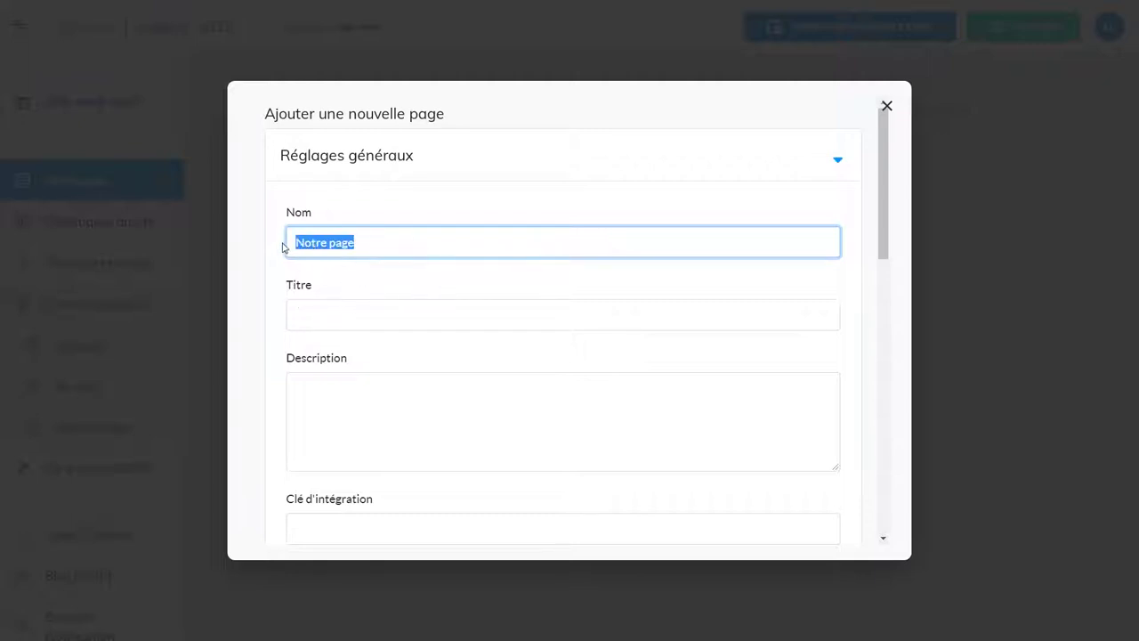
{"action": "left_click", "coordinate": [333, 318]}
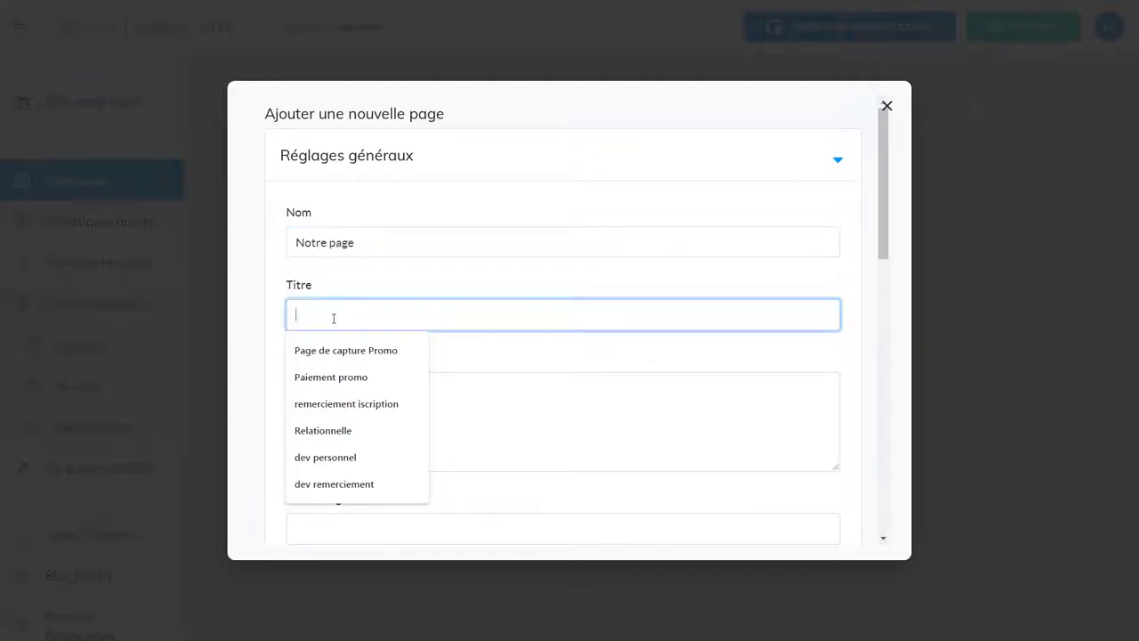
{"action": "key", "text": "ctrl+v"}
{"action": "left_click", "coordinate": [315, 383]}
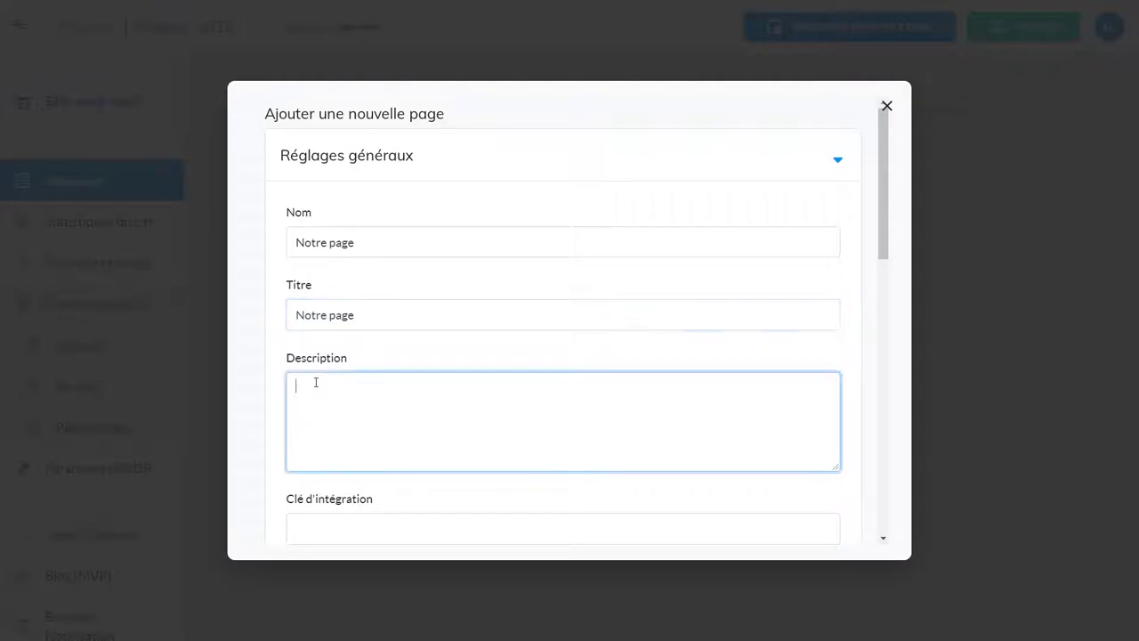
{"action": "key", "text": "ctrl+v"}
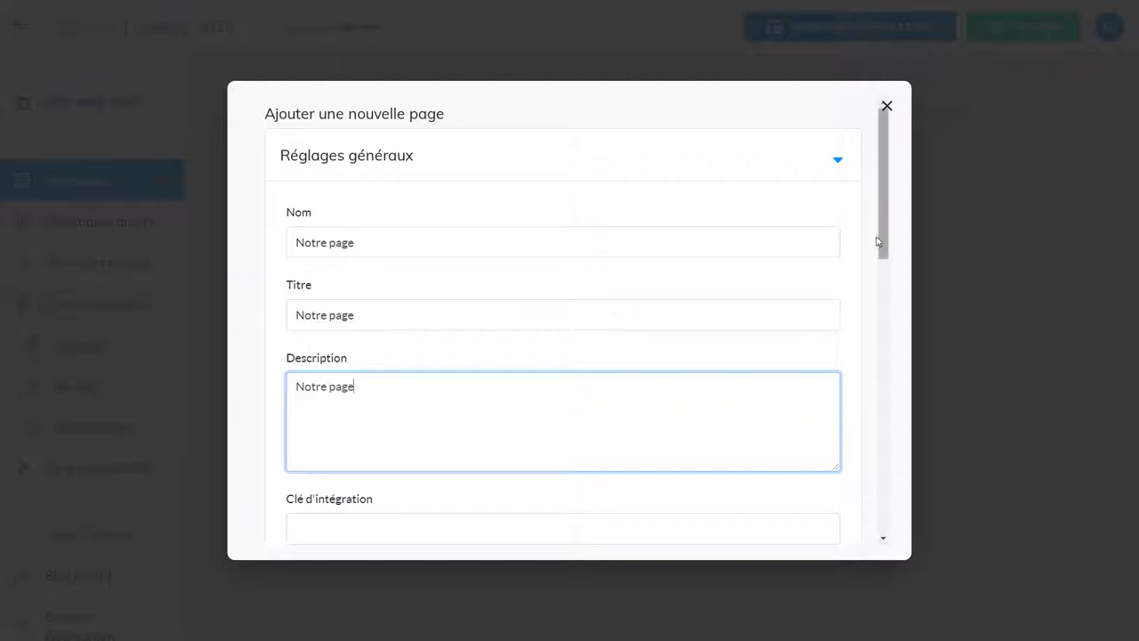
{"action": "left_click_drag", "start_coordinate": [882, 240], "coordinate": [874, 553]}
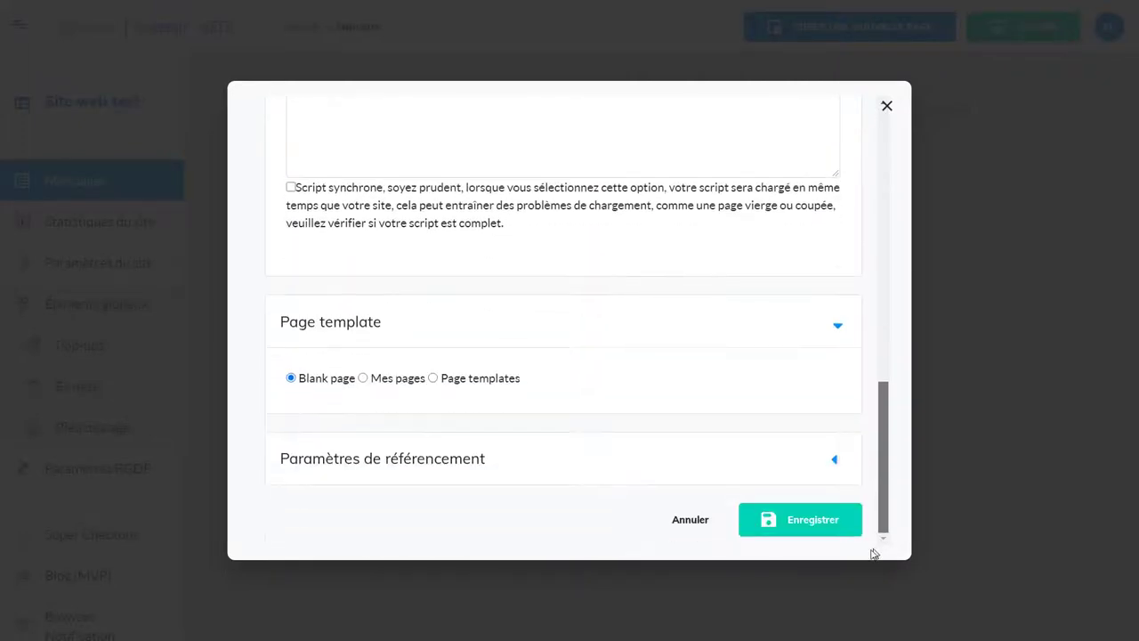
{"action": "left_click", "coordinate": [829, 522]}
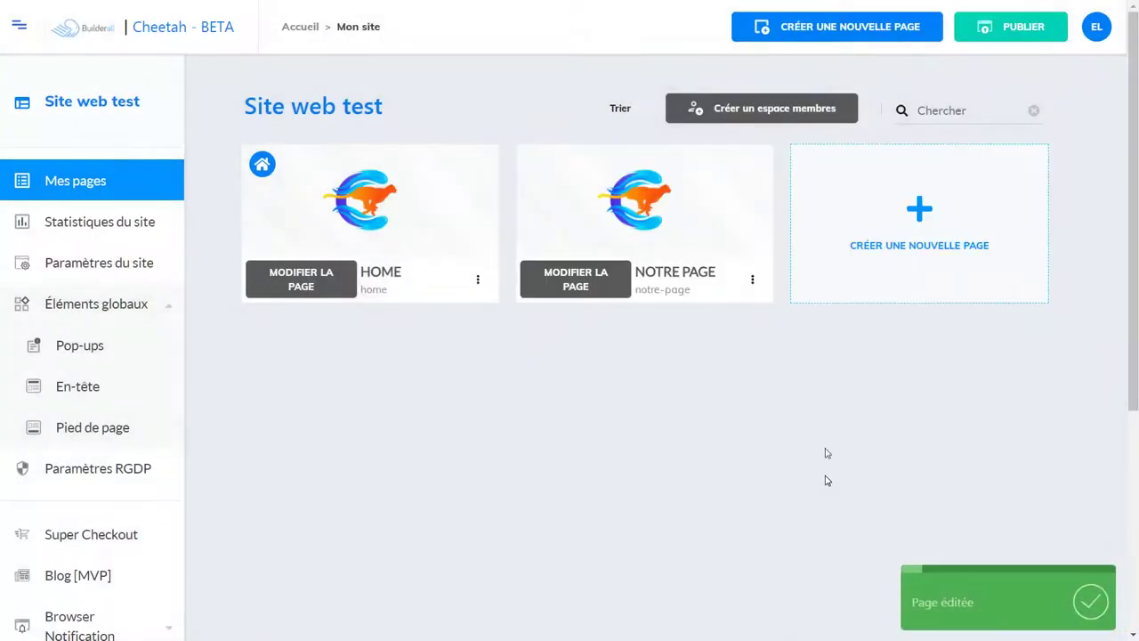
Step: Review the name, URL, title and description in the settings of "Notre page", and close them without changes
{"action": "left_click", "coordinate": [753, 281]}
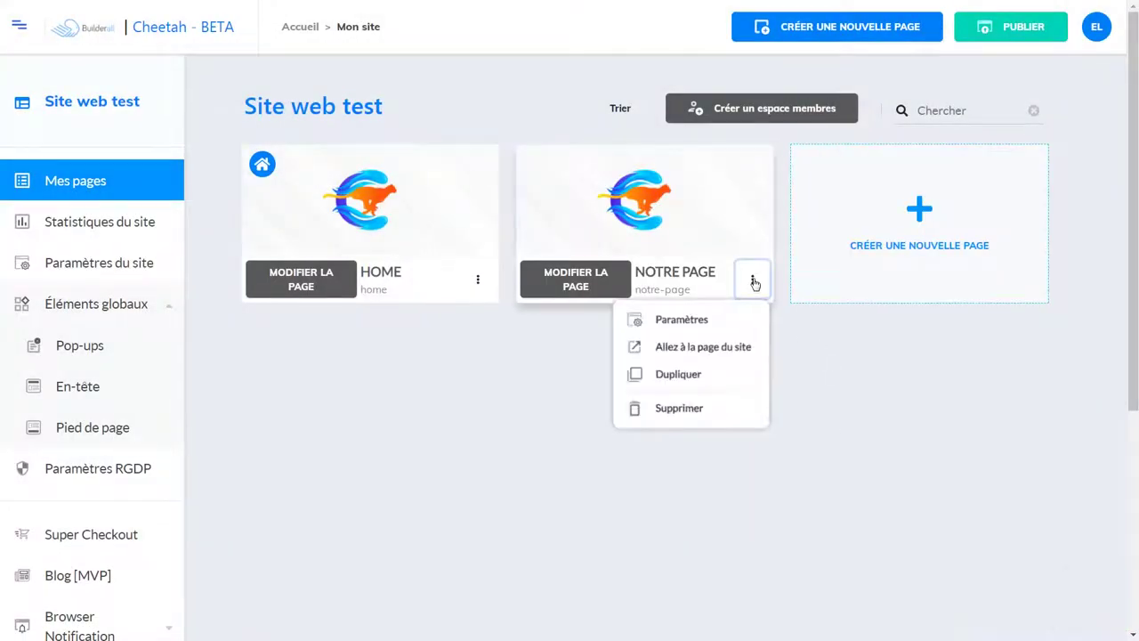
{"action": "left_click", "coordinate": [681, 319]}
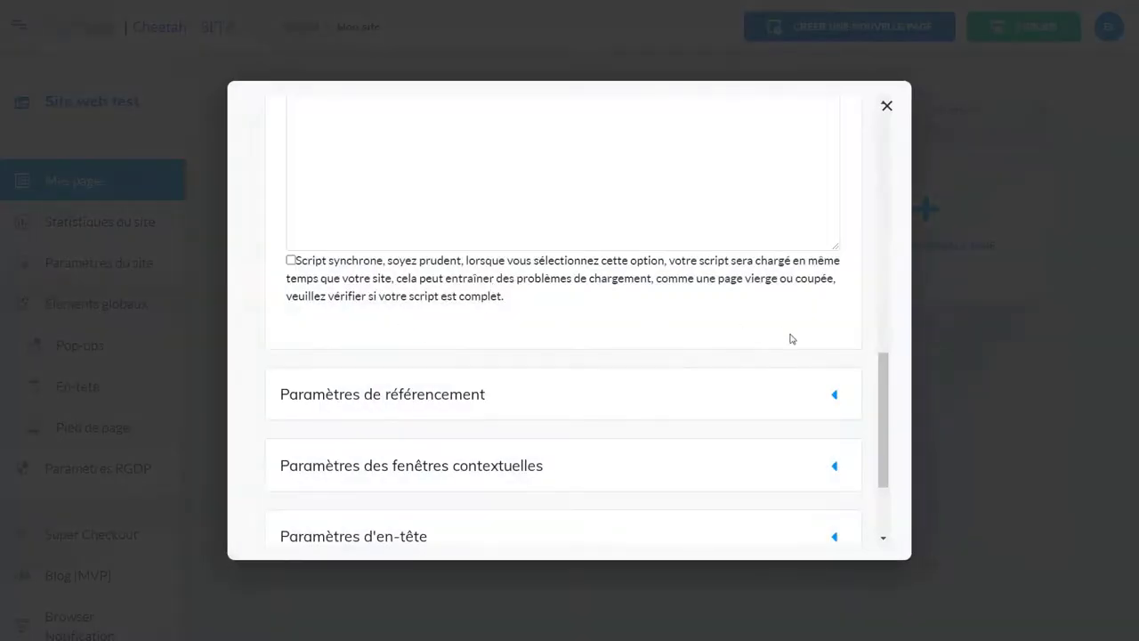
{"action": "left_click_drag", "start_coordinate": [889, 423], "coordinate": [881, 146]}
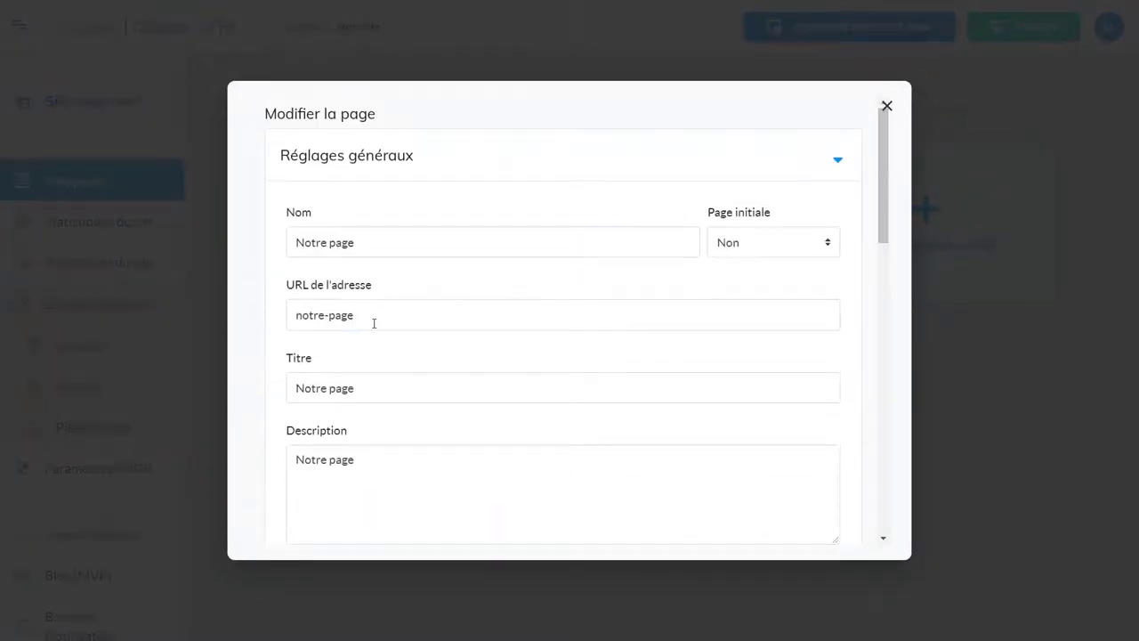
{"action": "left_click_drag", "start_coordinate": [373, 323], "coordinate": [255, 318]}
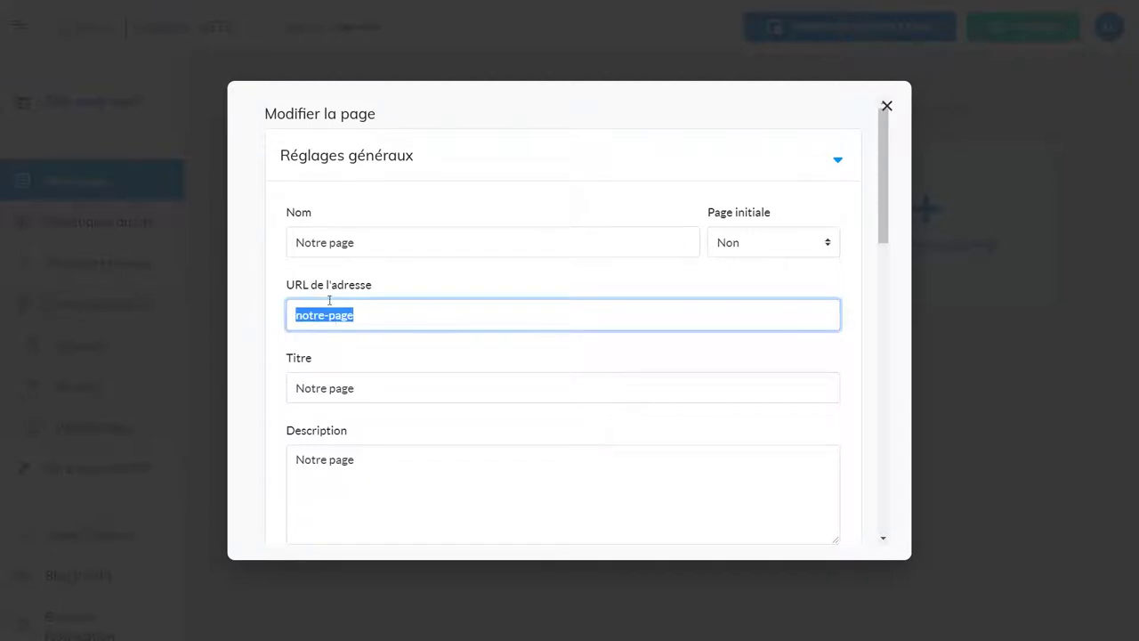
{"action": "left_click_drag", "start_coordinate": [360, 388], "coordinate": [279, 392]}
{"action": "left_click_drag", "start_coordinate": [362, 470], "coordinate": [276, 459]}
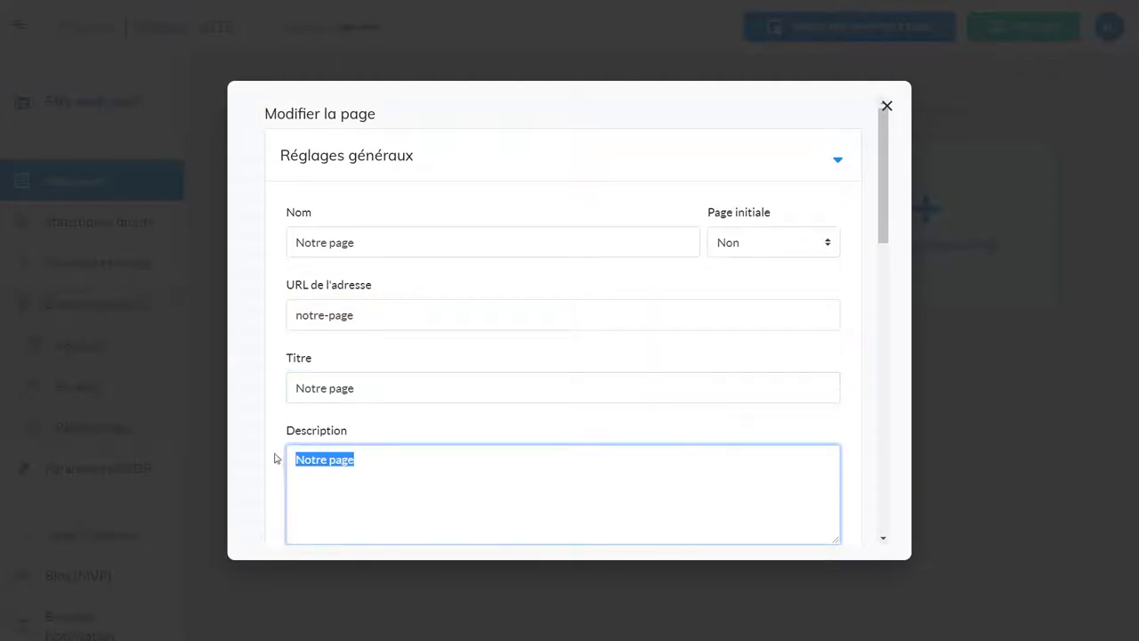
{"action": "left_click_drag", "start_coordinate": [364, 242], "coordinate": [294, 236]}
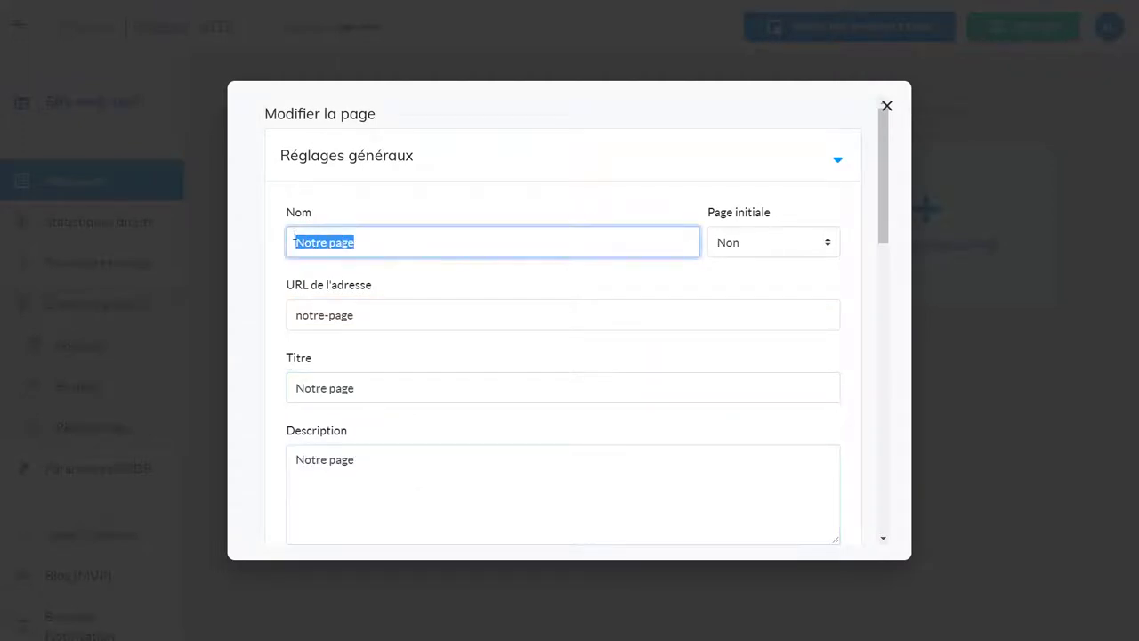
{"action": "left_click", "coordinate": [887, 106]}
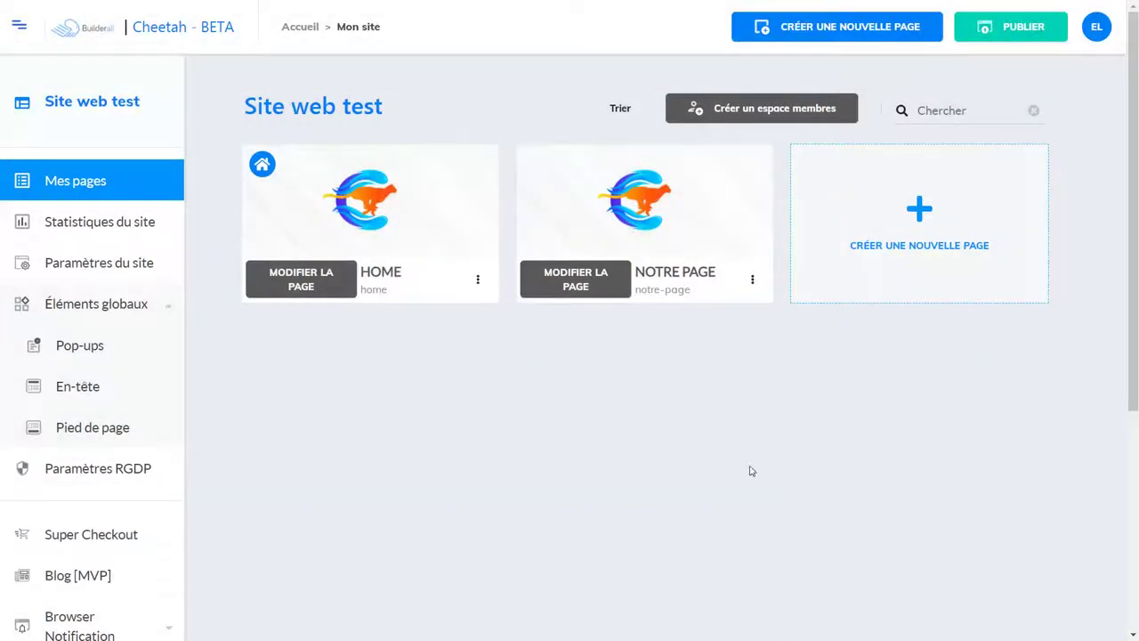
Step: Open "Notre page" in the page editor and add a blank panel (Panneau vierge)
{"action": "left_click", "coordinate": [588, 284]}
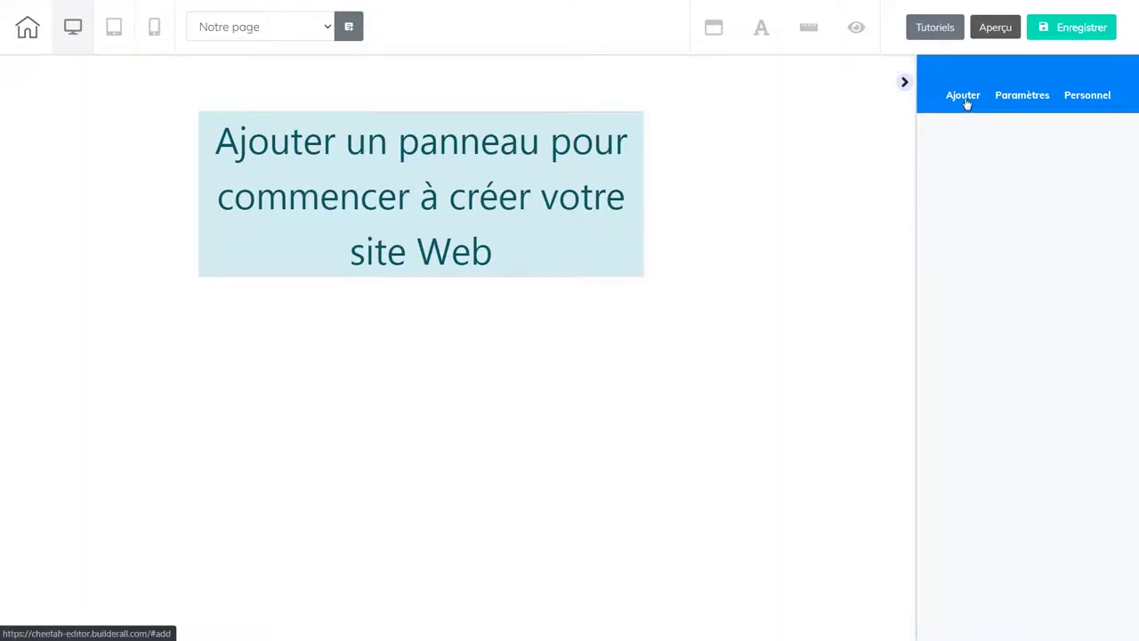
{"action": "left_click", "coordinate": [965, 96]}
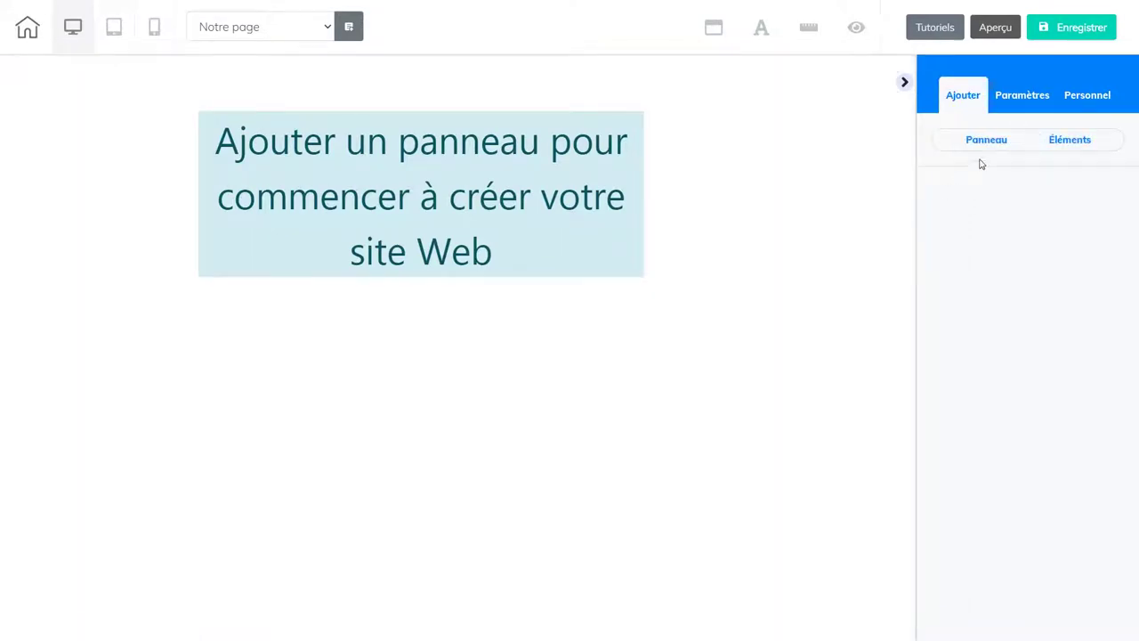
{"action": "left_click", "coordinate": [988, 147]}
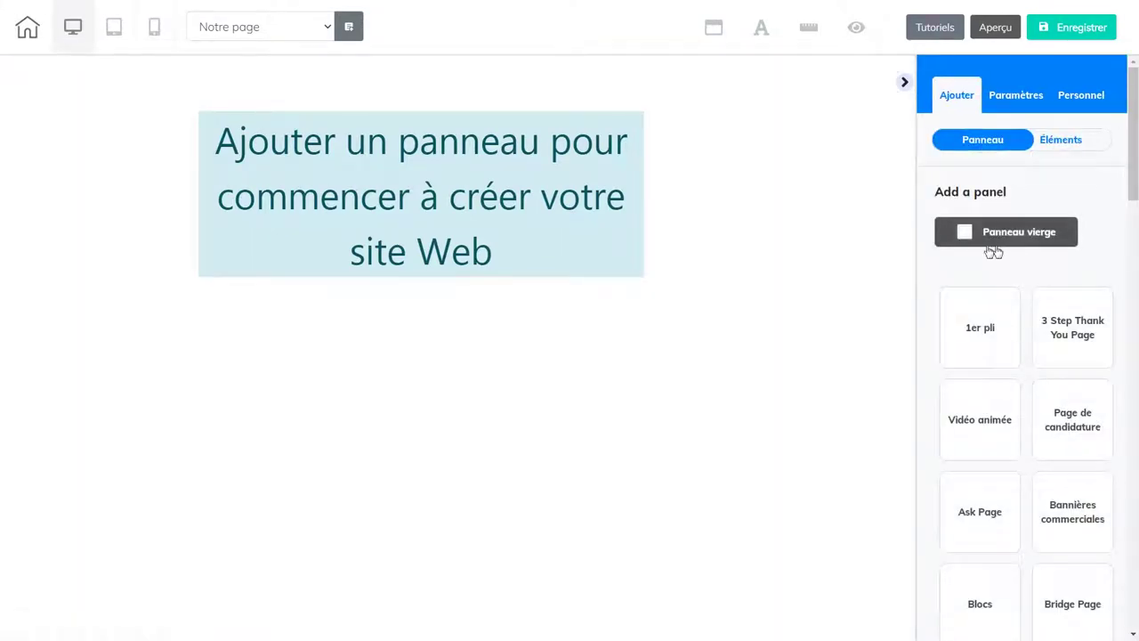
{"action": "left_click", "coordinate": [1009, 233]}
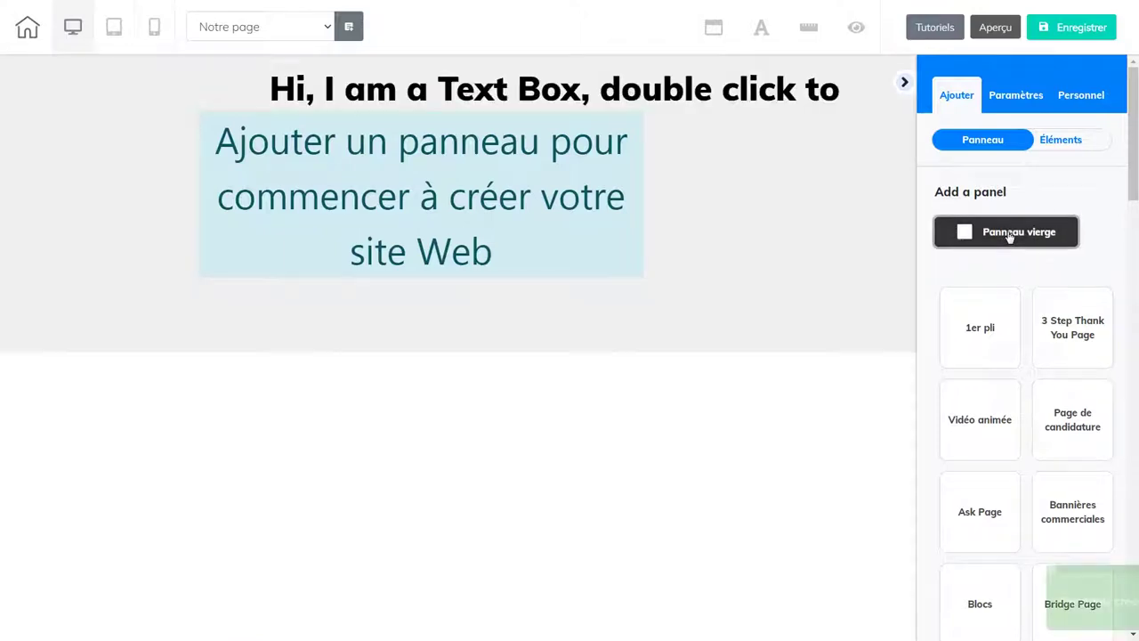
Step: Stretch the blank panel to about 1.7 times its height and delete its default text box
{"action": "left_click", "coordinate": [568, 313]}
{"action": "left_click_drag", "start_coordinate": [572, 353], "coordinate": [567, 564]}
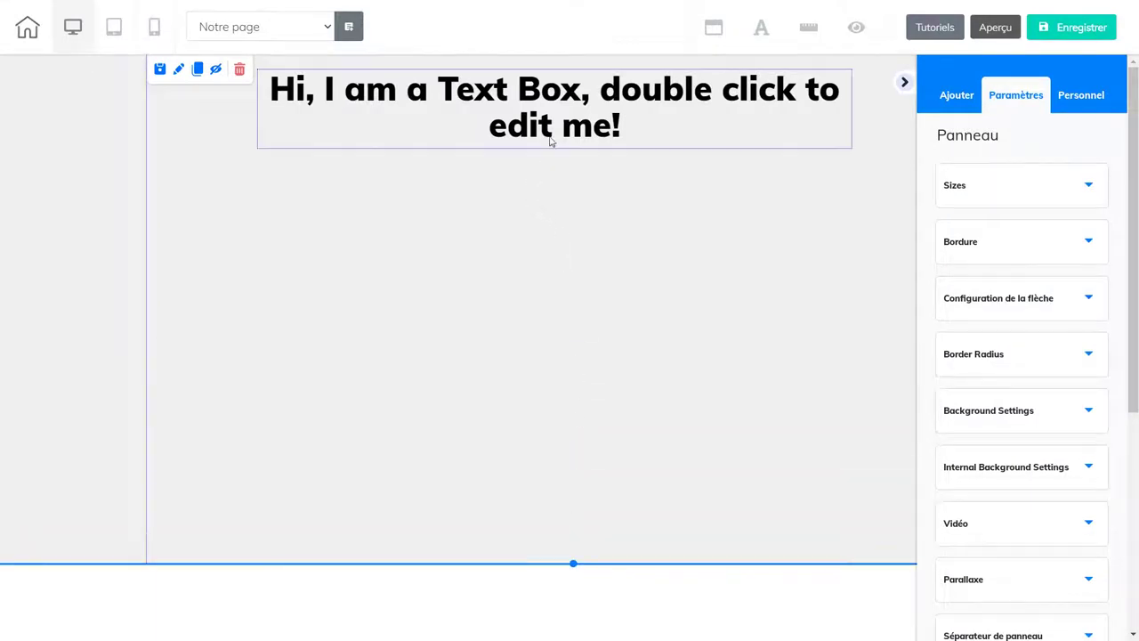
{"action": "left_click", "coordinate": [551, 142]}
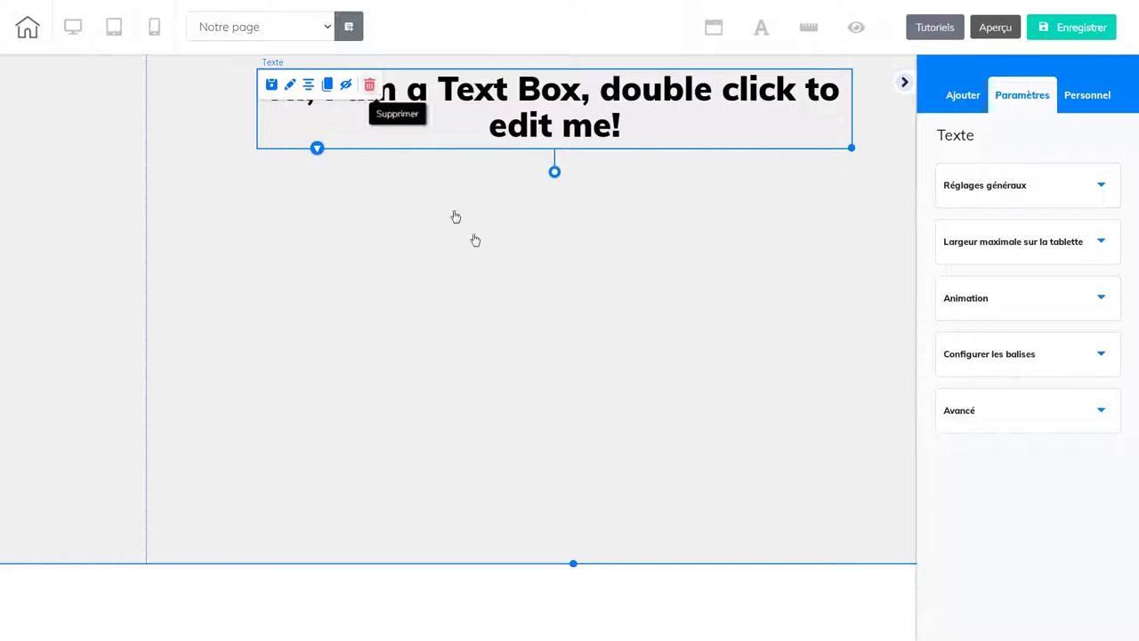
{"action": "key", "text": "Delete"}
Step: Upload soin-visage-2.jpg from the Cosmetic folder to the image library through the panel's background image settings
{"action": "left_click", "coordinate": [674, 338]}
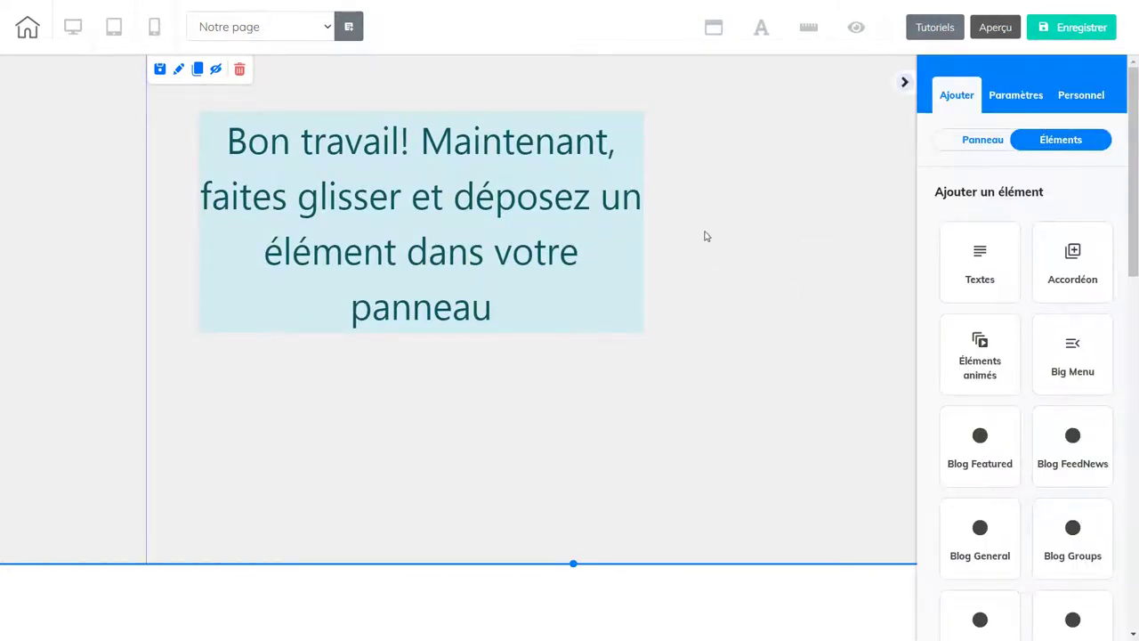
{"action": "left_click", "coordinate": [179, 69]}
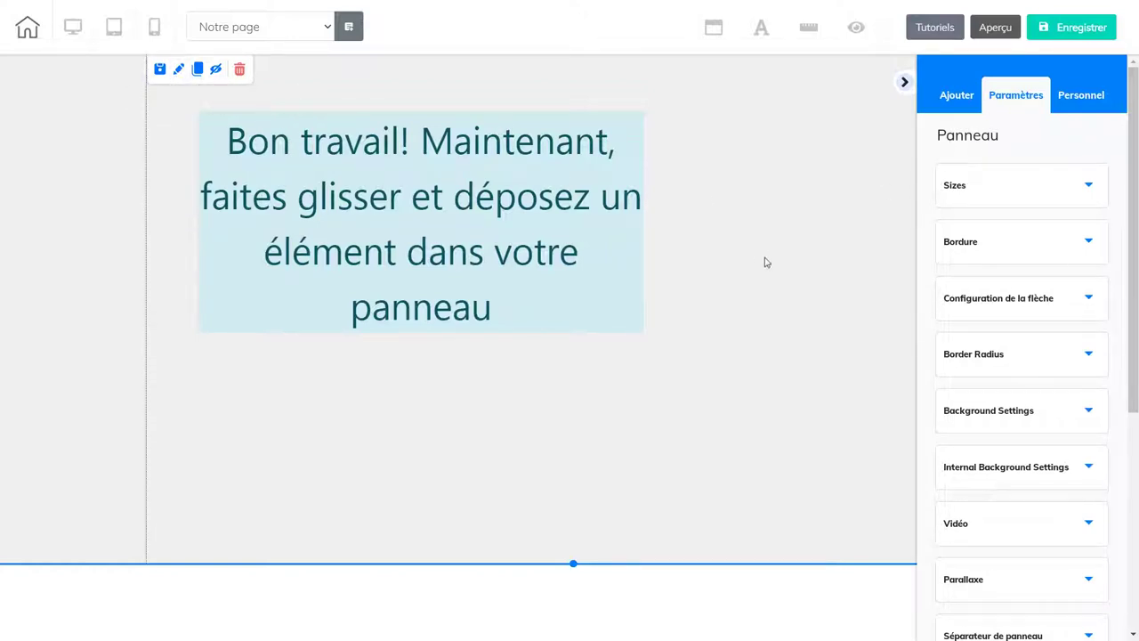
{"action": "left_click", "coordinate": [1039, 425]}
{"action": "left_click_drag", "start_coordinate": [1130, 300], "coordinate": [1136, 423]}
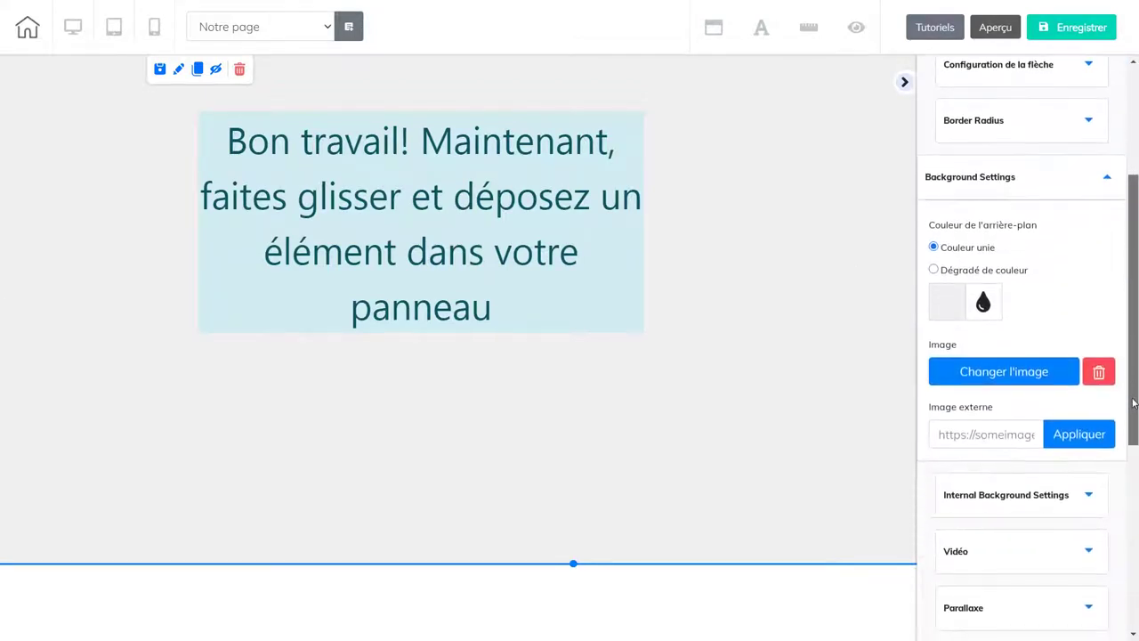
{"action": "left_click", "coordinate": [1012, 372]}
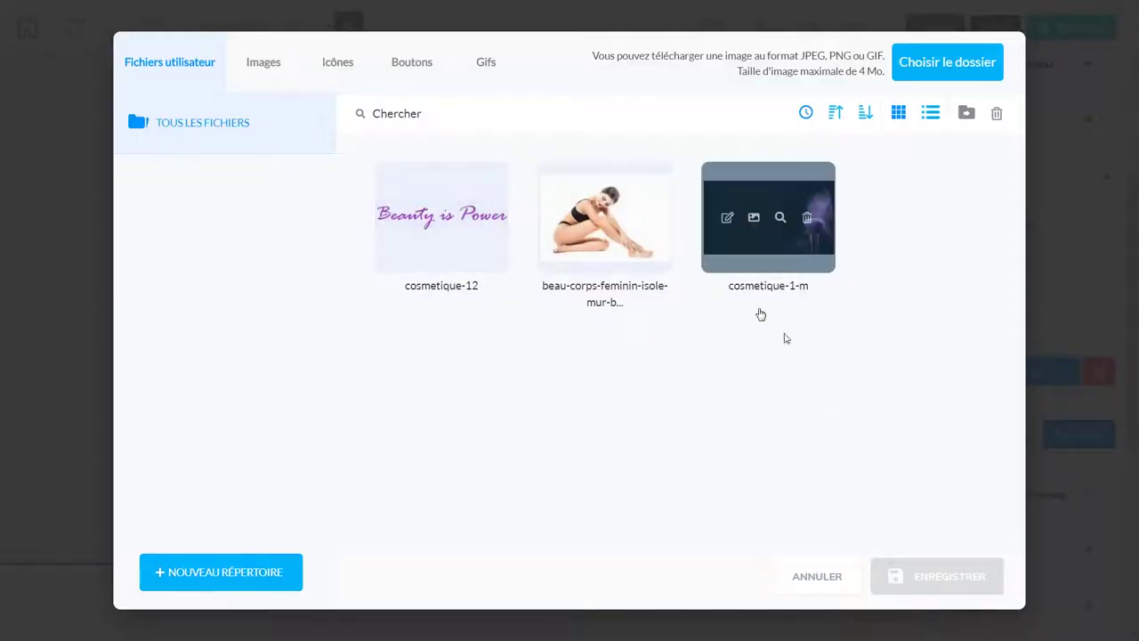
{"action": "left_click", "coordinate": [940, 64]}
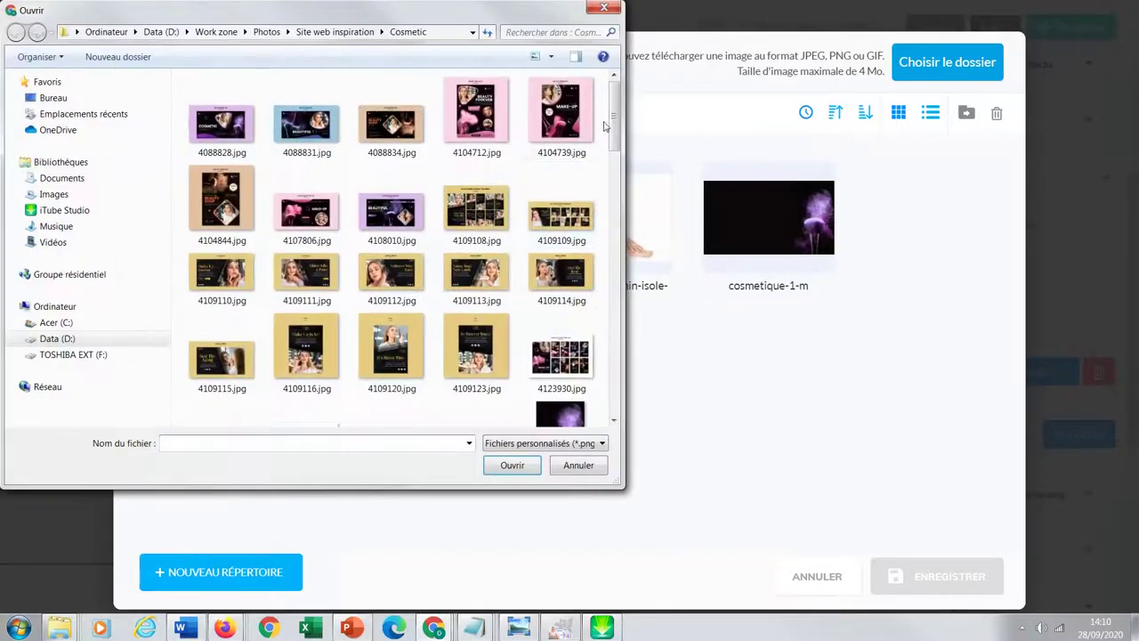
{"action": "left_click_drag", "start_coordinate": [616, 106], "coordinate": [595, 382]}
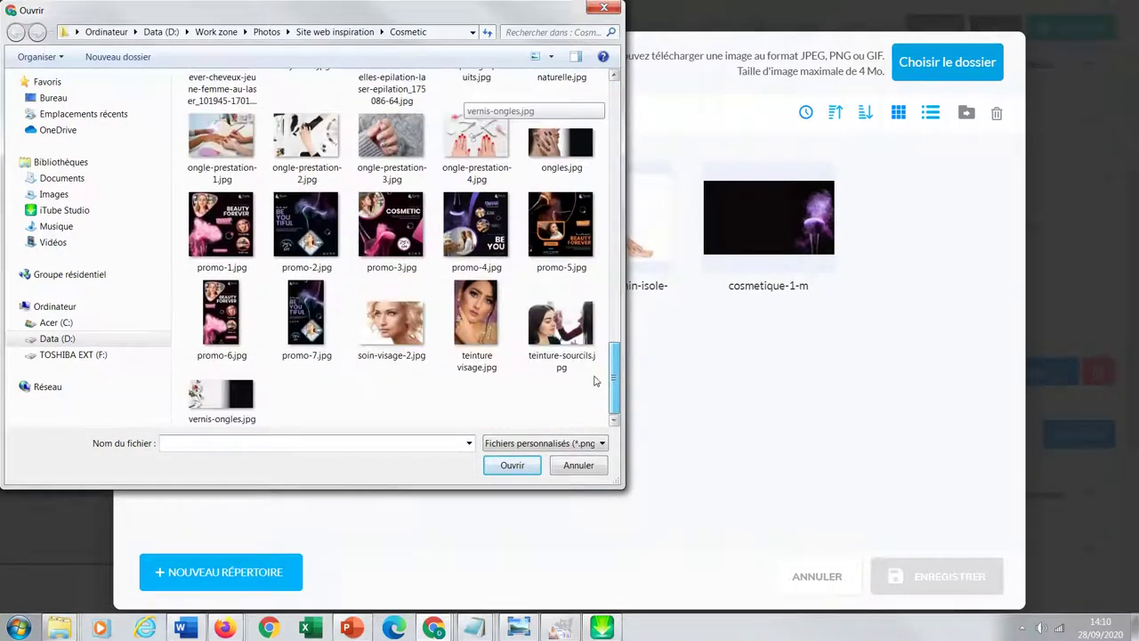
{"action": "left_click", "coordinate": [394, 328]}
{"action": "left_click", "coordinate": [520, 471]}
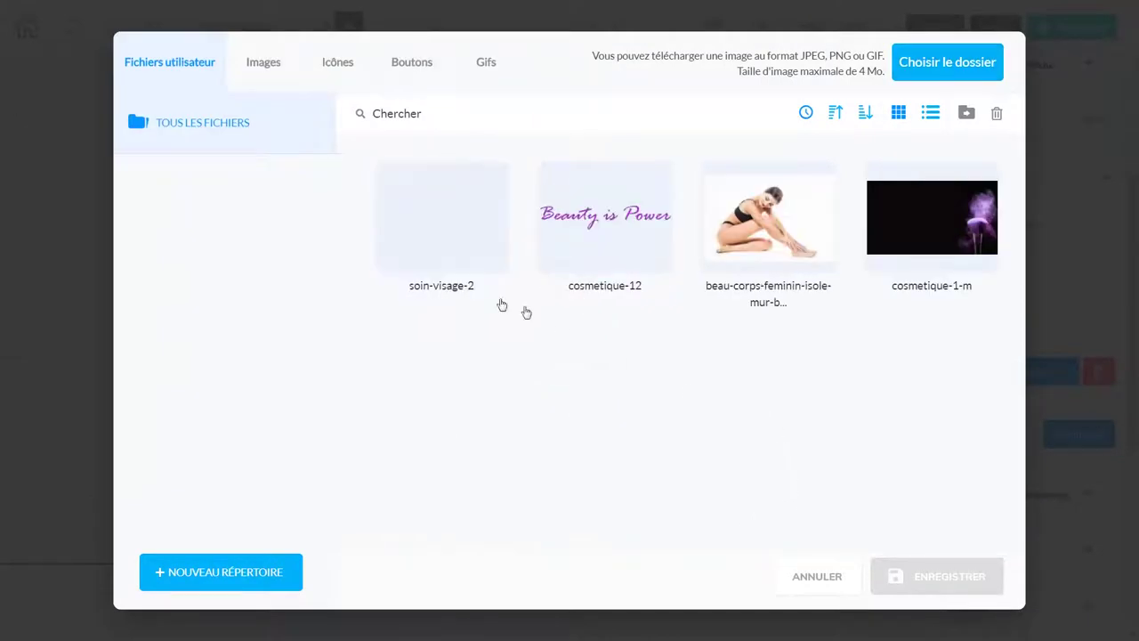
Step: Apply the cosmetique-1-m image as the panel's background
{"action": "mouse_move", "coordinate": [445, 288]}
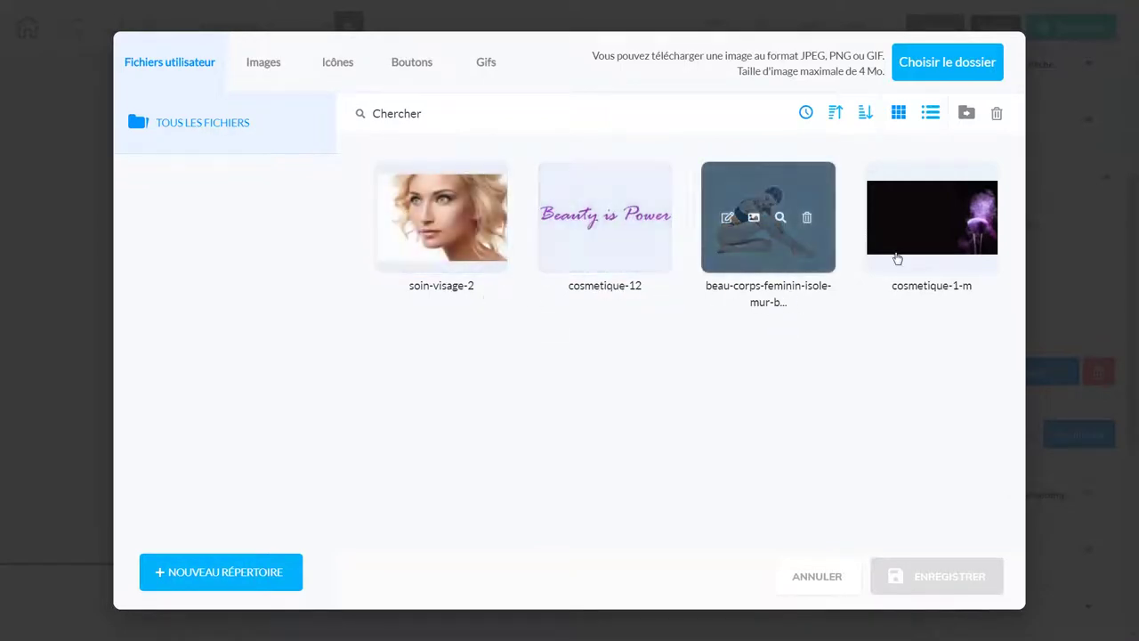
{"action": "mouse_move", "coordinate": [911, 266]}
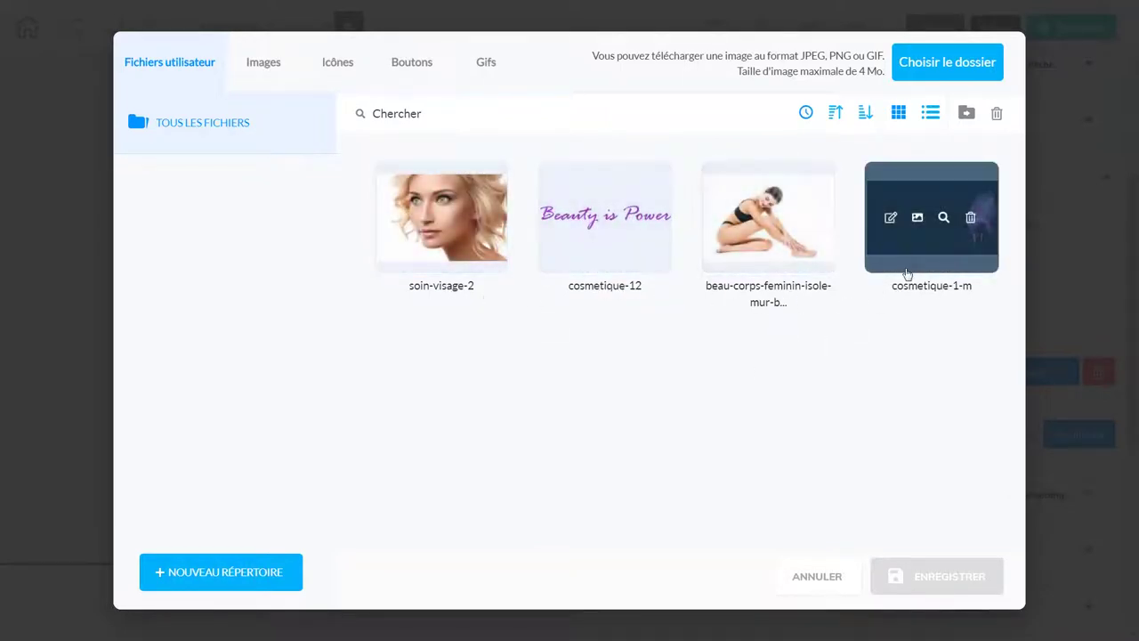
{"action": "left_click", "coordinate": [939, 257]}
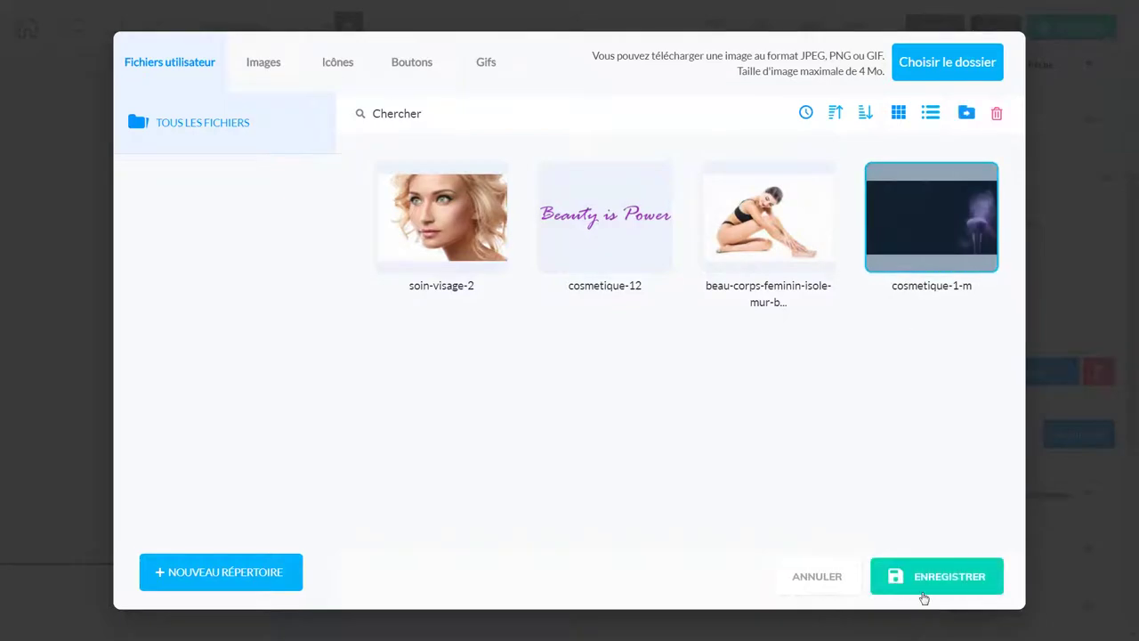
{"action": "left_click", "coordinate": [935, 578]}
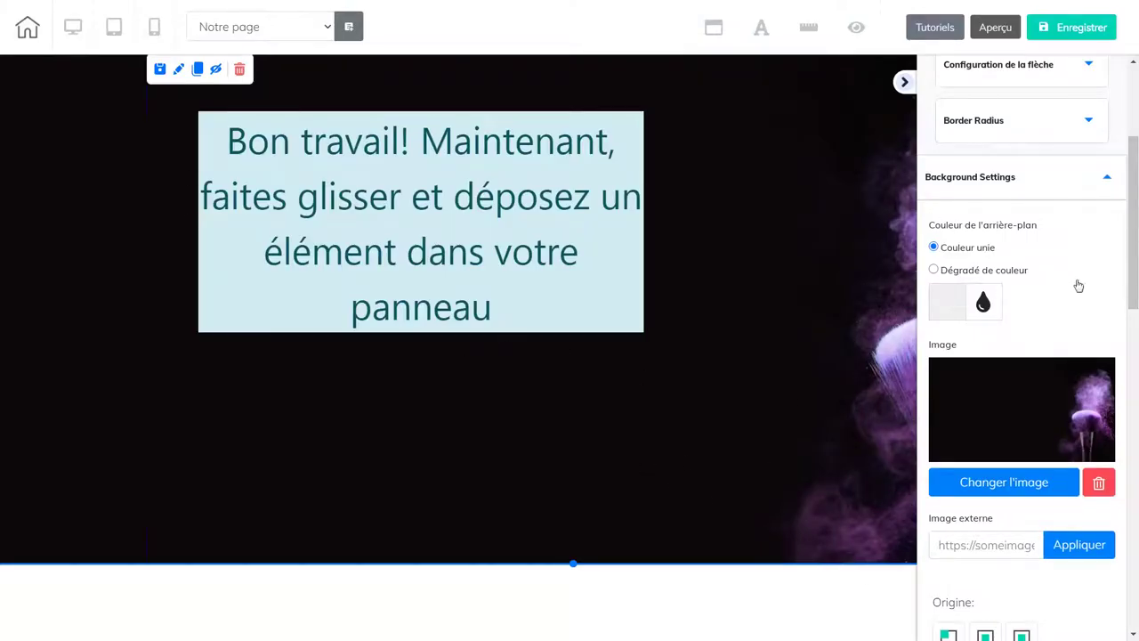
Step: Add a Titre H1 text element to the dark area of the panel
{"action": "scroll", "coordinate": [1133, 266], "scroll_direction": "up", "scroll_amount": 3}
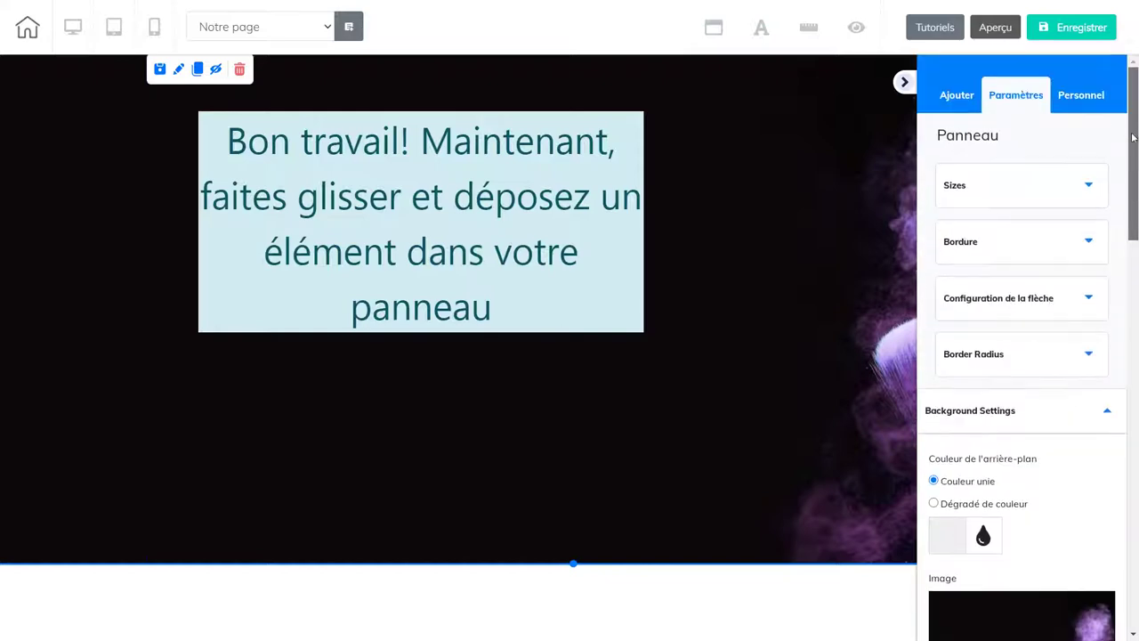
{"action": "left_click", "coordinate": [959, 95]}
{"action": "left_click", "coordinate": [1061, 147]}
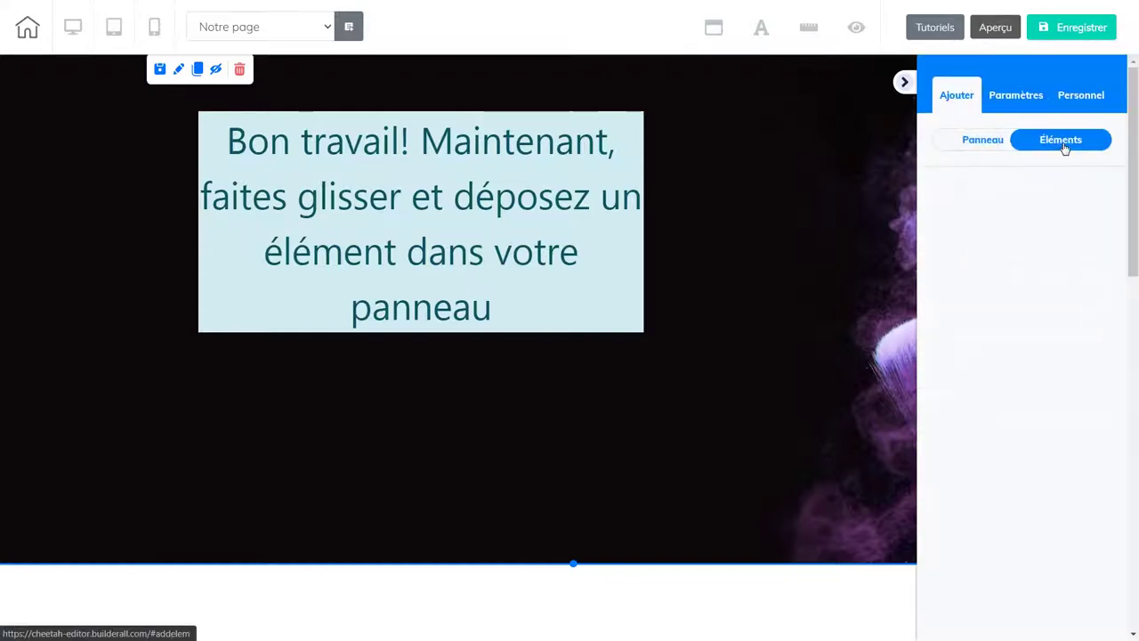
{"action": "left_click", "coordinate": [976, 268]}
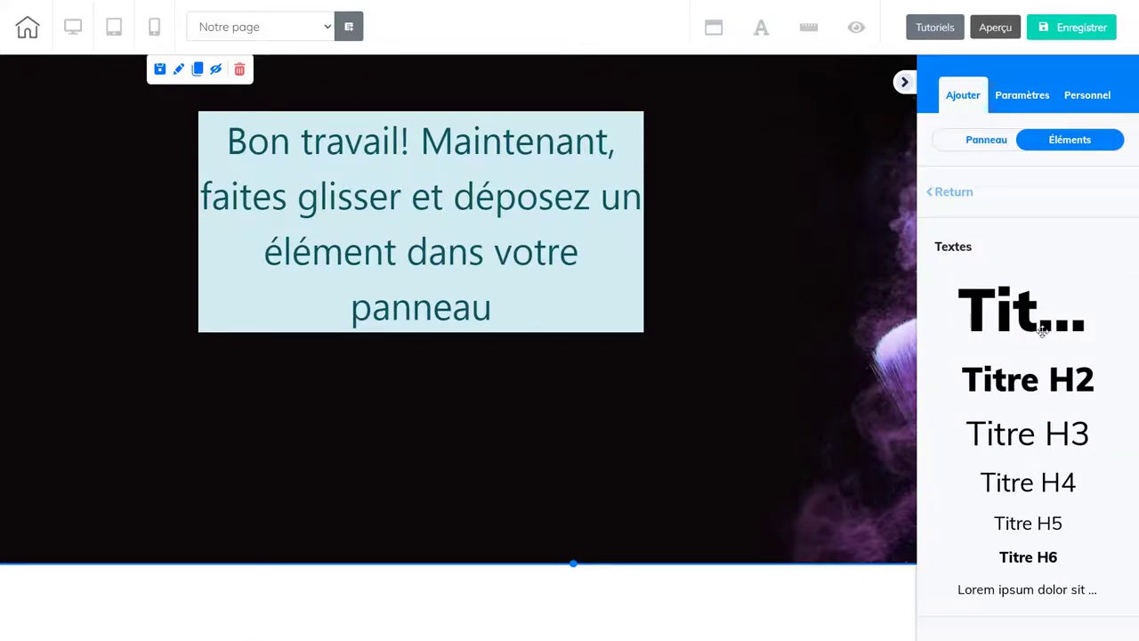
{"action": "left_click_drag", "start_coordinate": [1043, 331], "coordinate": [310, 297]}
{"action": "left_click", "coordinate": [313, 305]}
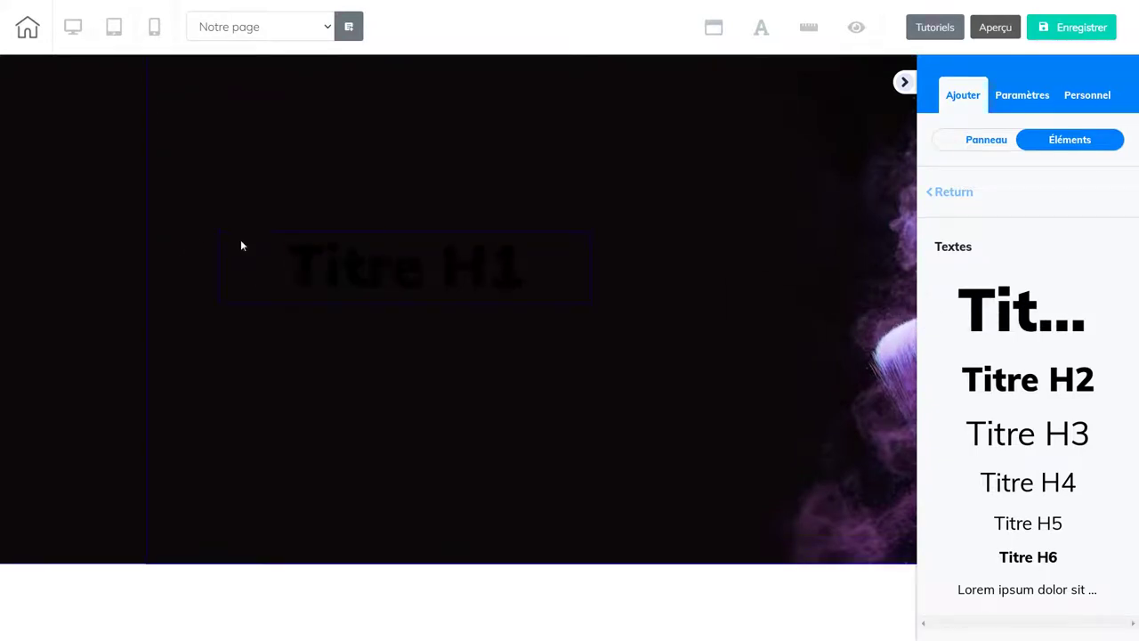
Step: Set the text color of the Titre H1 element to white
{"action": "left_click", "coordinate": [348, 263]}
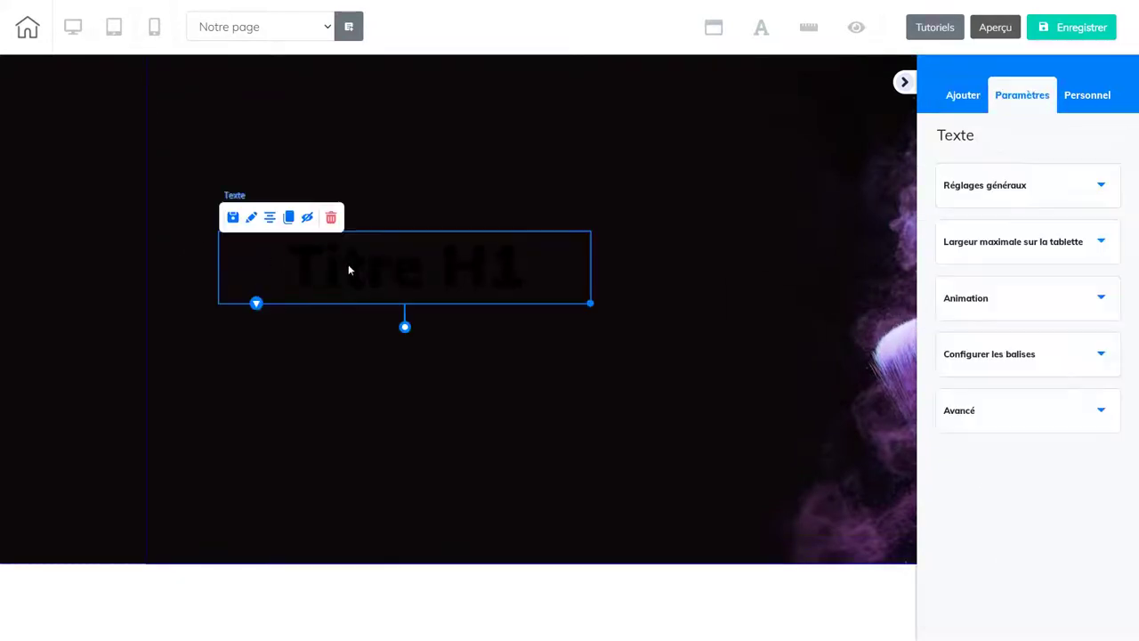
{"action": "double_click", "coordinate": [534, 267]}
{"action": "triple_click", "coordinate": [534, 267]}
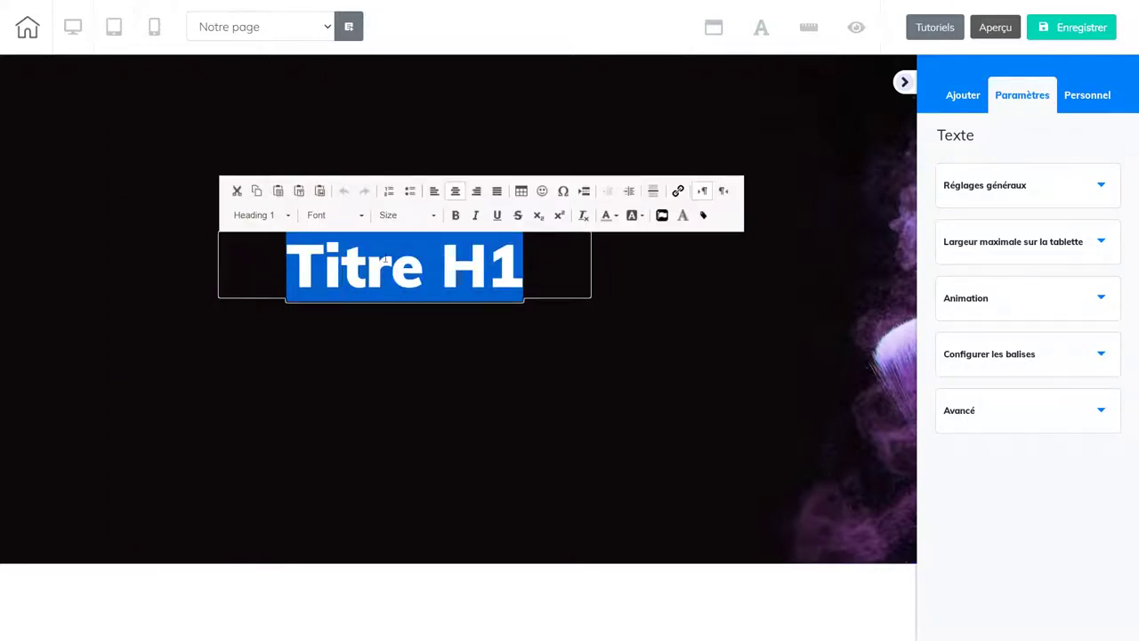
{"action": "left_click", "coordinate": [617, 216]}
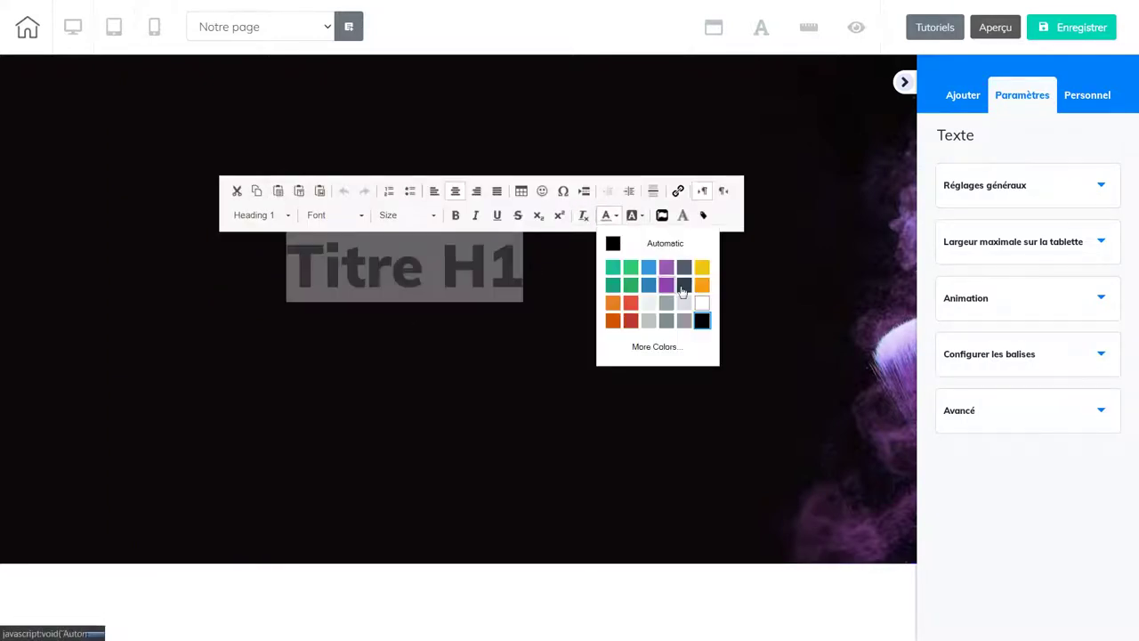
{"action": "left_click", "coordinate": [701, 307]}
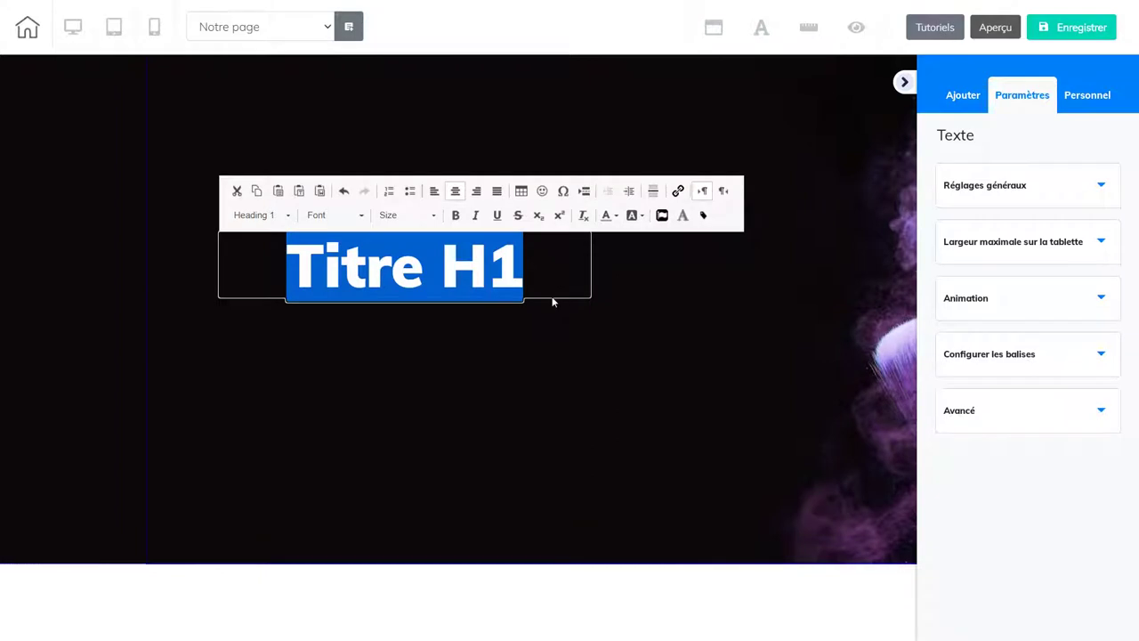
Step: Replace the H1 placeholder text with "Soin de beauté intensif"
{"action": "type", "text": "Son"}
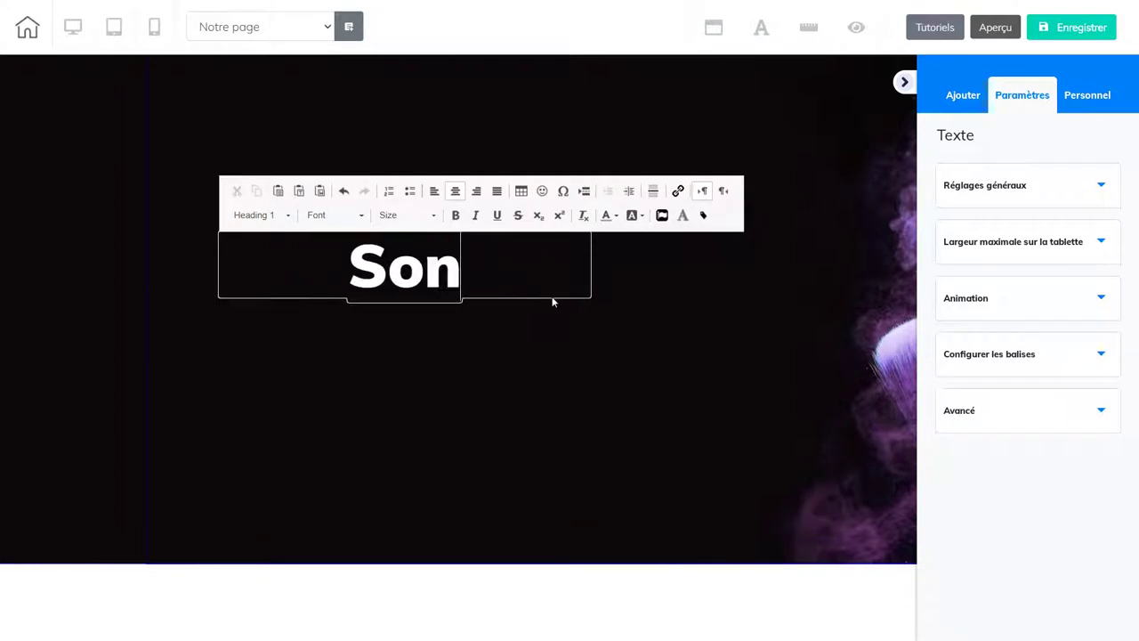
{"action": "key", "text": "BackSpace"}
{"action": "type", "text": "in de"}
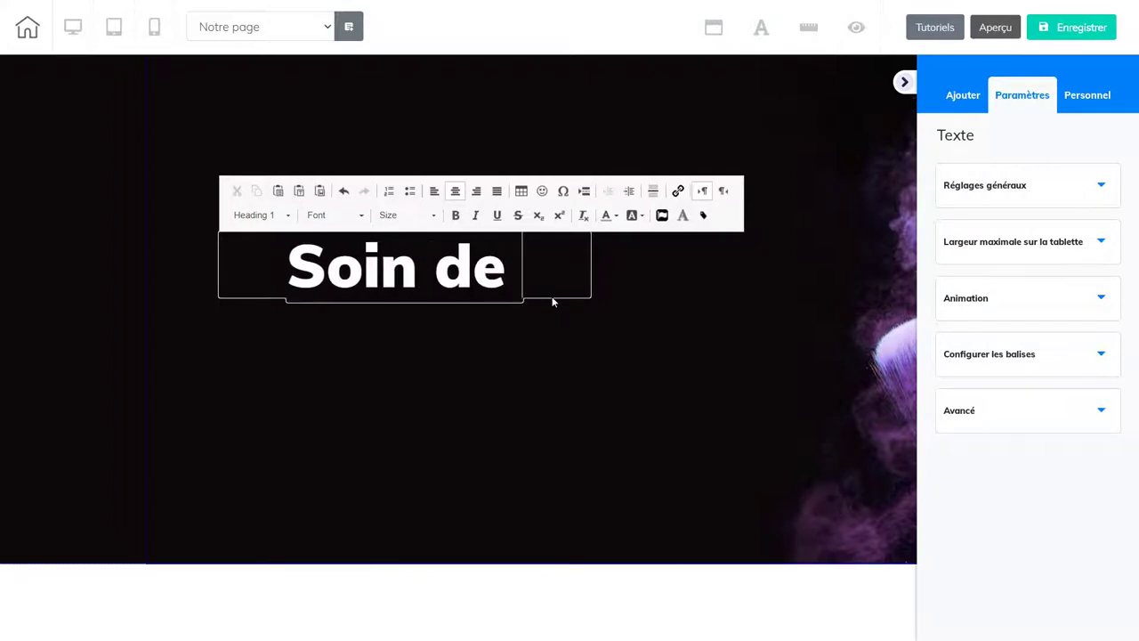
{"action": "type", "text": " beaut"}
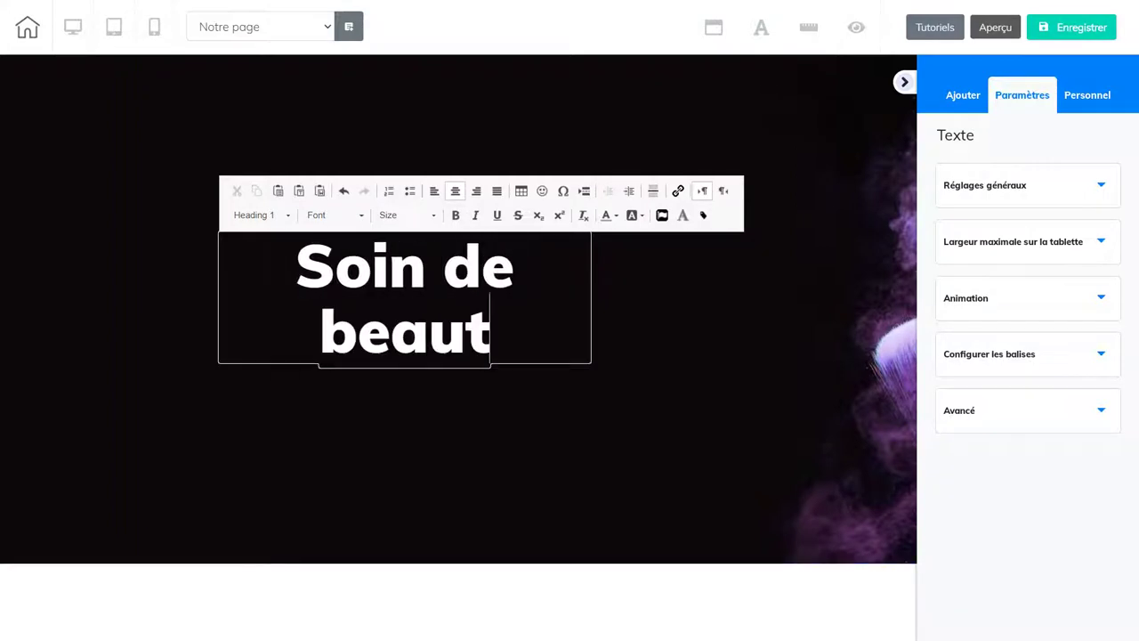
{"action": "type", "text": "é inte"}
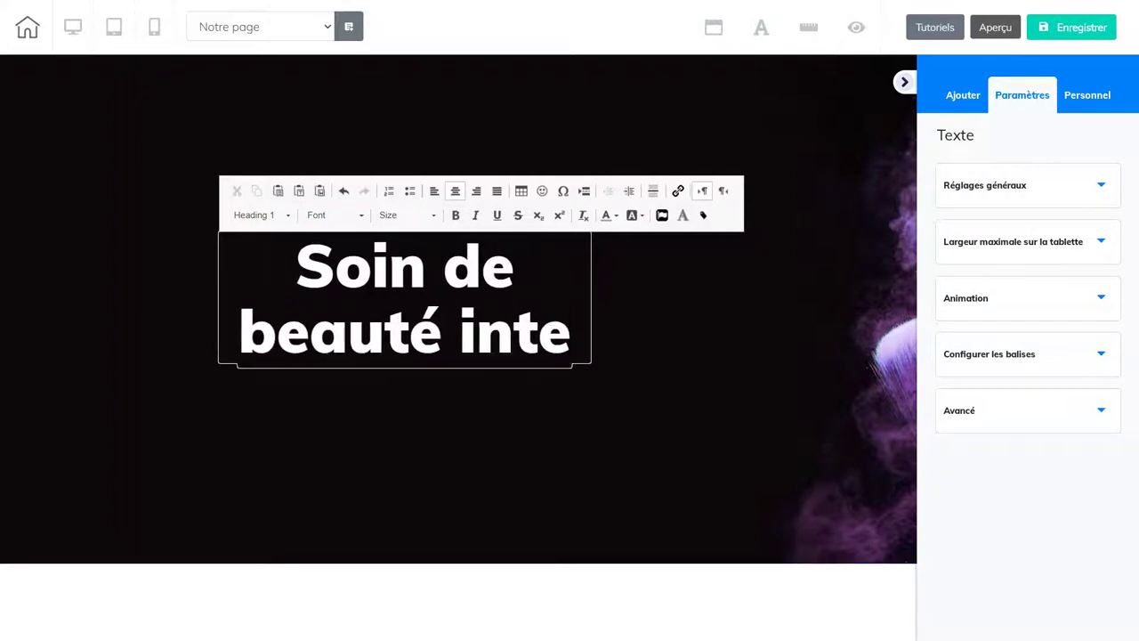
{"action": "type", "text": "nsif"}
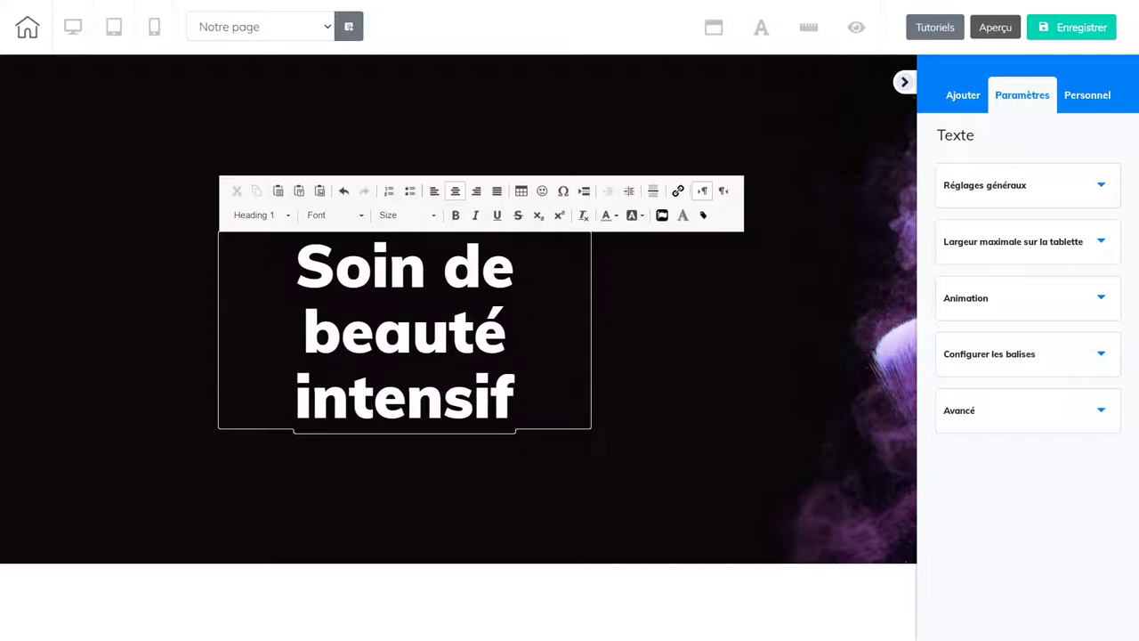
{"action": "left_click", "coordinate": [578, 454]}
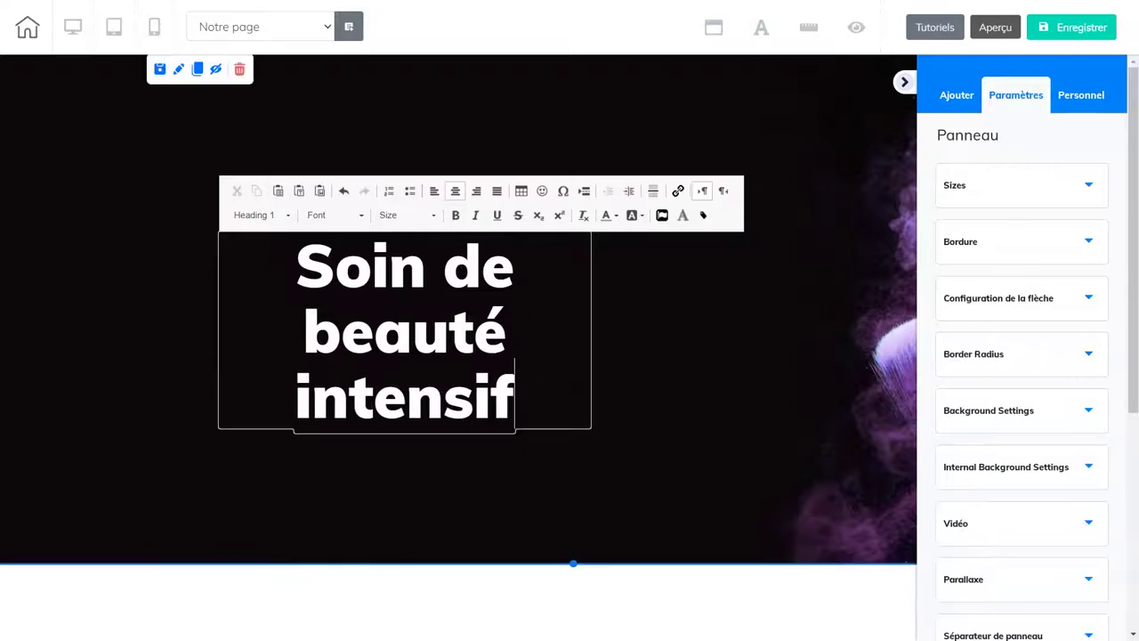
Step: Widen the H1 text box until the heading fits on one line, and move it toward the panel's left edge
{"action": "left_click", "coordinate": [588, 435]}
{"action": "left_click_drag", "start_coordinate": [588, 433], "coordinate": [897, 360]}
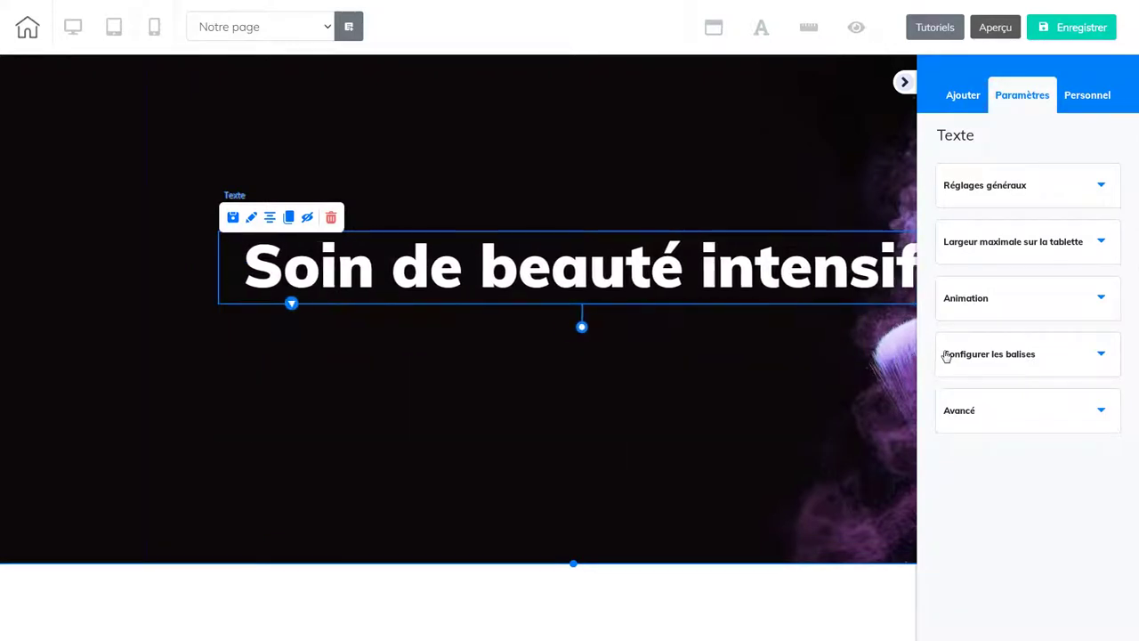
{"action": "left_click_drag", "start_coordinate": [483, 280], "coordinate": [394, 274]}
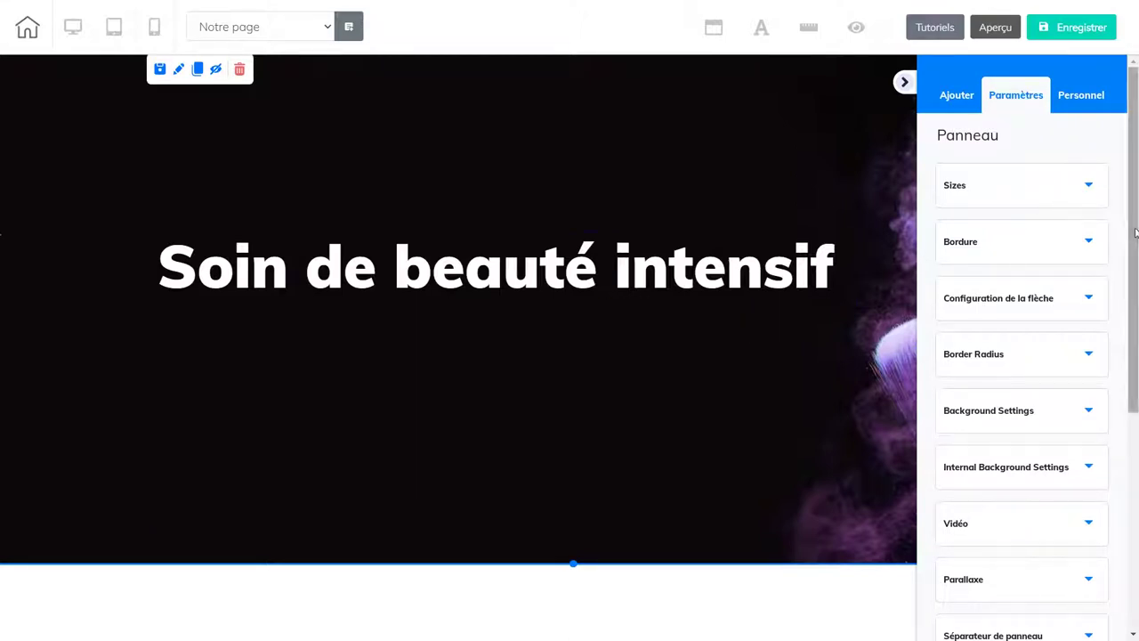
Step: Add a Titre H5 text element below the heading and replace its text with "Nous prenons soin de vous"
{"action": "left_click", "coordinate": [963, 103]}
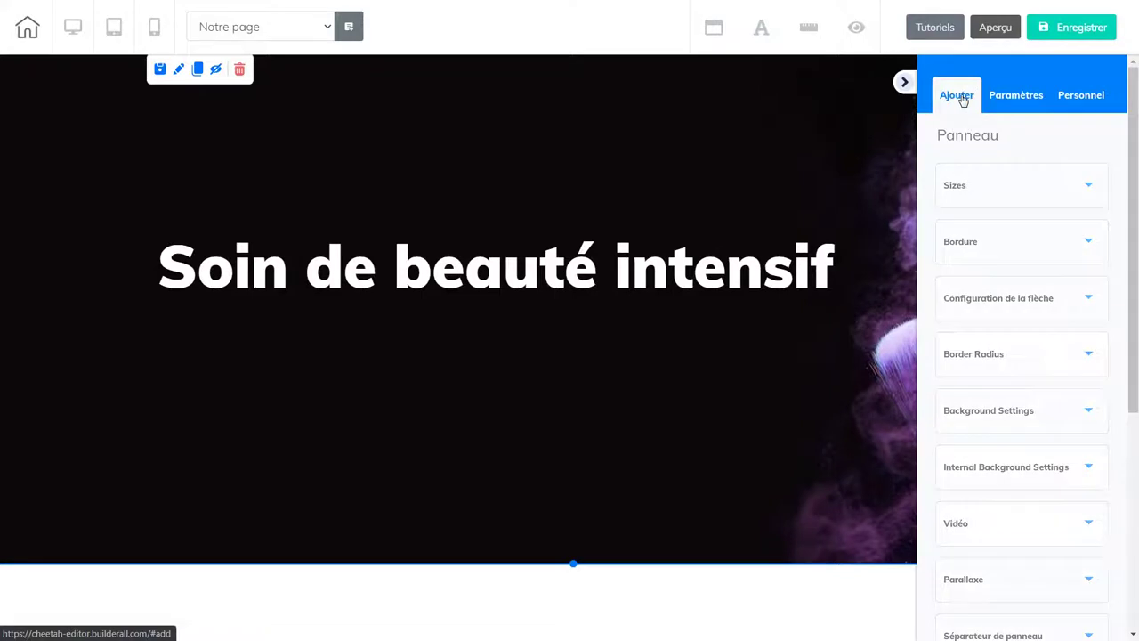
{"action": "left_click", "coordinate": [1033, 145]}
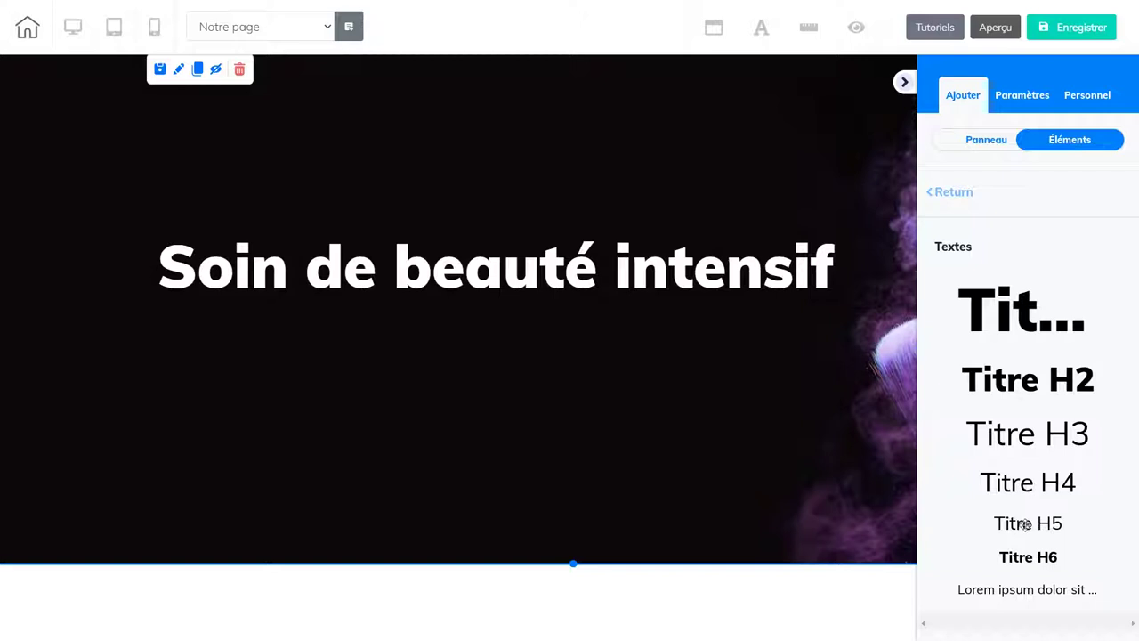
{"action": "left_click_drag", "start_coordinate": [1025, 525], "coordinate": [249, 336]}
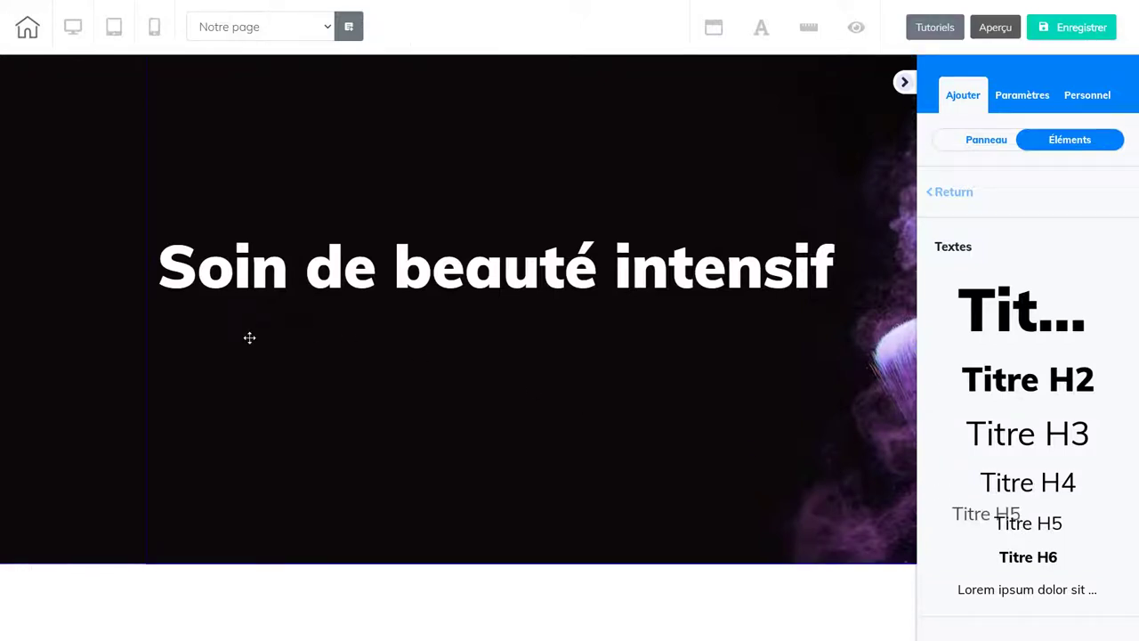
{"action": "left_click", "coordinate": [300, 328]}
{"action": "key", "text": "ctrl+a"}
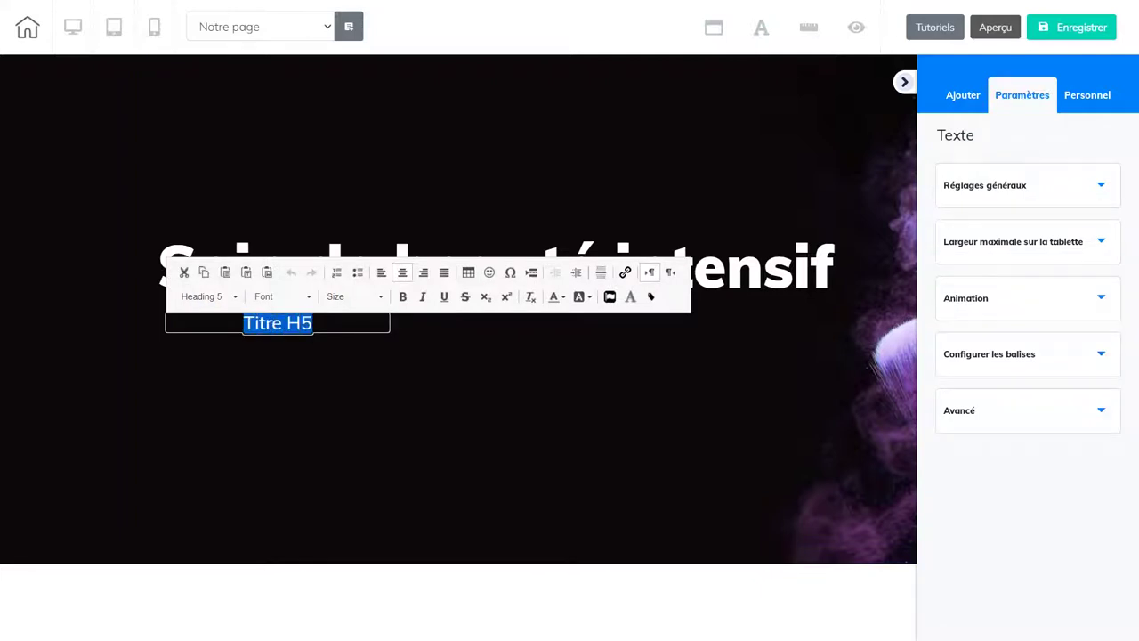
{"action": "key", "text": "BackSpace"}
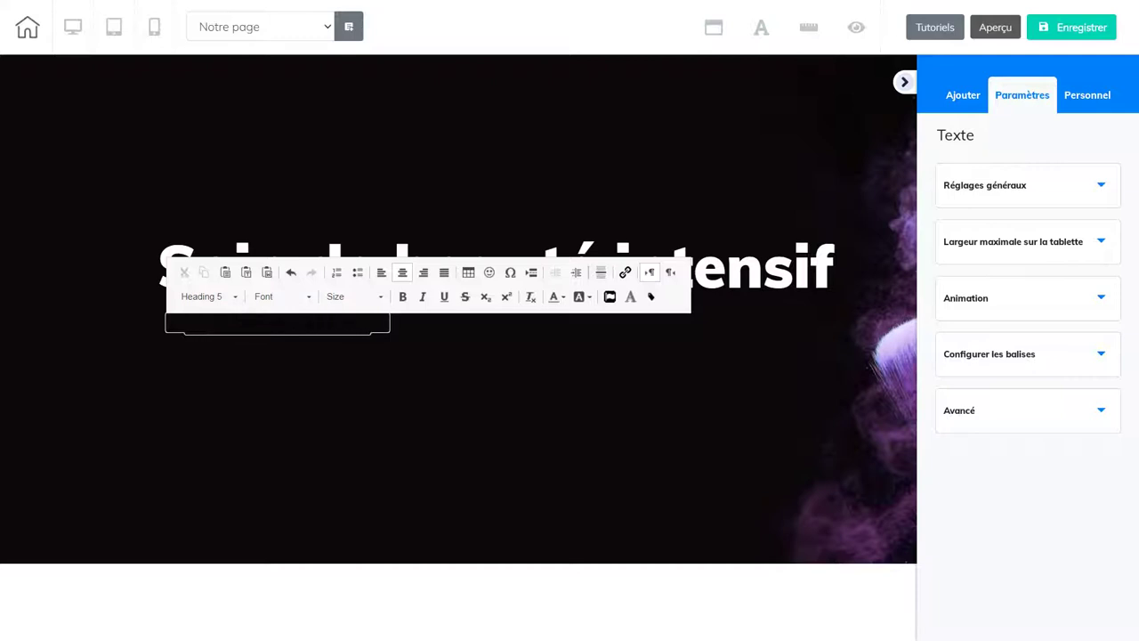
{"action": "key", "text": "Return"}
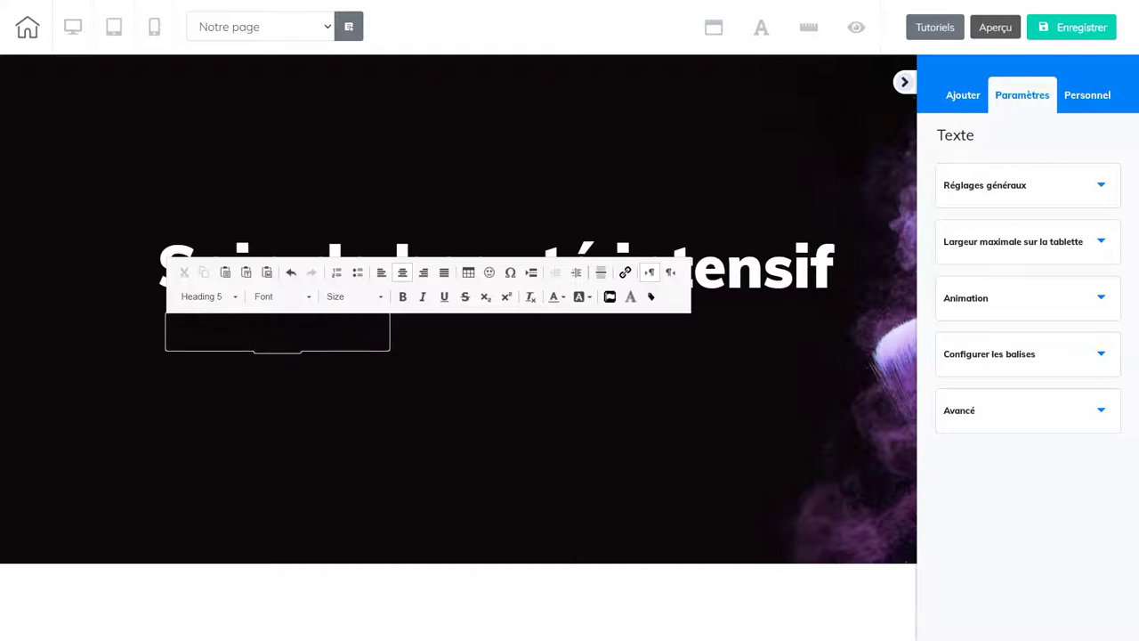
Step: Color the "Nous prenons soin de vous" text white and widen its box to fit on one line
{"action": "left_click_drag", "start_coordinate": [301, 347], "coordinate": [184, 323]}
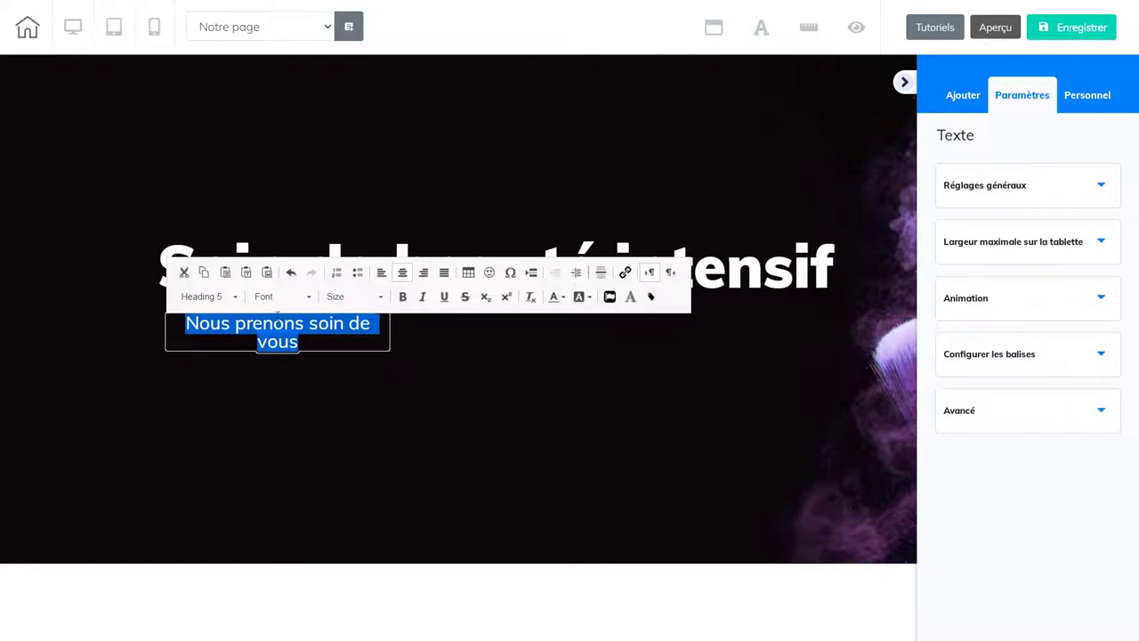
{"action": "left_click", "coordinate": [563, 300]}
{"action": "left_click", "coordinate": [650, 398]}
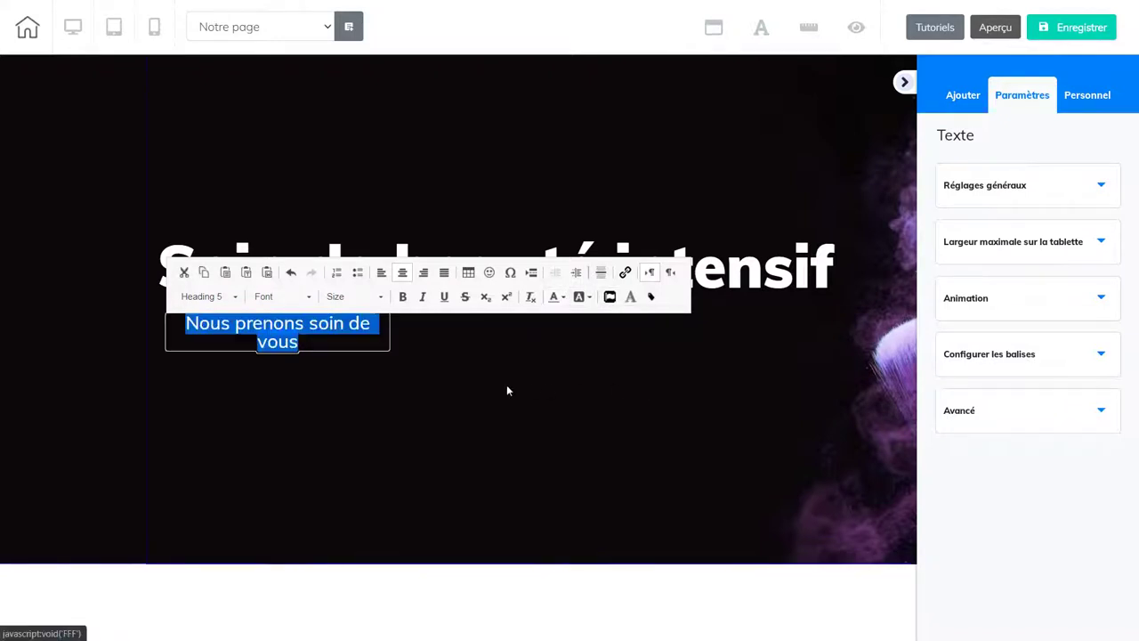
{"action": "left_click", "coordinate": [365, 405]}
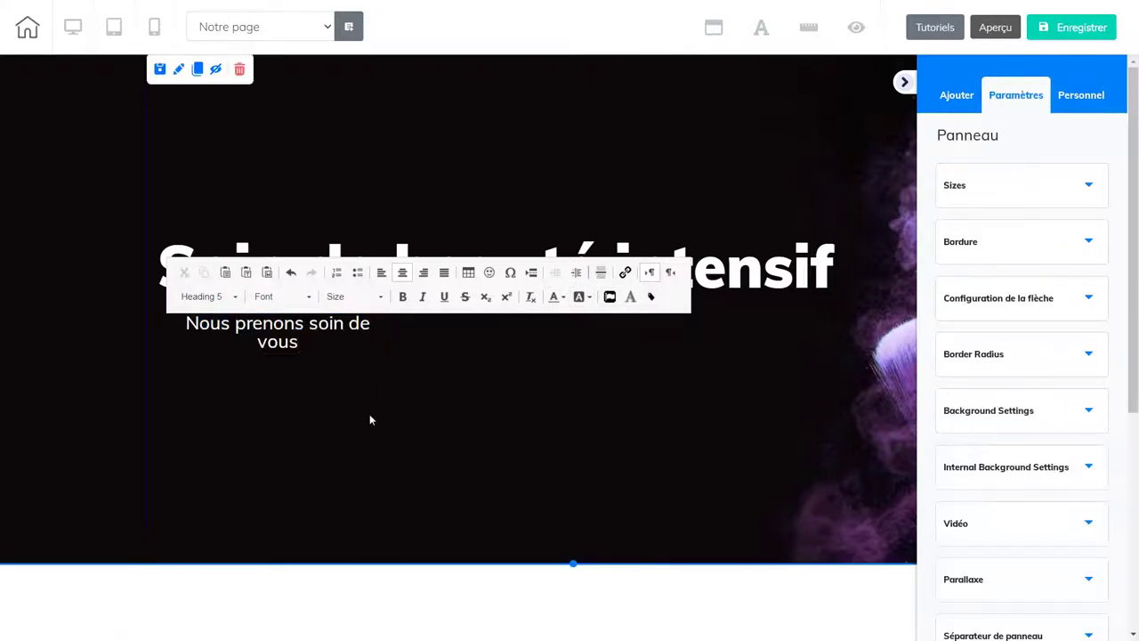
{"action": "left_click", "coordinate": [385, 355]}
{"action": "left_click_drag", "start_coordinate": [393, 358], "coordinate": [470, 353]}
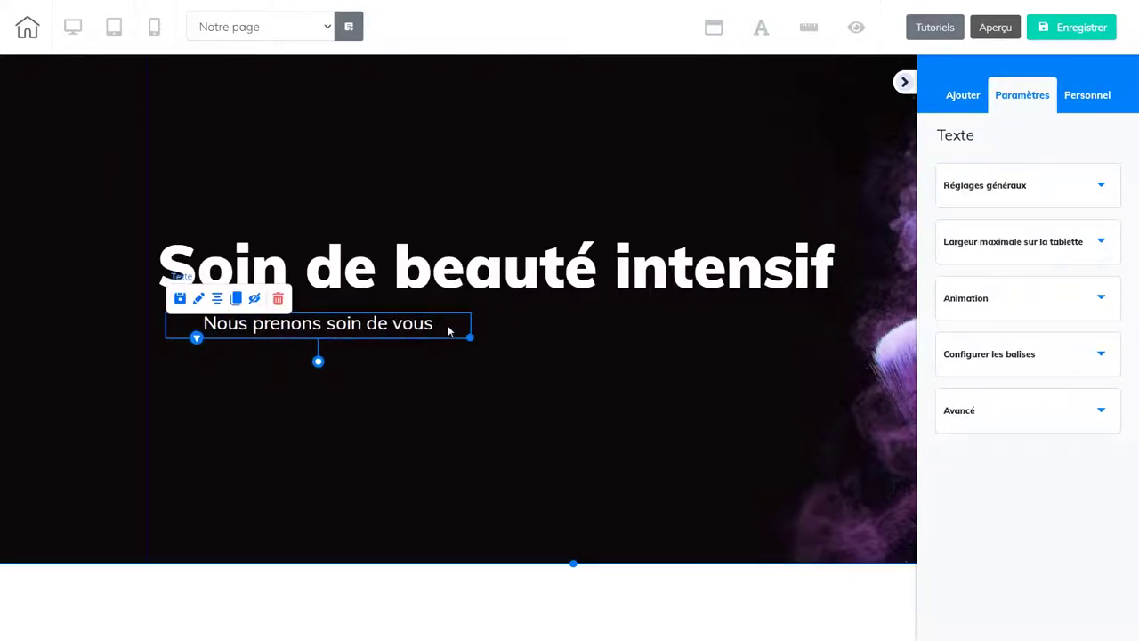
Step: Left-align the "Nous prenons soin de vous" text and move its box flush with the heading's left edge
{"action": "left_click", "coordinate": [448, 324]}
{"action": "double_click", "coordinate": [442, 322]}
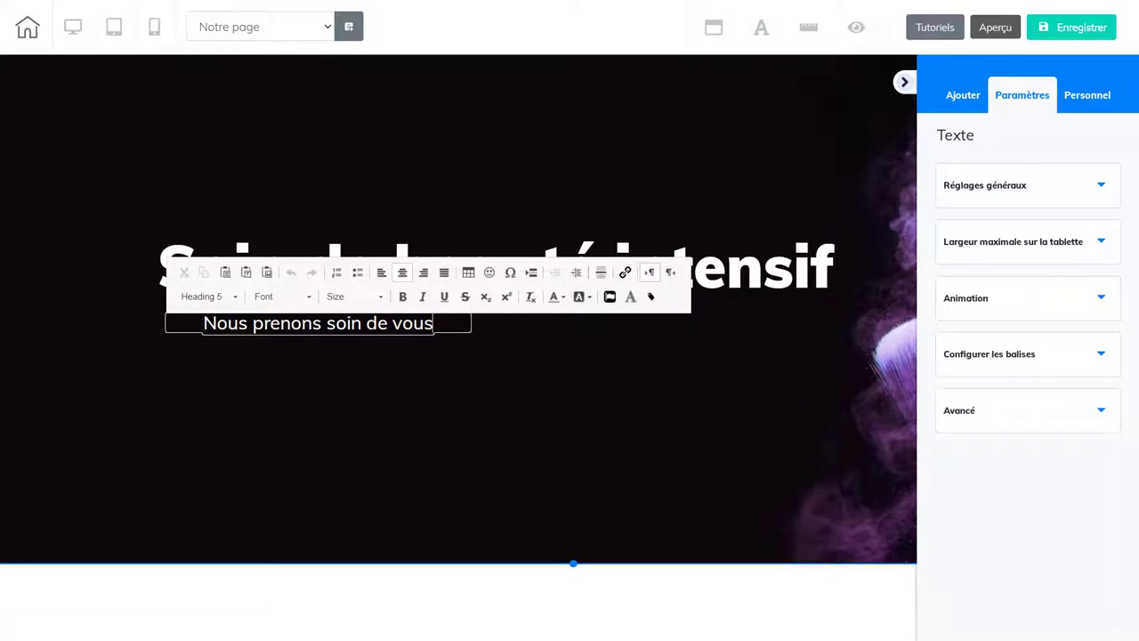
{"action": "left_click", "coordinate": [380, 276]}
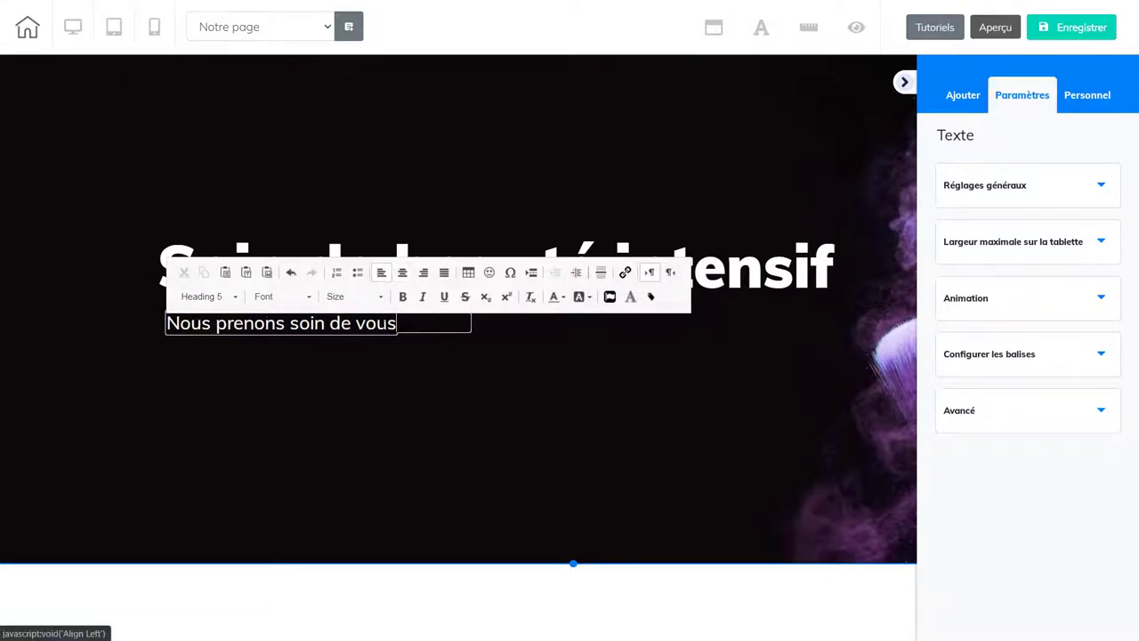
{"action": "left_click", "coordinate": [376, 334]}
{"action": "left_click_drag", "start_coordinate": [376, 332], "coordinate": [367, 327]}
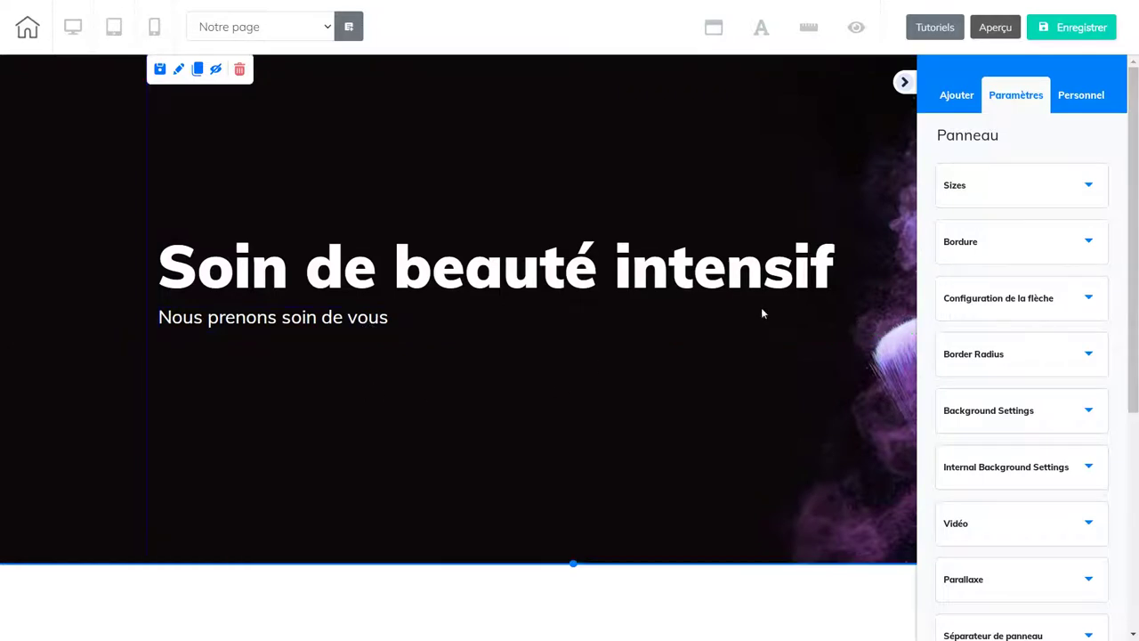
Step: Add a Titre H4 text element above the "Soin de beauté intensif" heading
{"action": "left_click", "coordinate": [980, 190]}
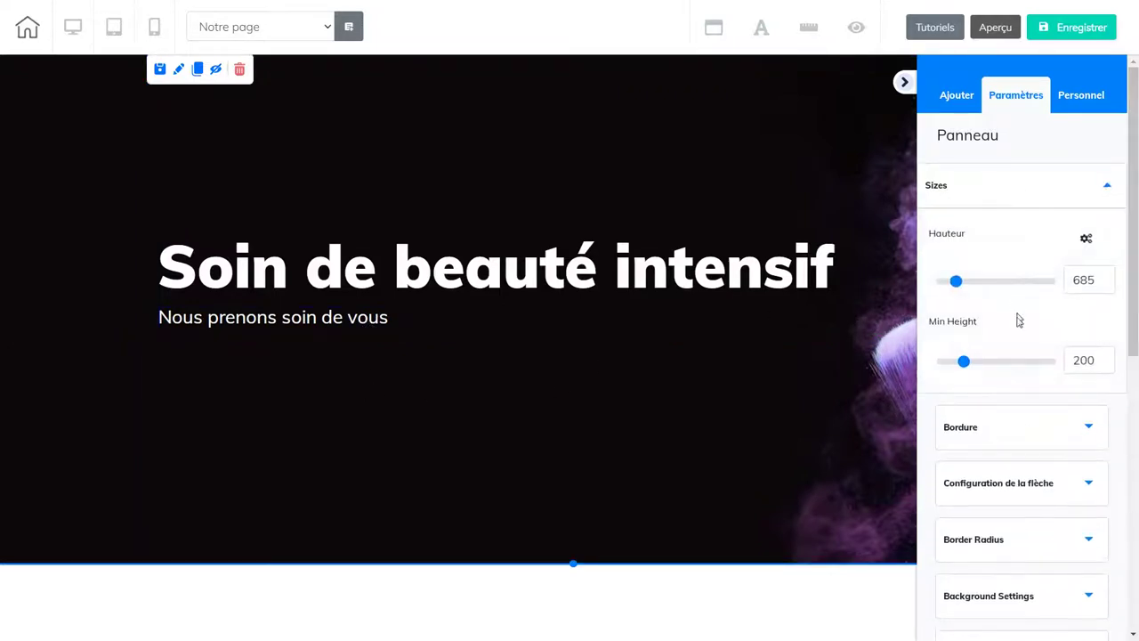
{"action": "left_click", "coordinate": [962, 98]}
{"action": "left_click", "coordinate": [1056, 140]}
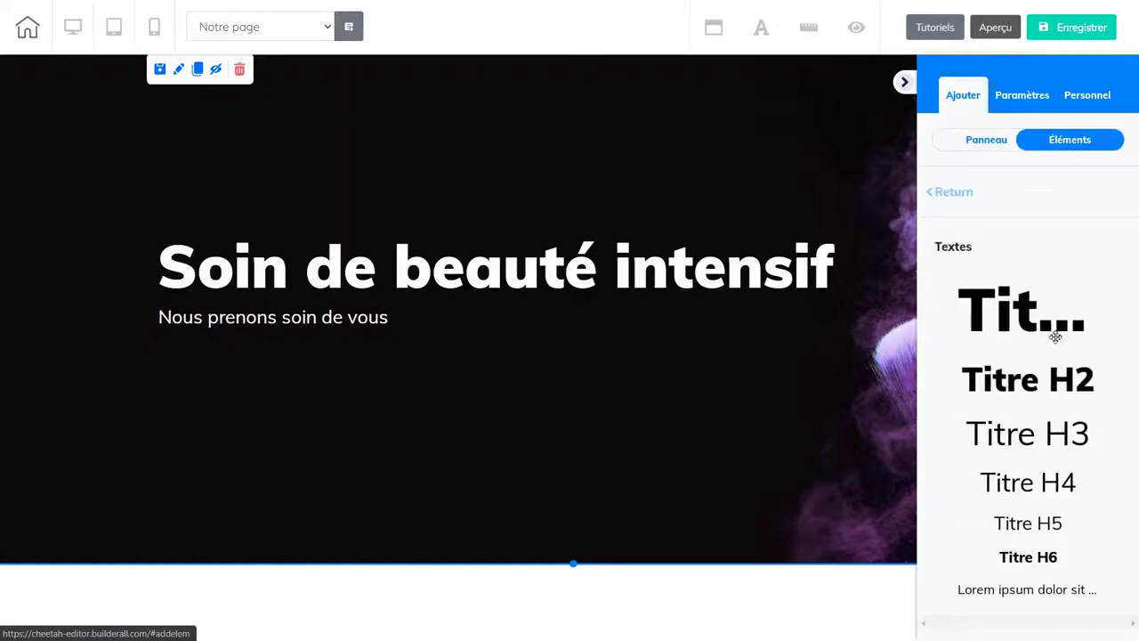
{"action": "left_click_drag", "start_coordinate": [1051, 479], "coordinate": [224, 212]}
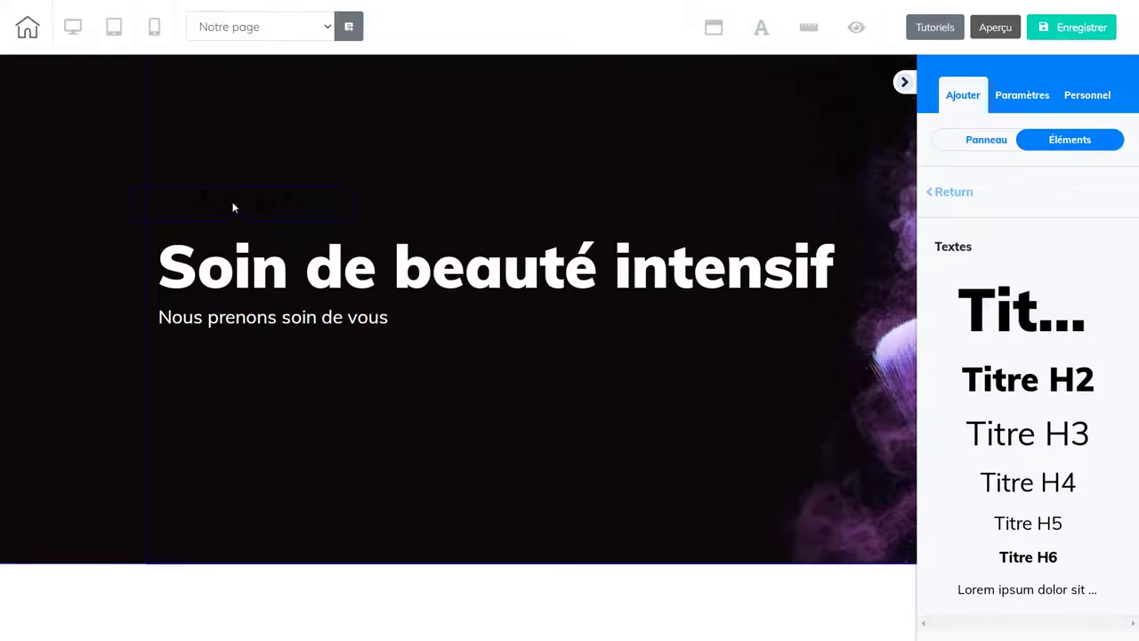
Step: Color the "Titre H4" text white and left-align it
{"action": "left_click", "coordinate": [233, 204]}
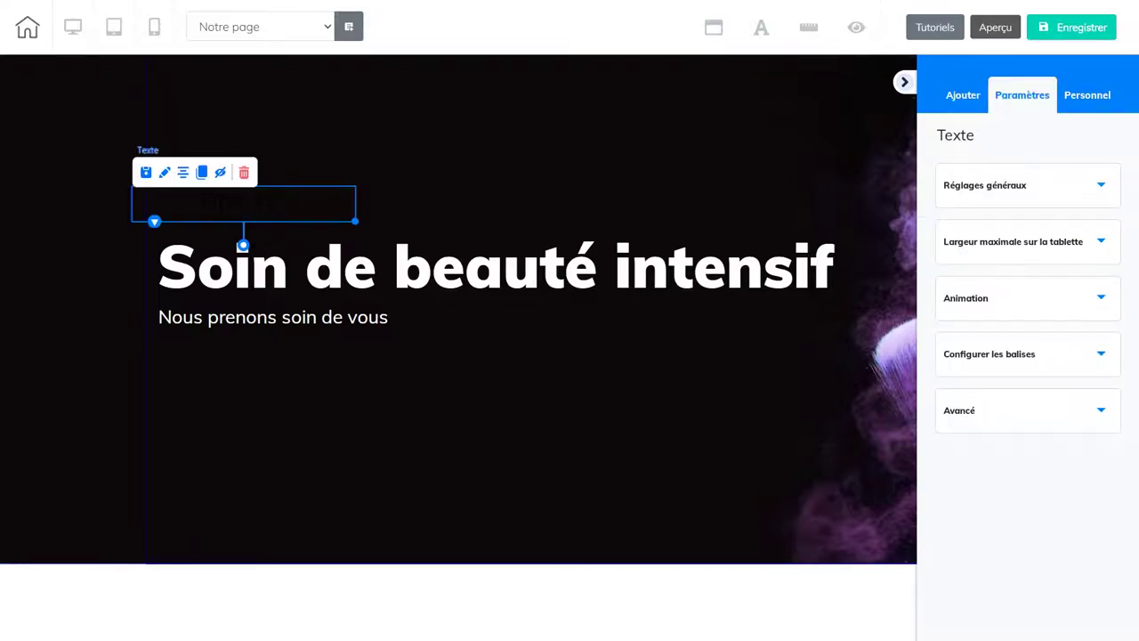
{"action": "double_click", "coordinate": [272, 207]}
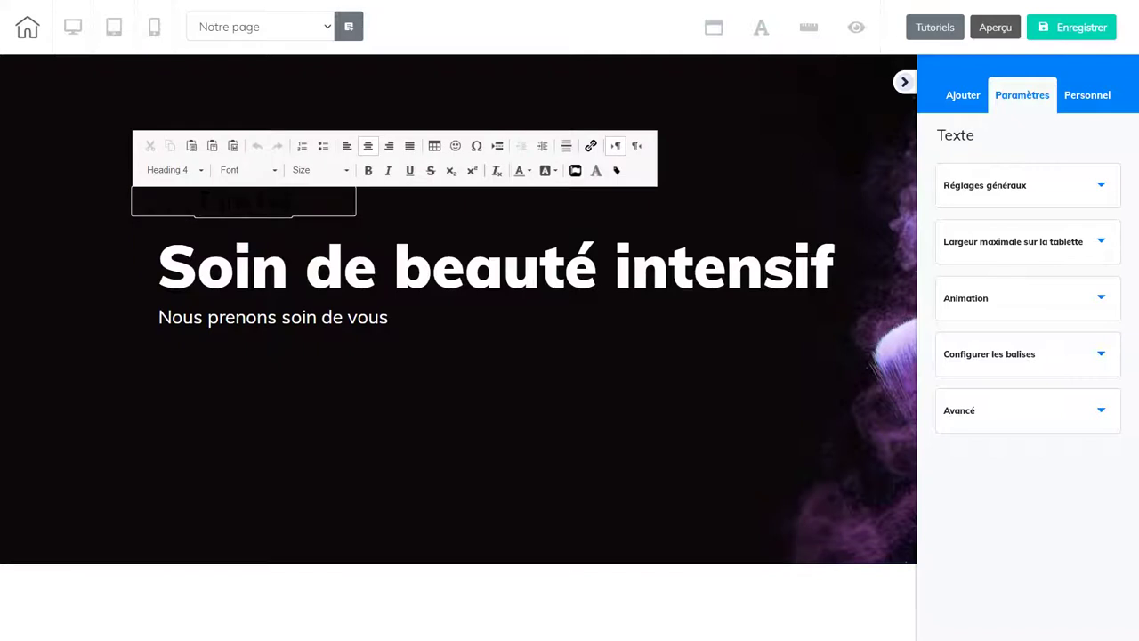
{"action": "left_click_drag", "start_coordinate": [292, 202], "coordinate": [195, 202]}
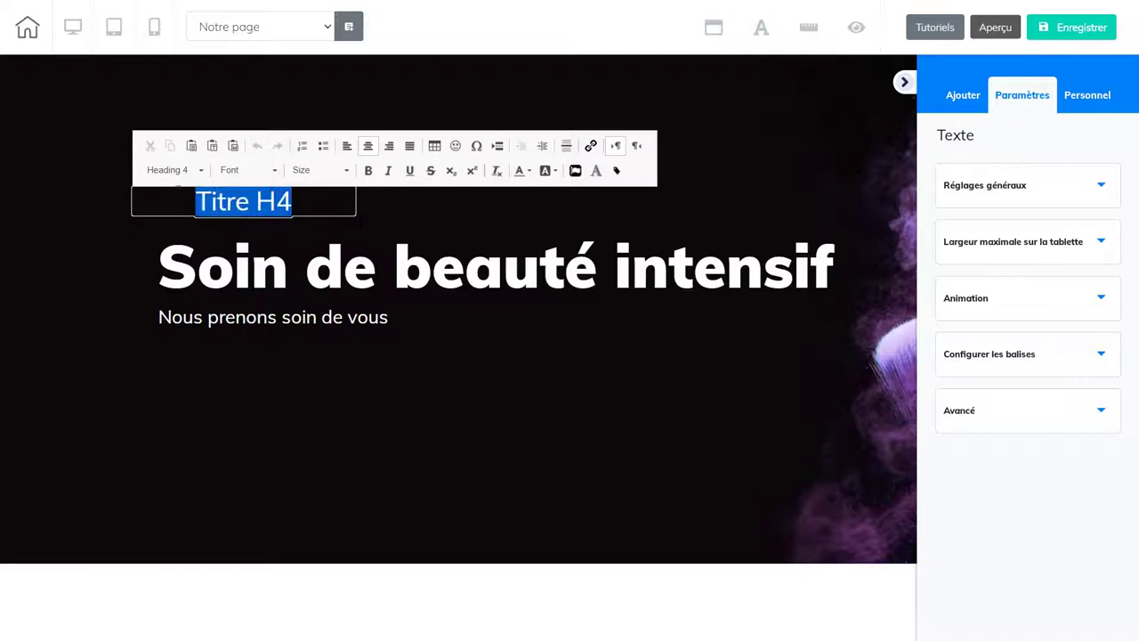
{"action": "left_click", "coordinate": [530, 175]}
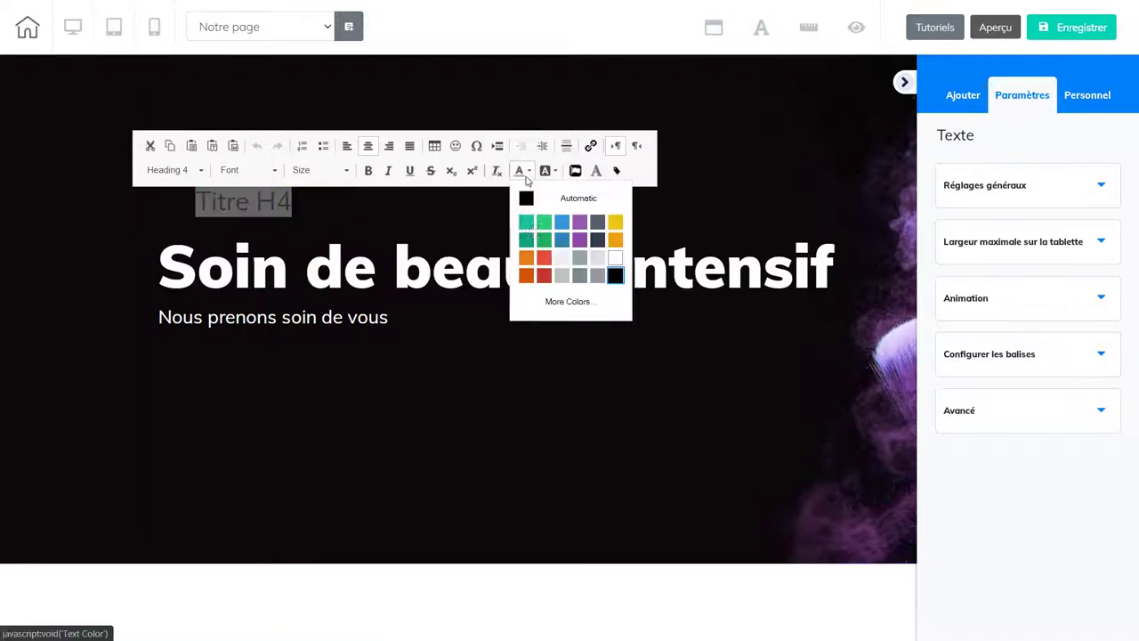
{"action": "left_click", "coordinate": [613, 273]}
{"action": "left_click", "coordinate": [347, 146]}
Step: Replace the "Titre H4" text with "Par ENZO" and move its box just above the "Soin de beauté intensif" heading
{"action": "left_click_drag", "start_coordinate": [230, 202], "coordinate": [133, 202]}
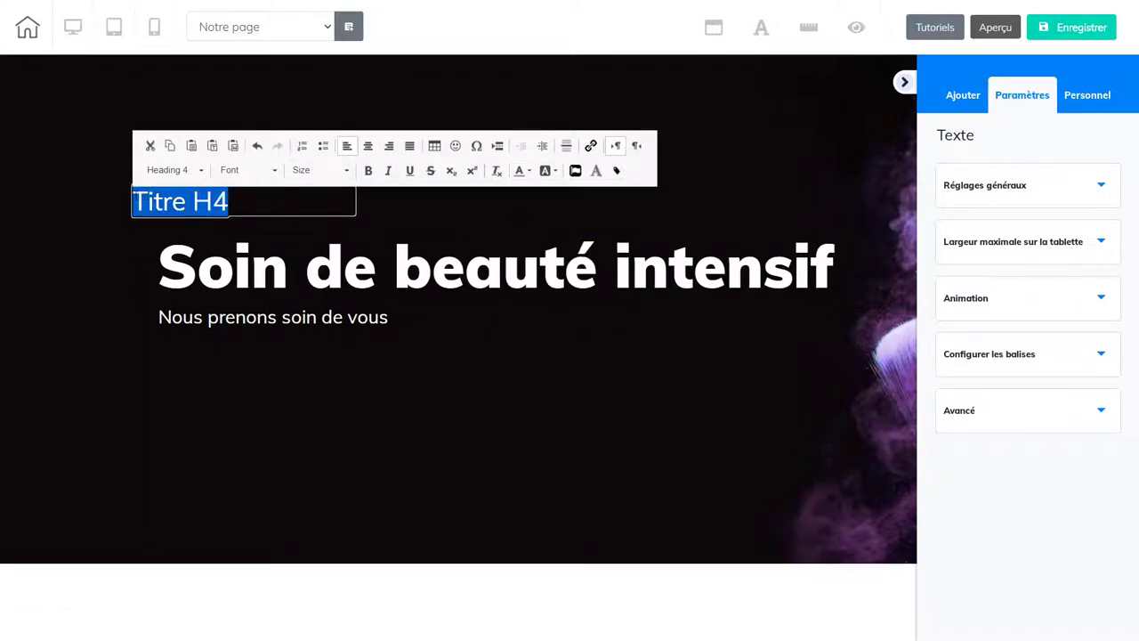
{"action": "type", "text": "Par ENZON"}
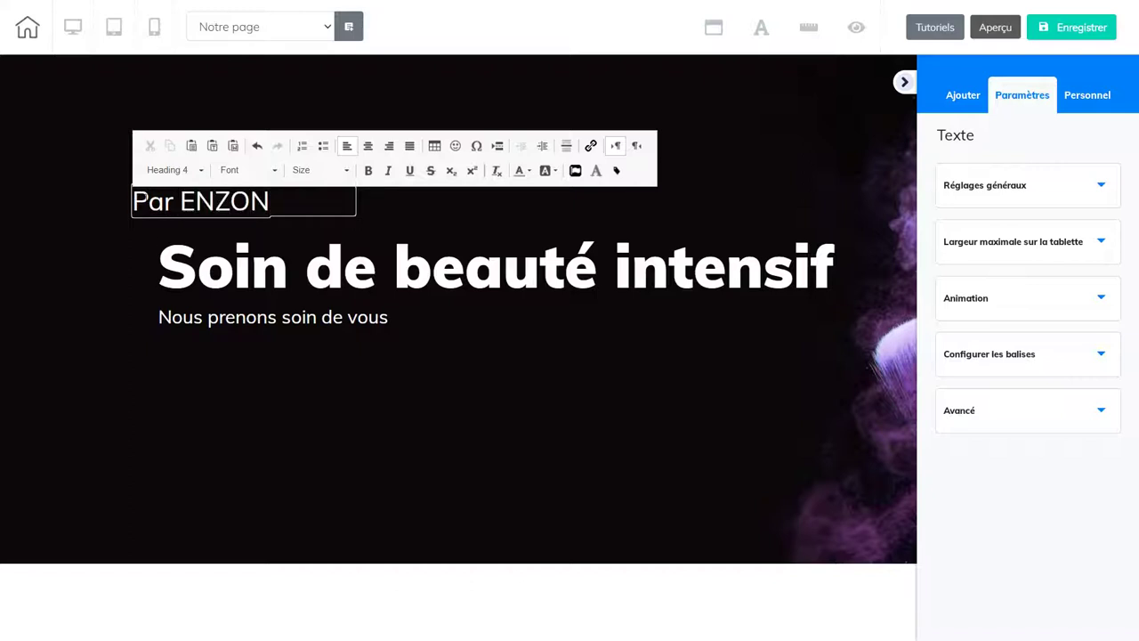
{"action": "key", "text": "BackSpace"}
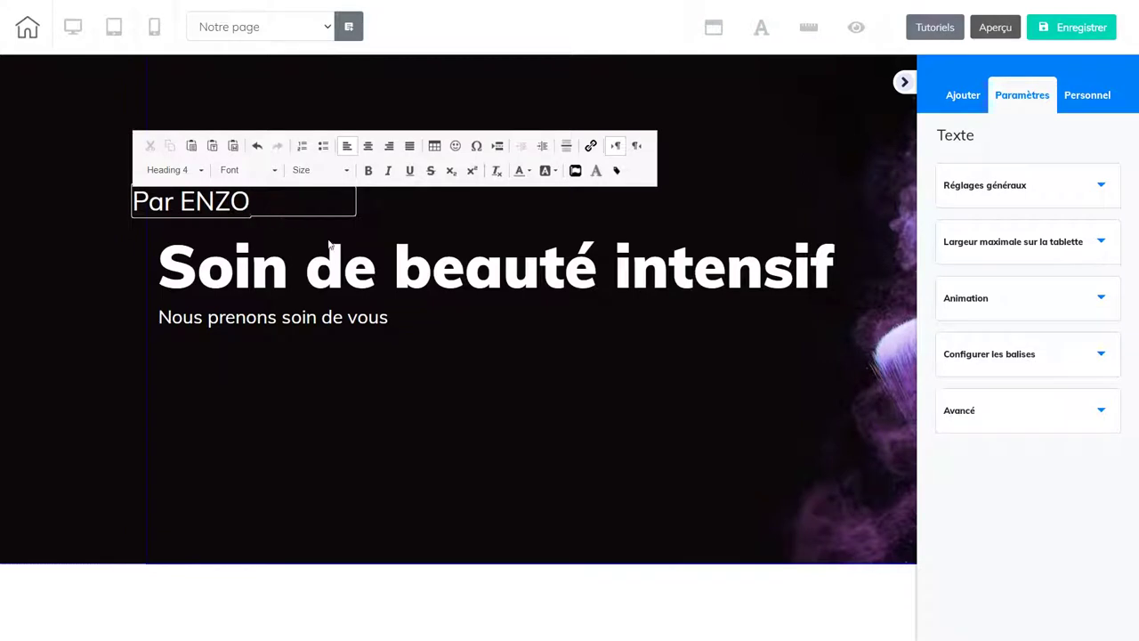
{"action": "left_click", "coordinate": [276, 419]}
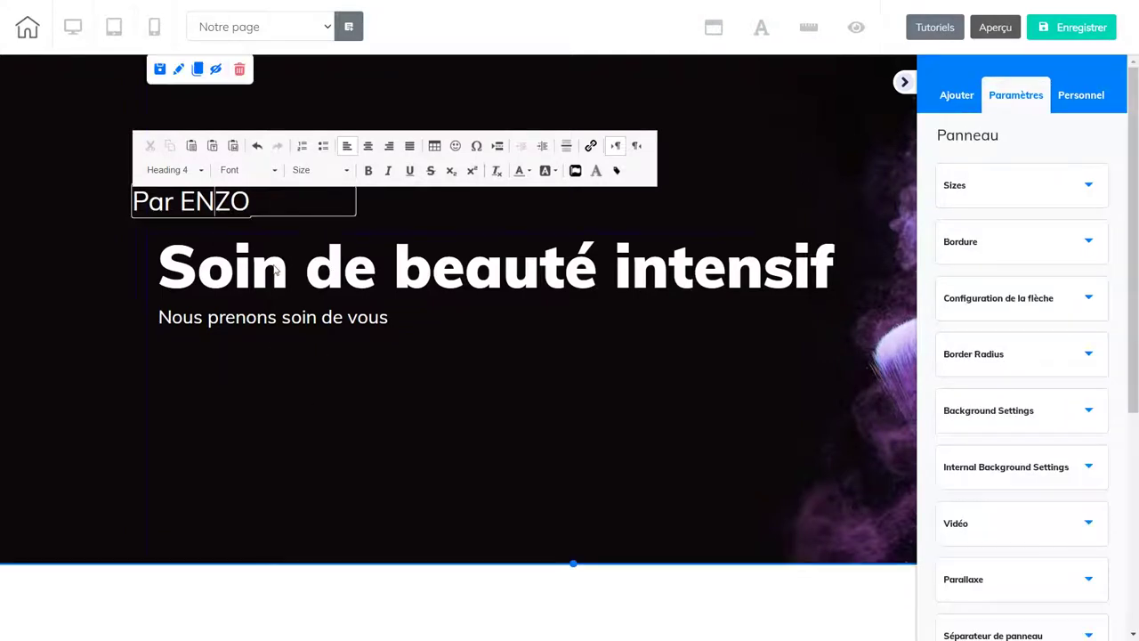
{"action": "left_click_drag", "start_coordinate": [224, 218], "coordinate": [384, 377]}
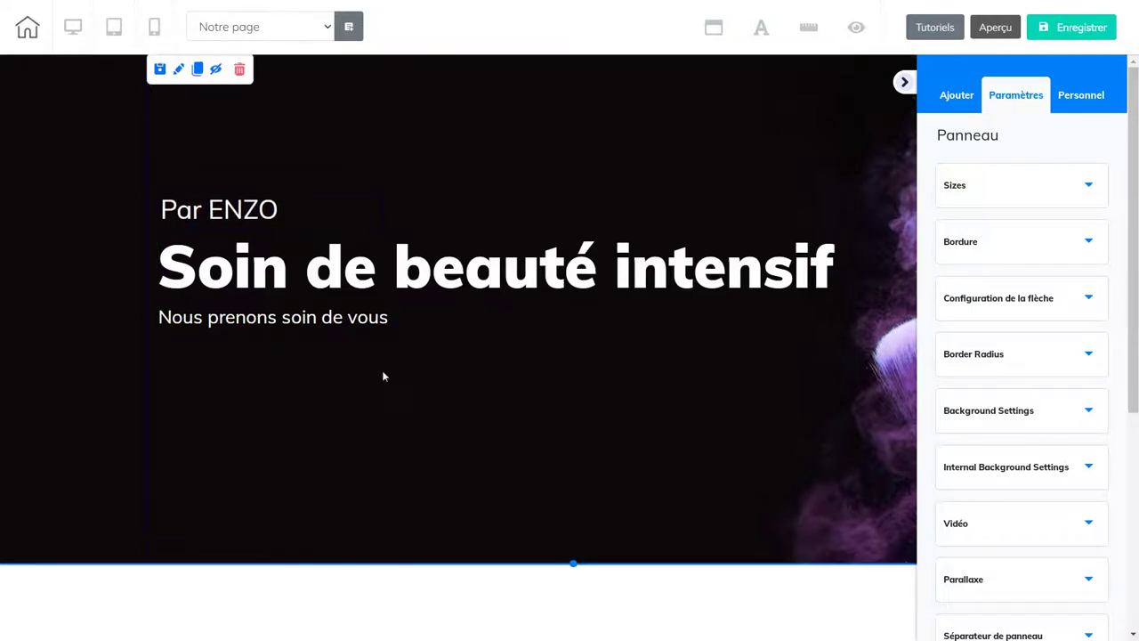
Step: Left-align the "Soin de beauté intensif" heading and move its box to the left edge of the panel's content area
{"action": "left_click", "coordinate": [213, 270]}
{"action": "double_click", "coordinate": [162, 259]}
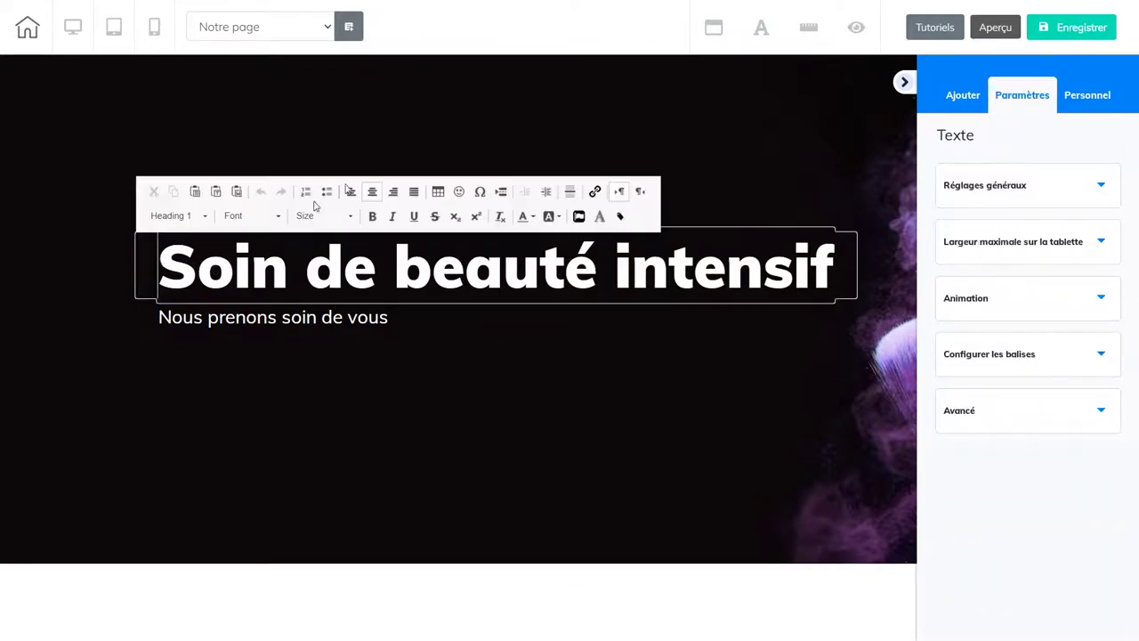
{"action": "left_click", "coordinate": [350, 191]}
{"action": "left_click", "coordinate": [313, 438]}
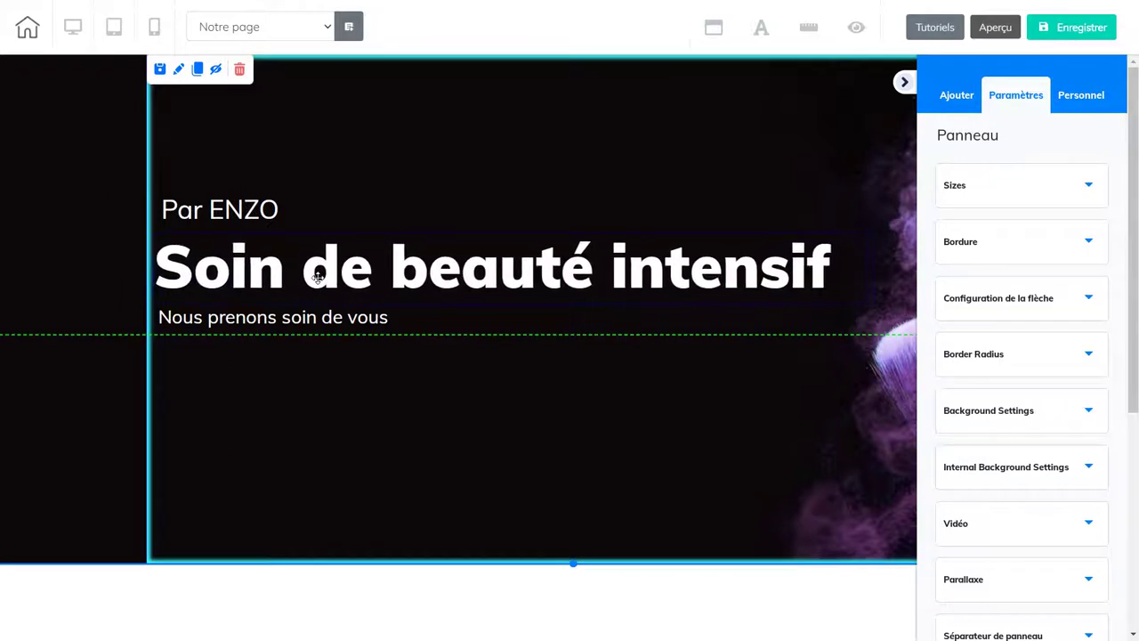
{"action": "left_click", "coordinate": [237, 277]}
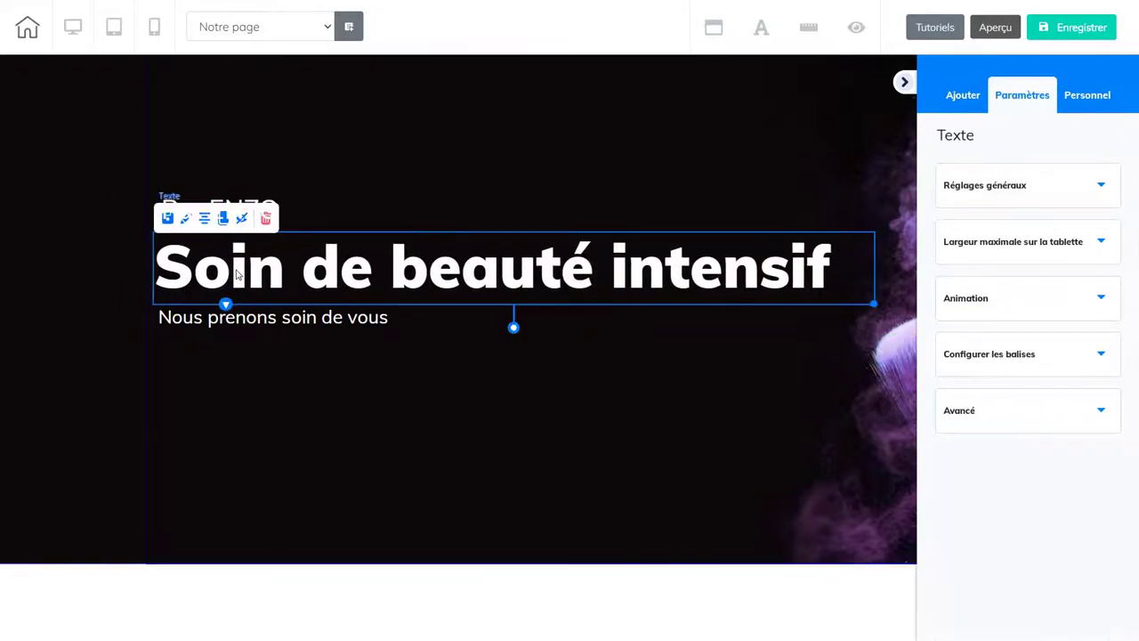
{"action": "left_click", "coordinate": [222, 378]}
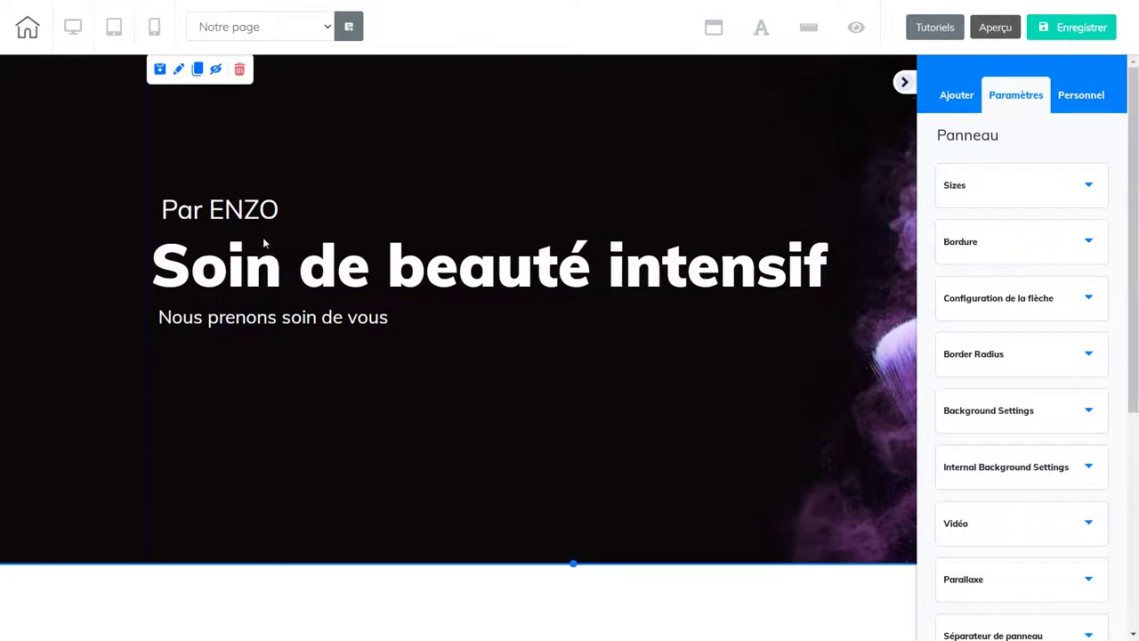
Step: Move the "Par ENZO" and "Nous prenons soin de vous" boxes so their left edges line up with the heading
{"action": "left_click", "coordinate": [188, 212]}
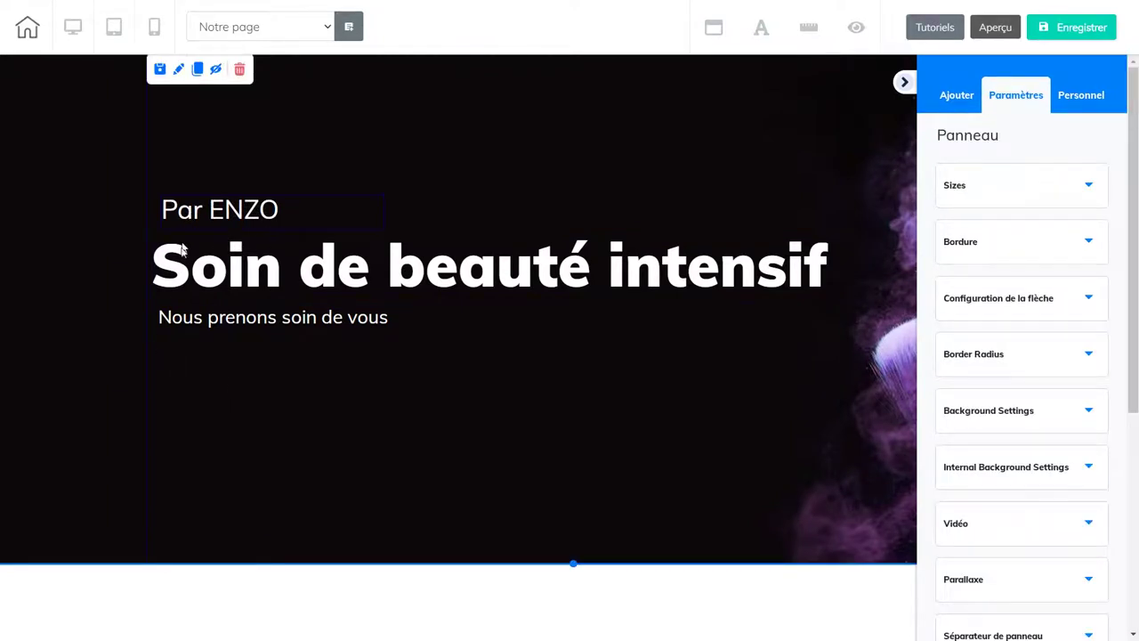
{"action": "left_click", "coordinate": [189, 320]}
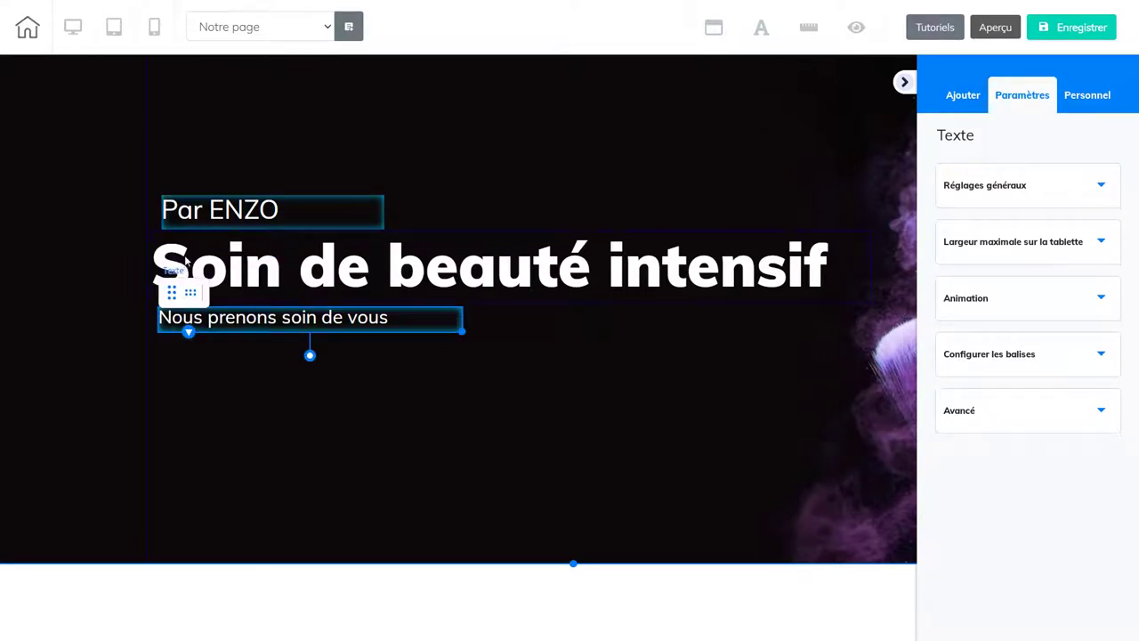
{"action": "left_click", "coordinate": [185, 260]}
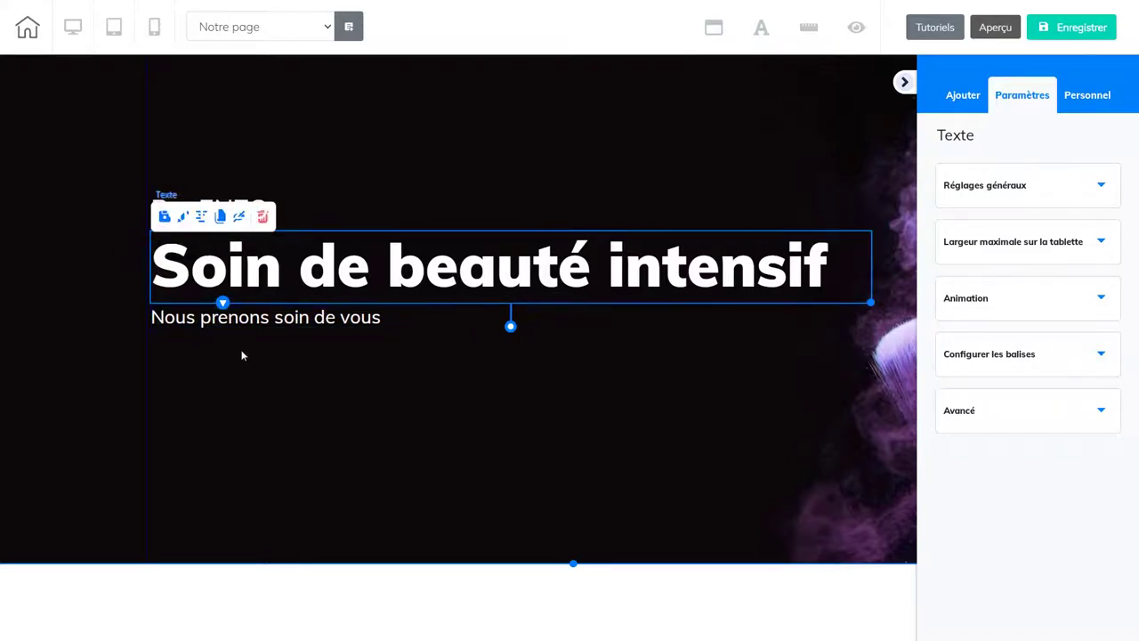
{"action": "left_click", "coordinate": [343, 152]}
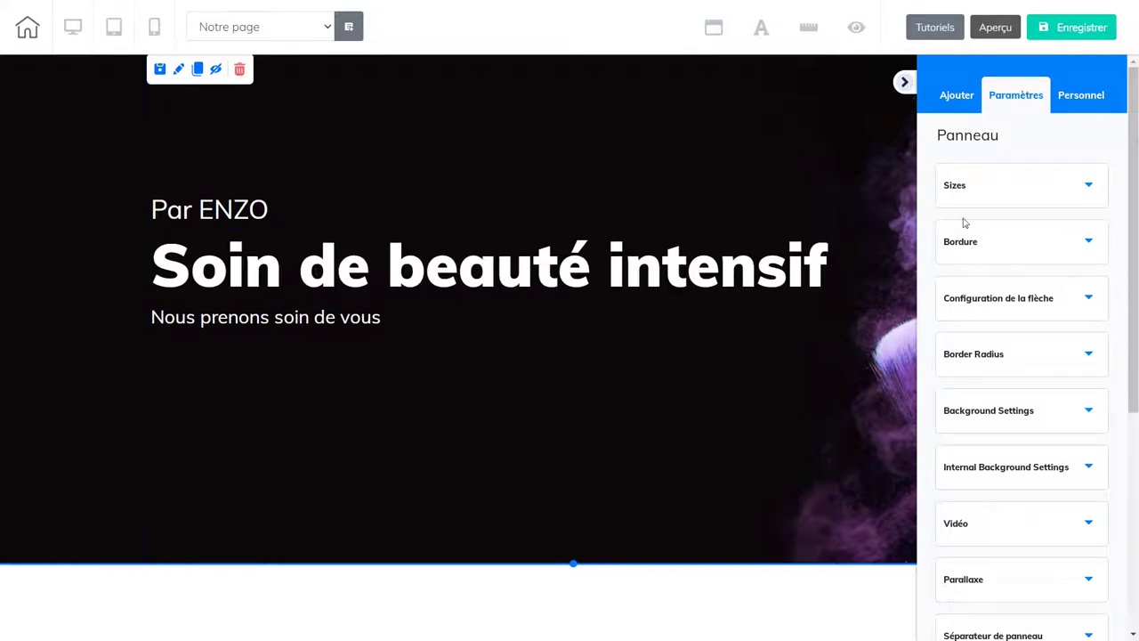
Step: Add a horizontal image element to the panel and move it up over the heading texts
{"action": "left_click", "coordinate": [952, 104]}
{"action": "left_click", "coordinate": [1072, 146]}
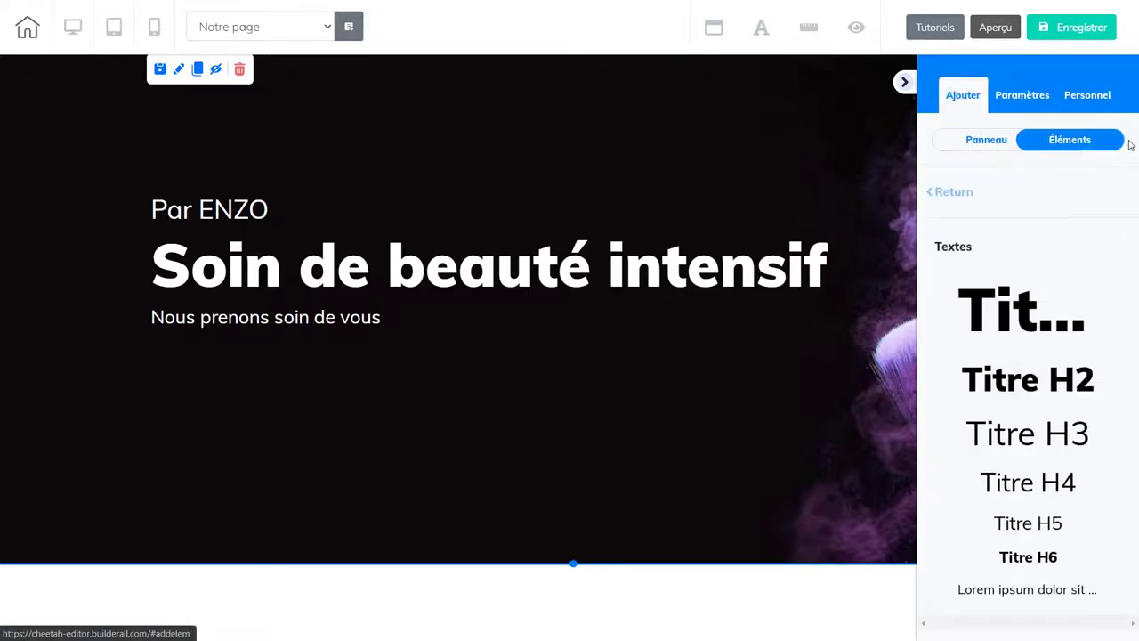
{"action": "left_click", "coordinate": [961, 197]}
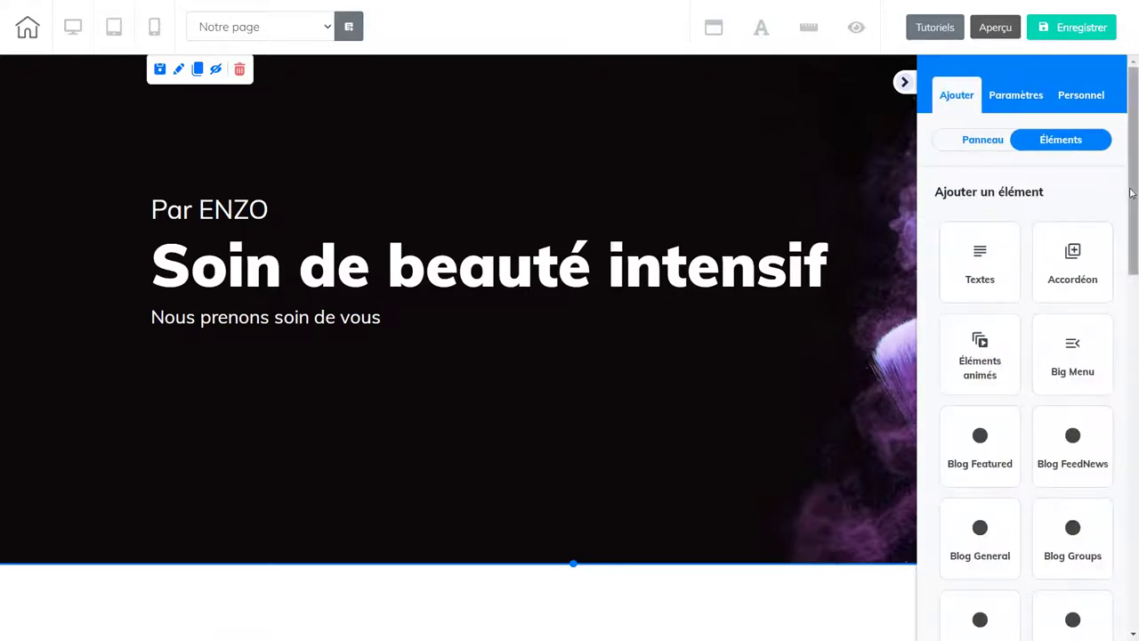
{"action": "left_click_drag", "start_coordinate": [1130, 192], "coordinate": [1017, 432]}
{"action": "left_click", "coordinate": [987, 267]}
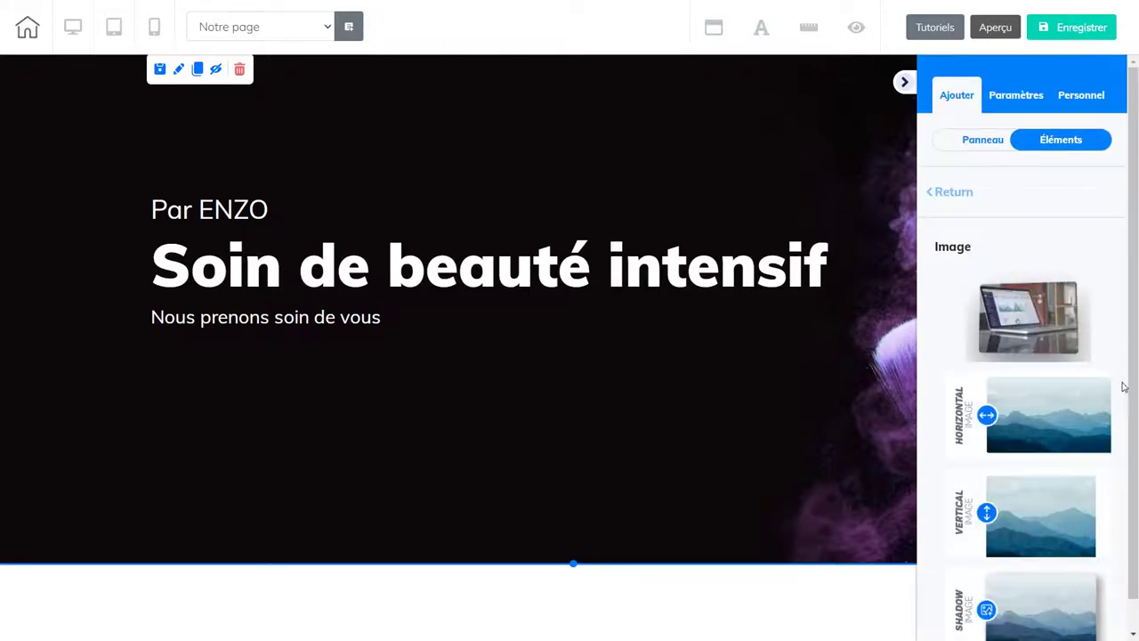
{"action": "left_click_drag", "start_coordinate": [1032, 392], "coordinate": [533, 432]}
{"action": "left_click_drag", "start_coordinate": [729, 477], "coordinate": [615, 470]}
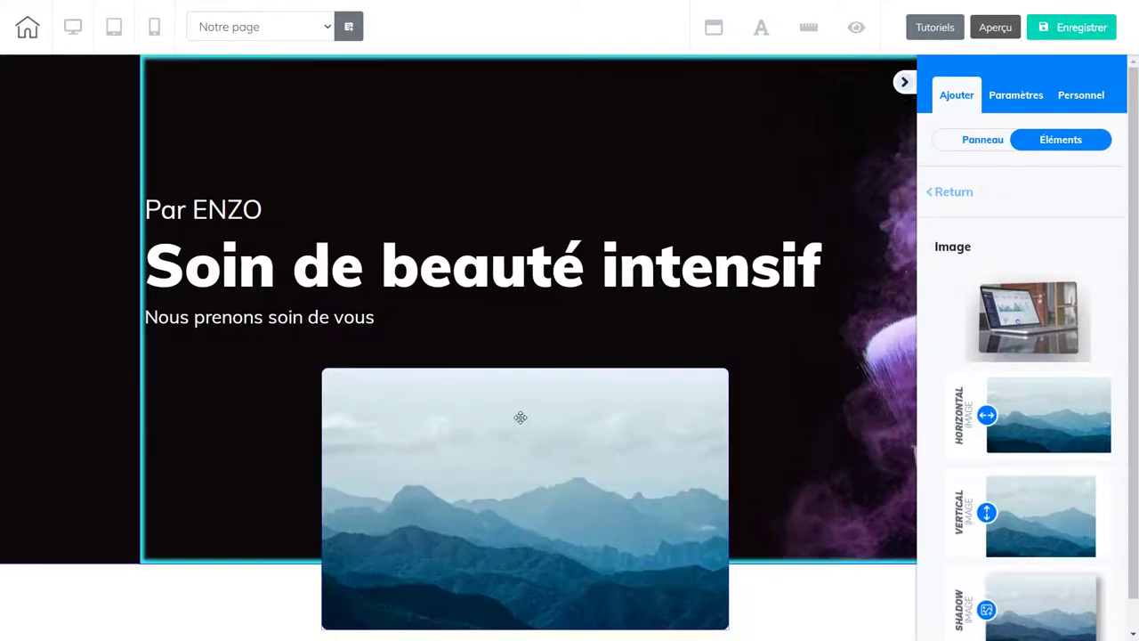
{"action": "left_click_drag", "start_coordinate": [483, 404], "coordinate": [471, 199]}
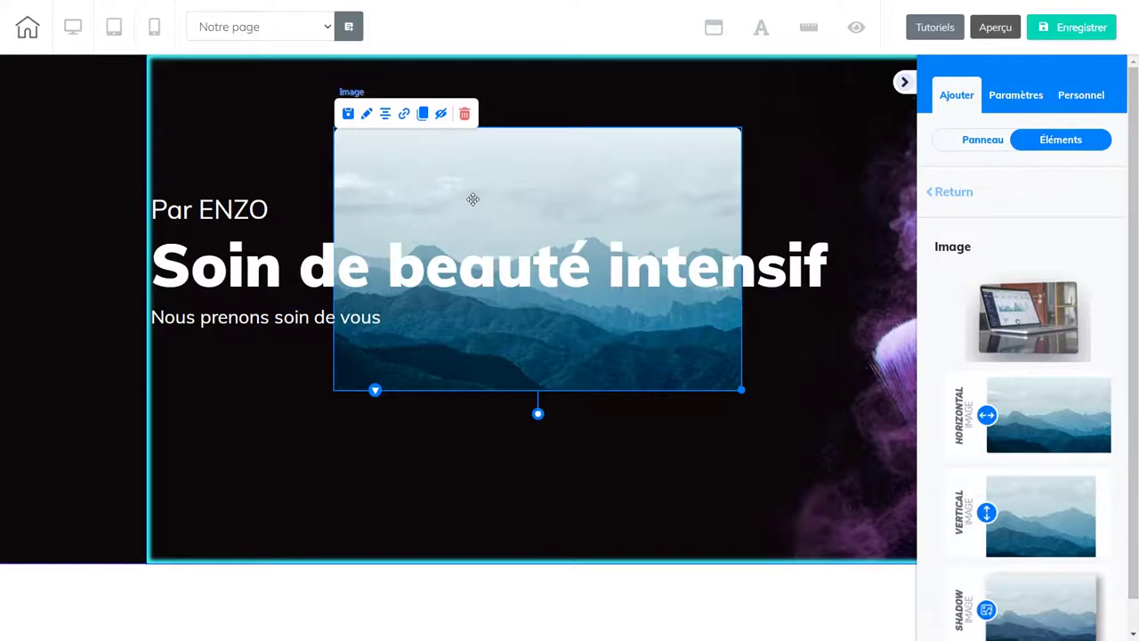
Step: Replace the placeholder picture of the image element with cosmetique-12 from the user files
{"action": "left_click", "coordinate": [366, 114]}
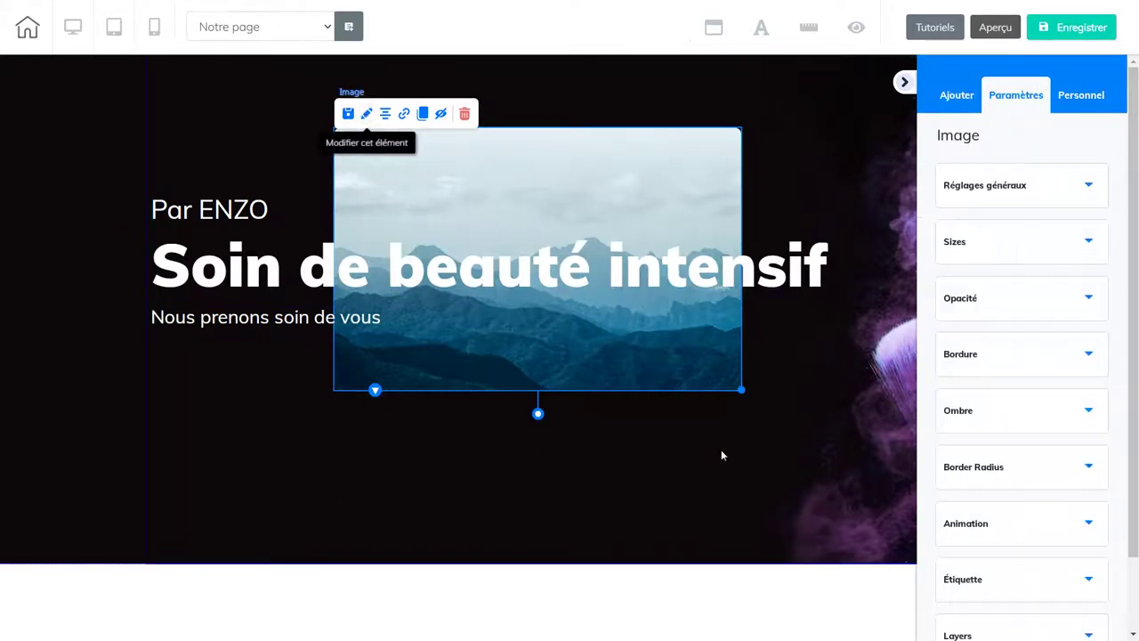
{"action": "left_click", "coordinate": [1041, 191]}
{"action": "left_click", "coordinate": [1031, 501]}
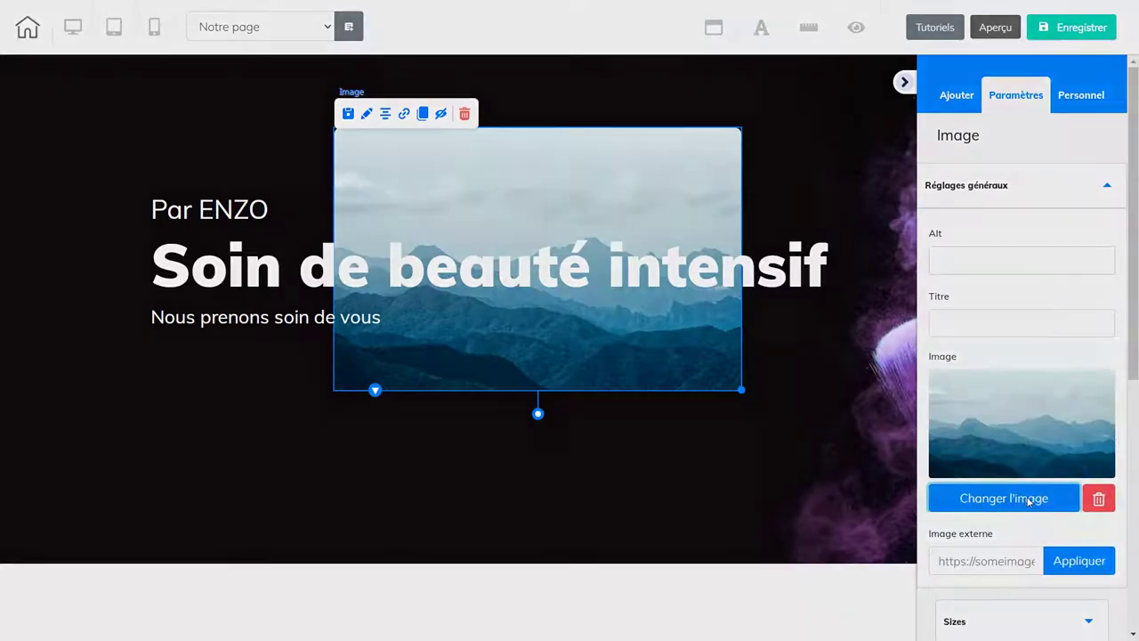
{"action": "left_click", "coordinate": [621, 230]}
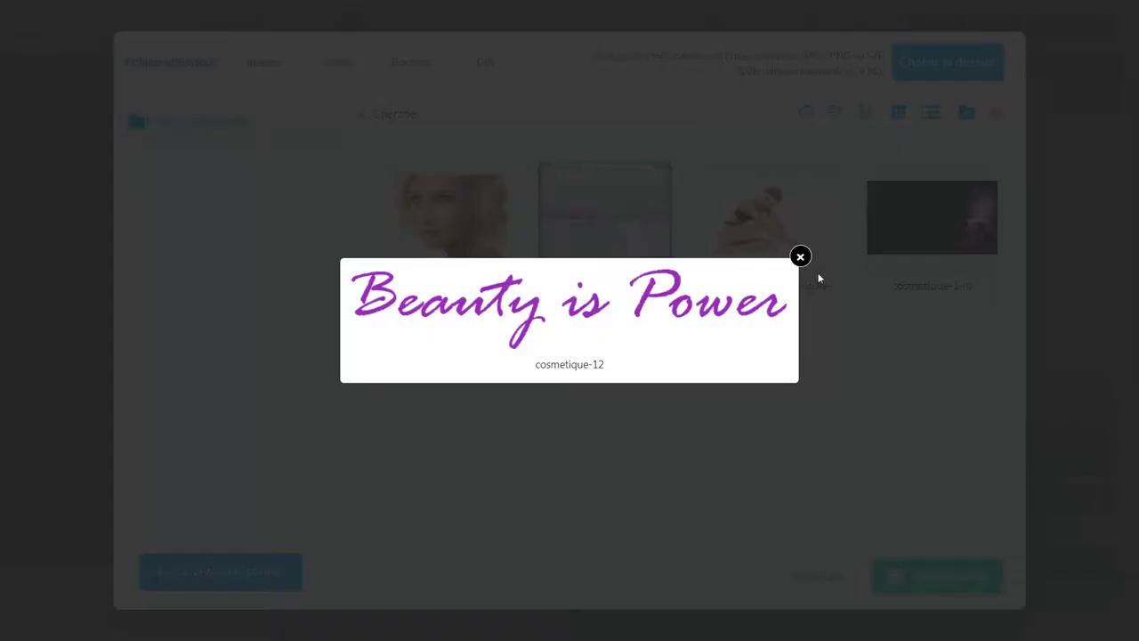
{"action": "left_click", "coordinate": [800, 257]}
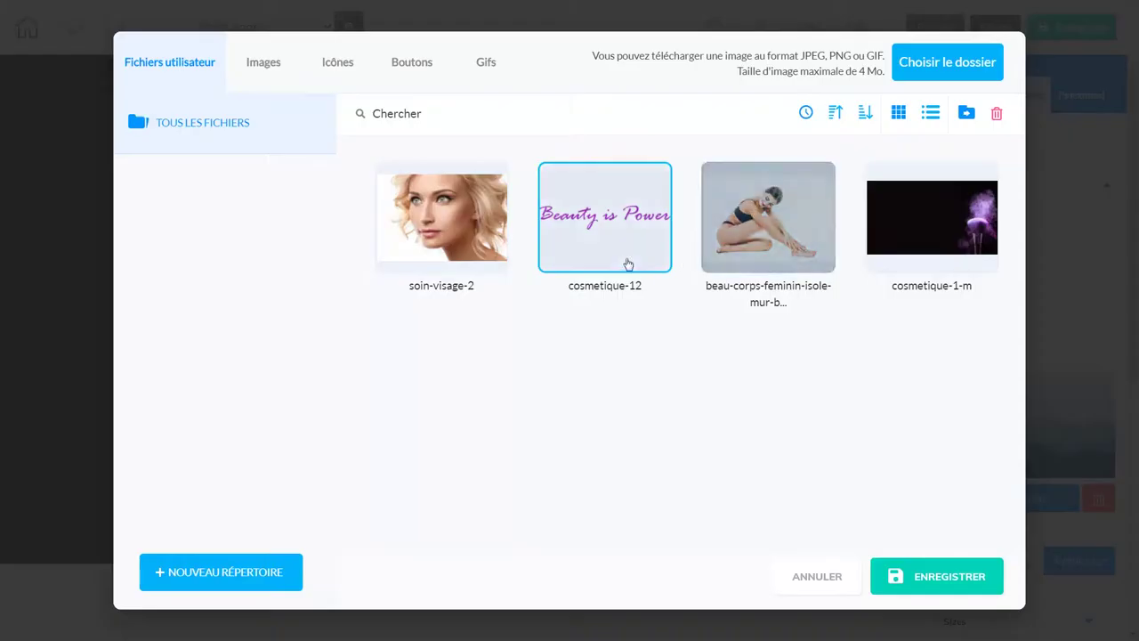
{"action": "left_click", "coordinate": [960, 589]}
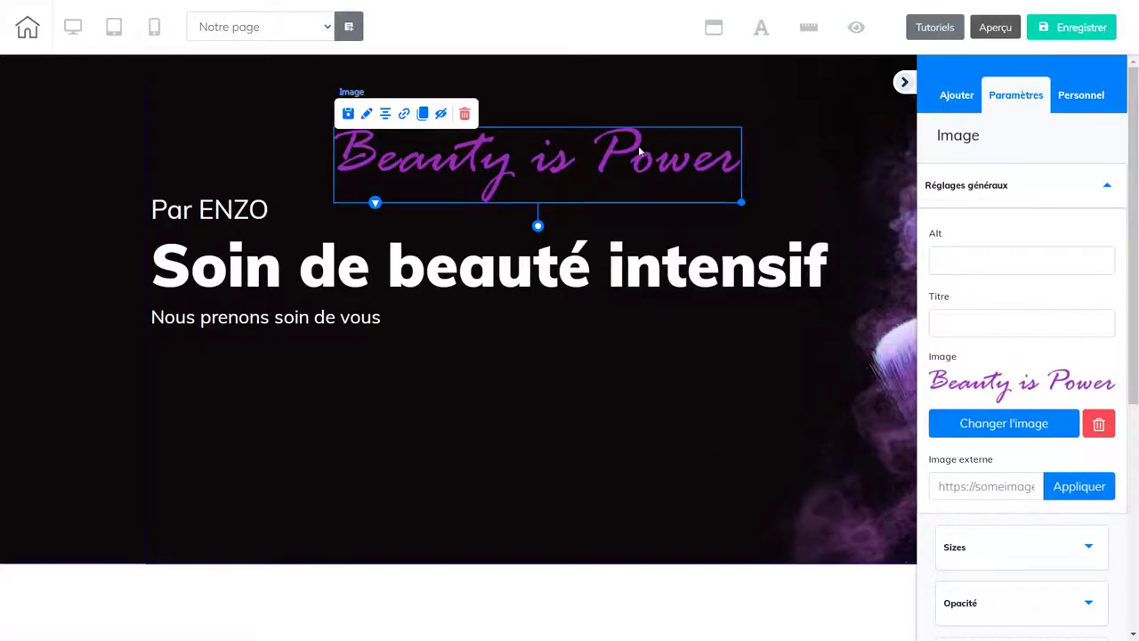
Step: Shrink the "Beauty is Power" image and place it in the upper-left corner of the panel's content area
{"action": "left_click_drag", "start_coordinate": [710, 185], "coordinate": [498, 153]}
{"action": "left_click_drag", "start_coordinate": [286, 116], "coordinate": [300, 93]}
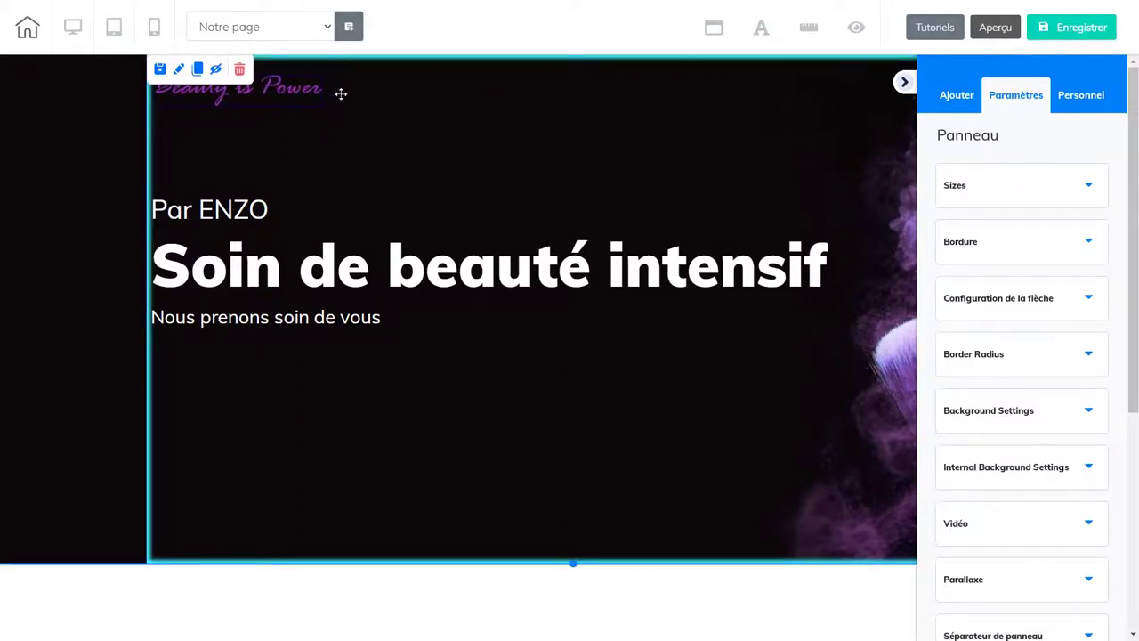
Step: Save the page, publish the site and keep the proposed free domain
{"action": "left_click", "coordinate": [1090, 29]}
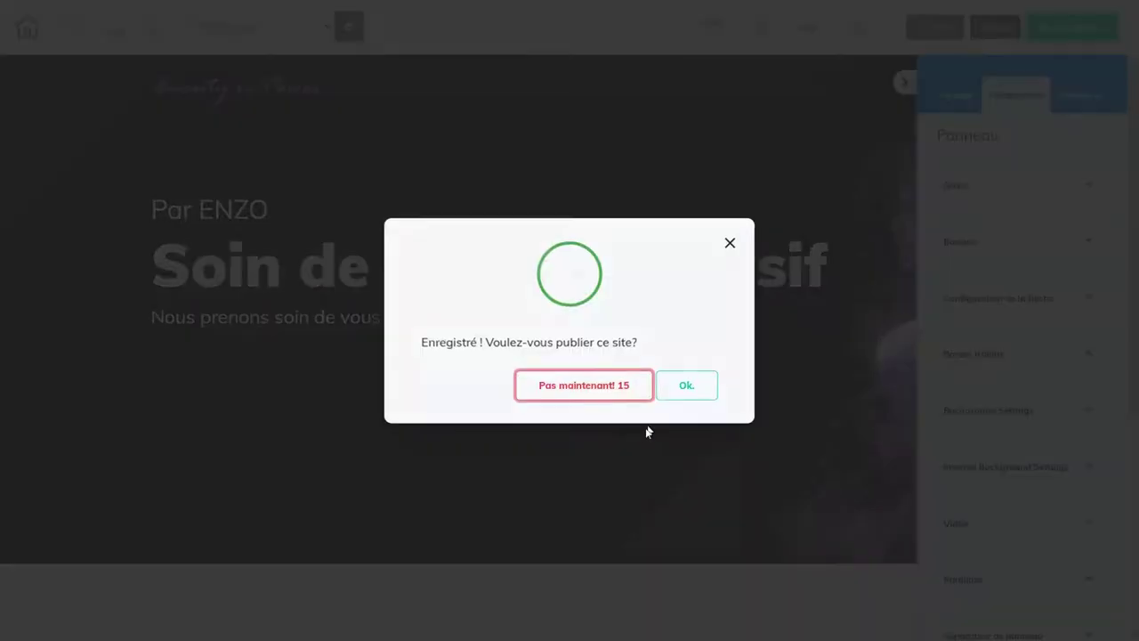
{"action": "left_click", "coordinate": [687, 385]}
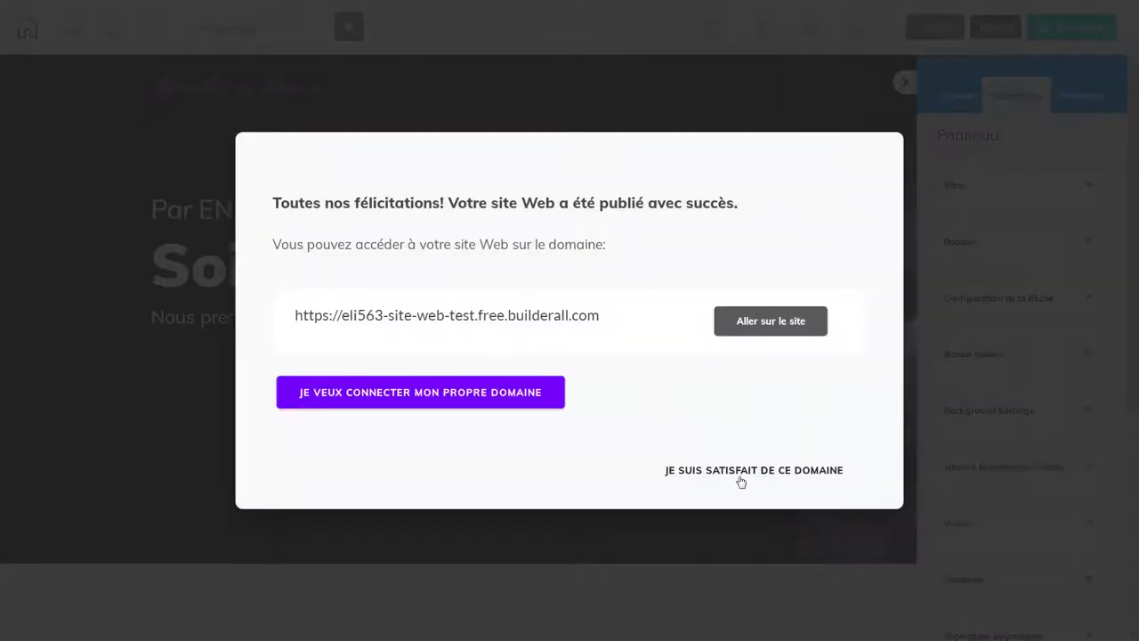
{"action": "left_click", "coordinate": [739, 483]}
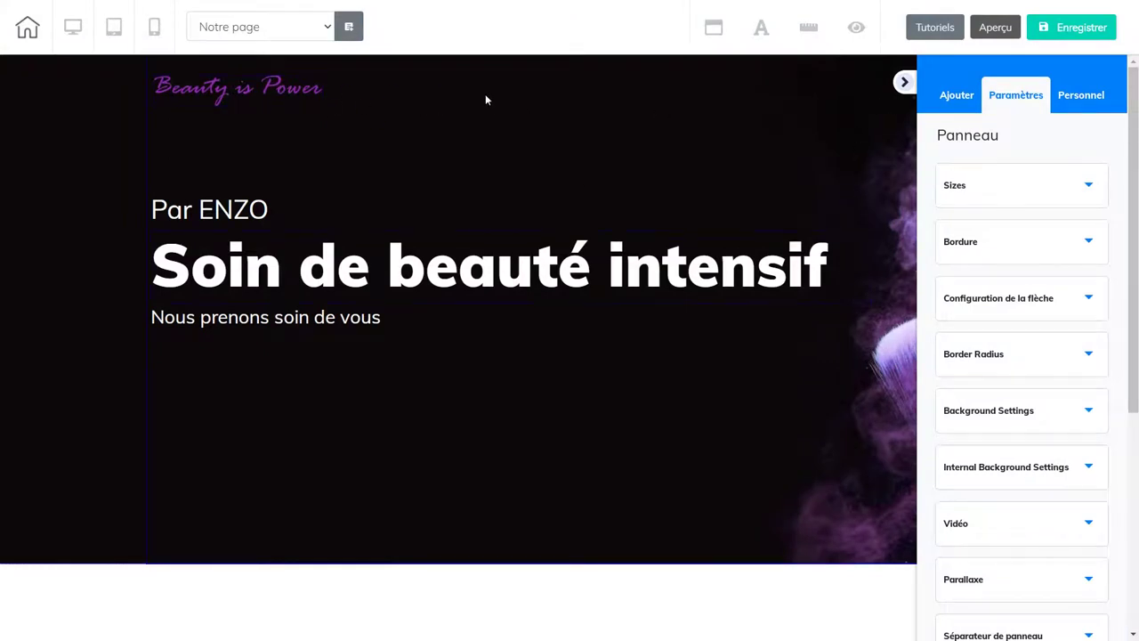
Step: Browse the available elements and add a Menu element in the first design to the panel's upper area
{"action": "left_click", "coordinate": [959, 105]}
{"action": "left_click", "coordinate": [1068, 143]}
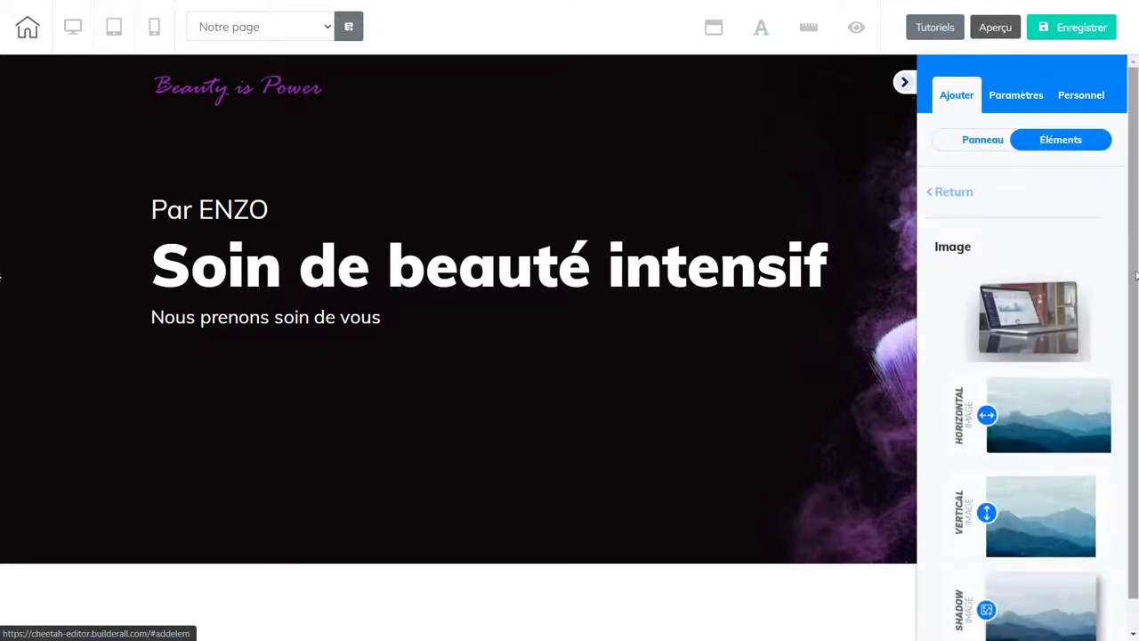
{"action": "left_click", "coordinate": [949, 192]}
{"action": "left_click_drag", "start_coordinate": [1133, 206], "coordinate": [1133, 280]}
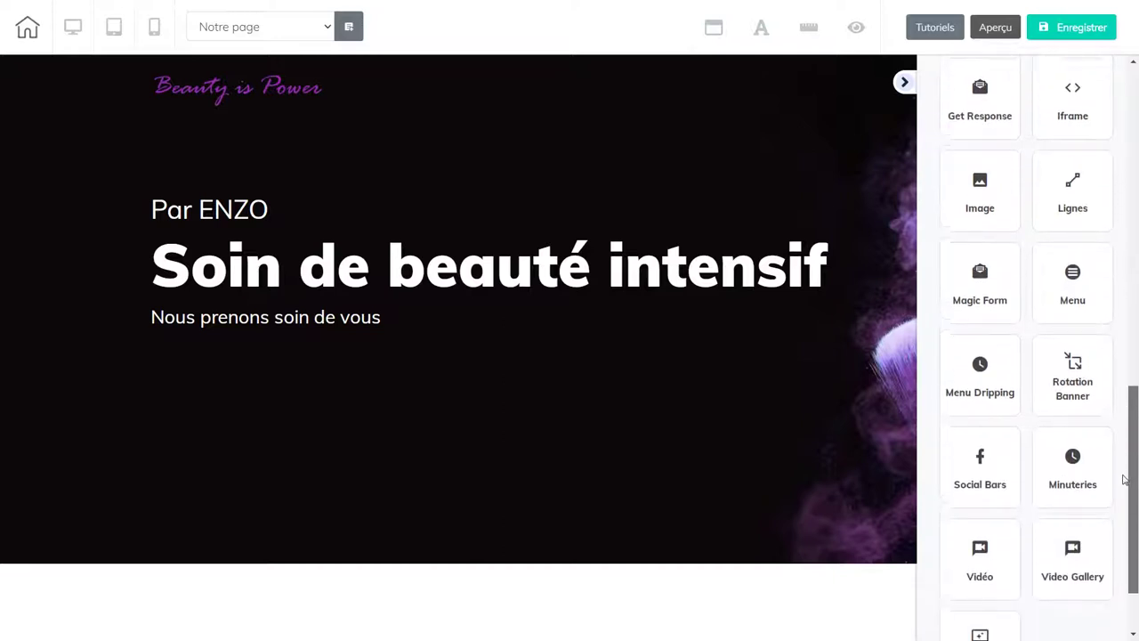
{"action": "left_click_drag", "start_coordinate": [1123, 500], "coordinate": [1118, 518]}
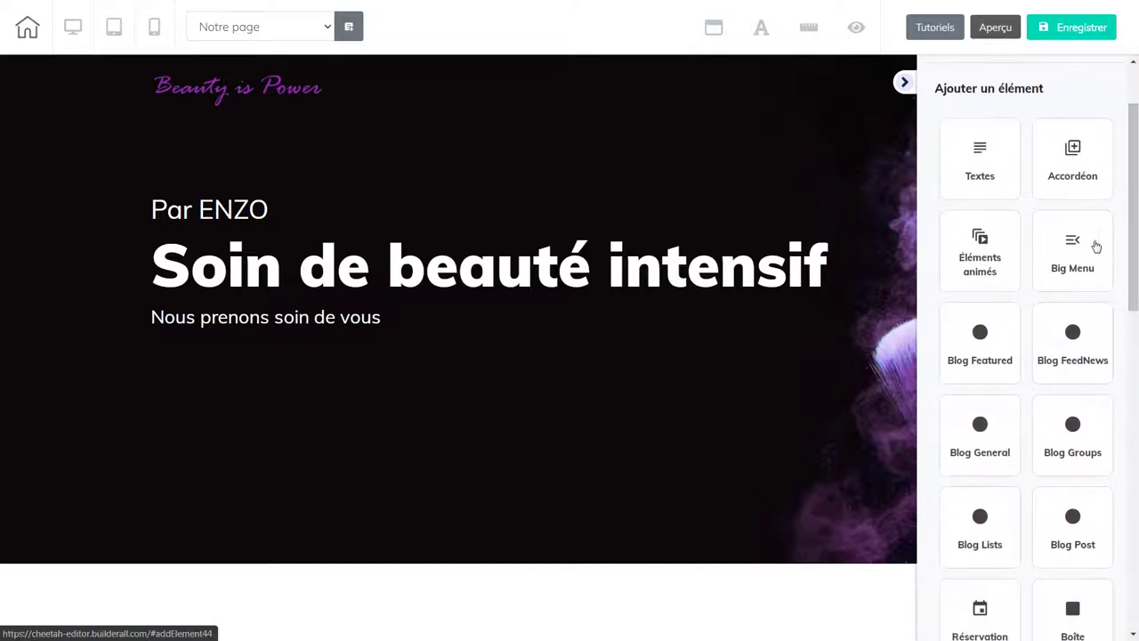
{"action": "left_click", "coordinate": [1097, 246]}
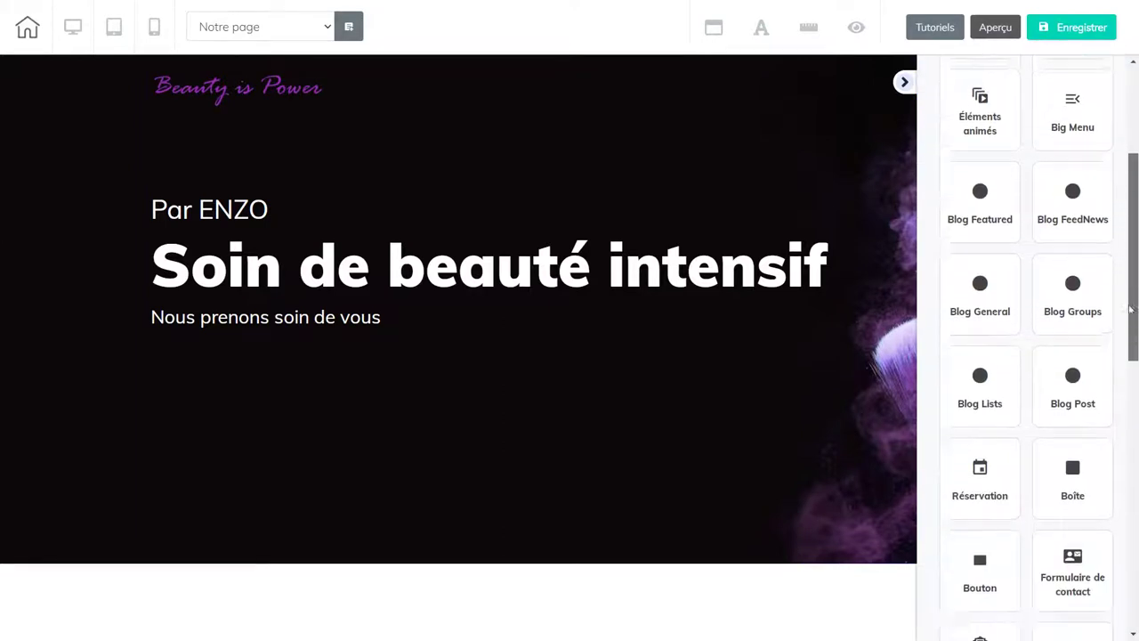
{"action": "left_click_drag", "start_coordinate": [1128, 333], "coordinate": [1102, 483]}
{"action": "left_click", "coordinate": [1068, 419]}
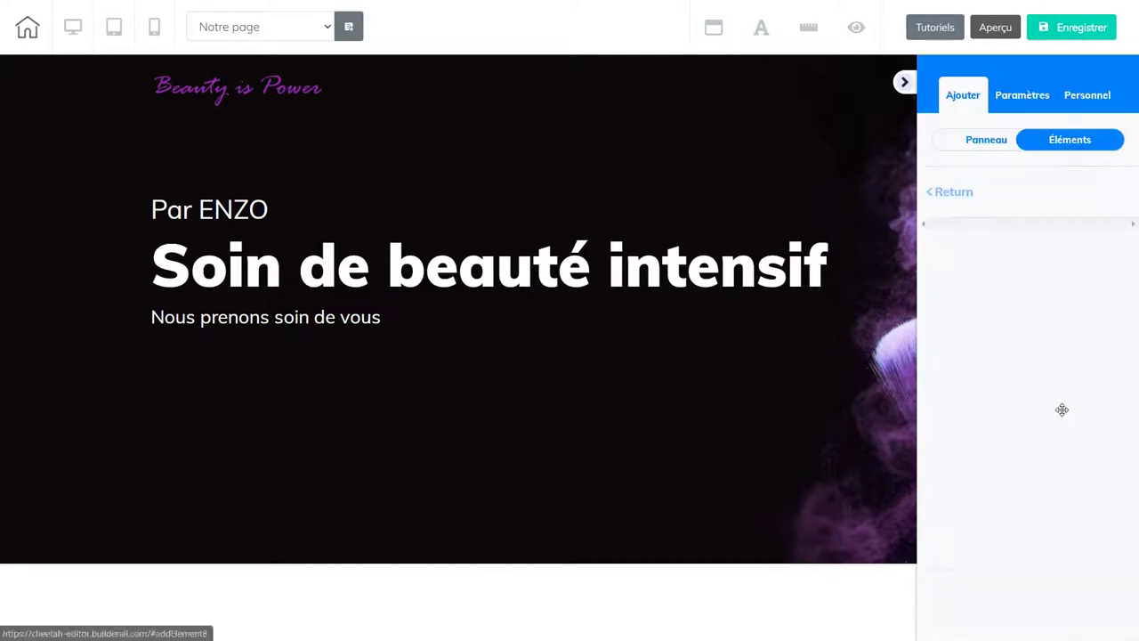
{"action": "scroll", "coordinate": [1095, 320], "scroll_direction": "down", "scroll_amount": 2}
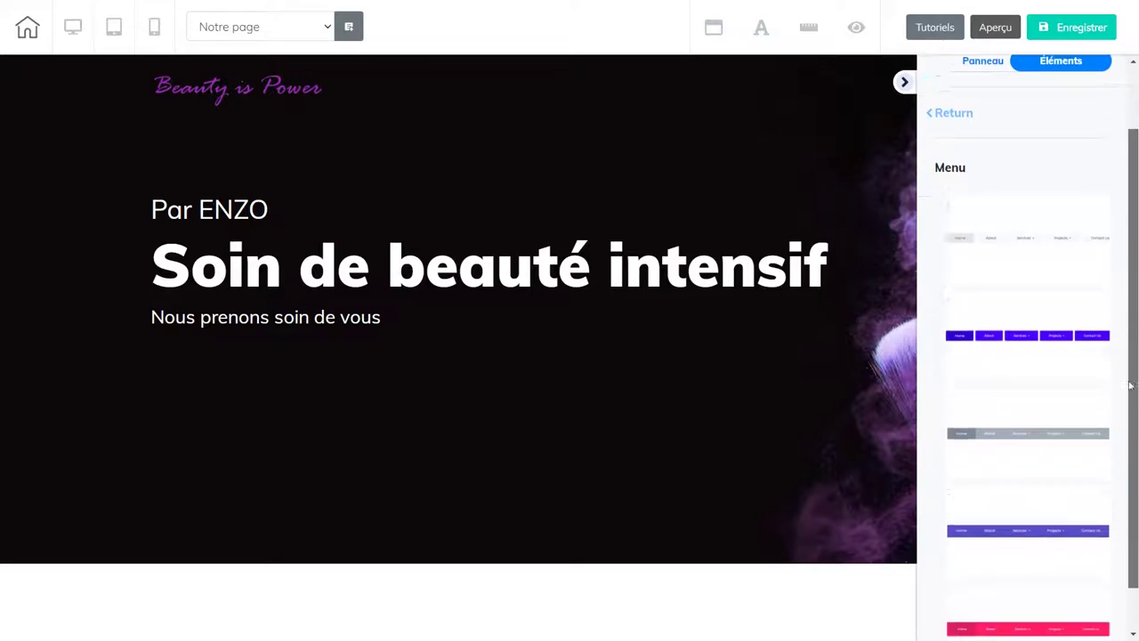
{"action": "left_click_drag", "start_coordinate": [1043, 191], "coordinate": [552, 114]}
Step: Place the menu beside the "Beauty is Power" logo, level with it, and hide the settings sidebar to check the layout
{"action": "left_click_drag", "start_coordinate": [682, 143], "coordinate": [676, 148]}
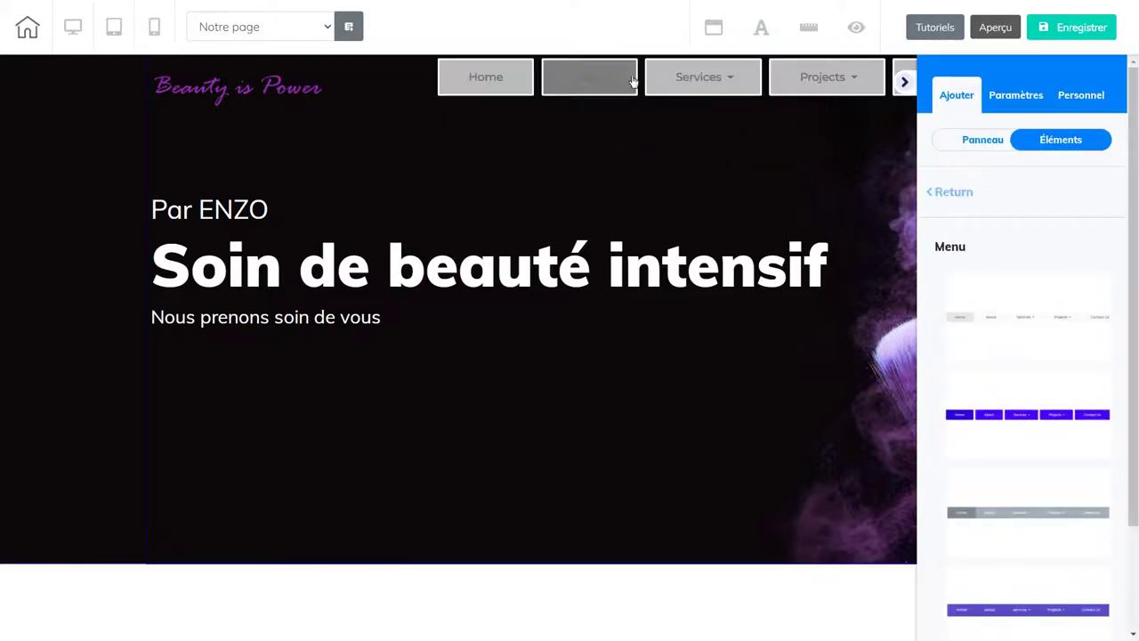
{"action": "left_click_drag", "start_coordinate": [594, 106], "coordinate": [573, 98]}
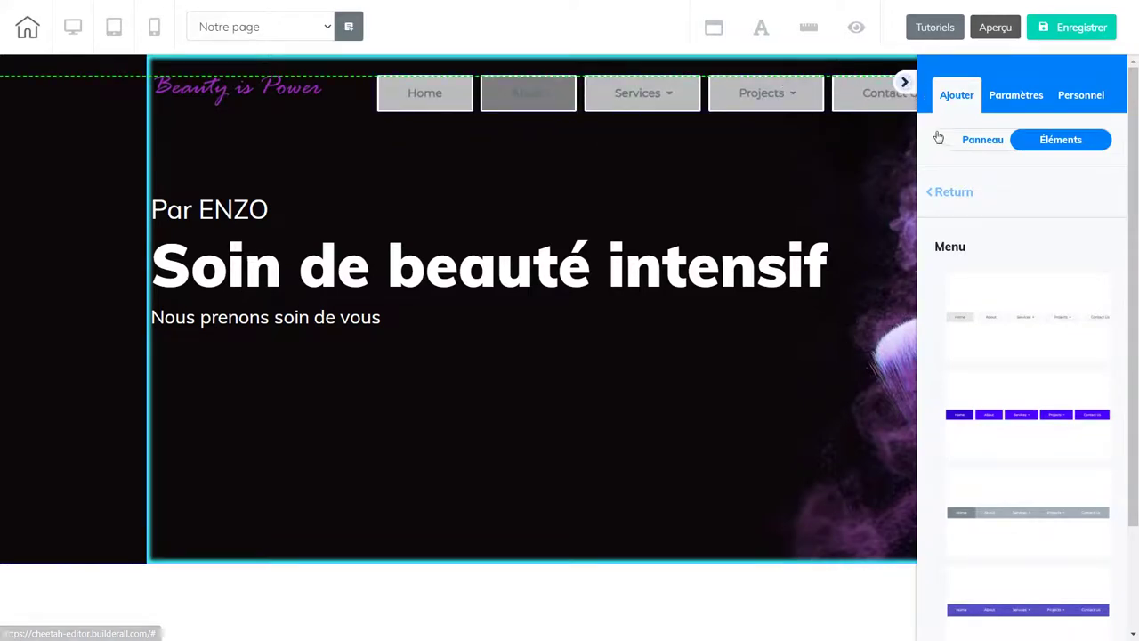
{"action": "left_click", "coordinate": [903, 81]}
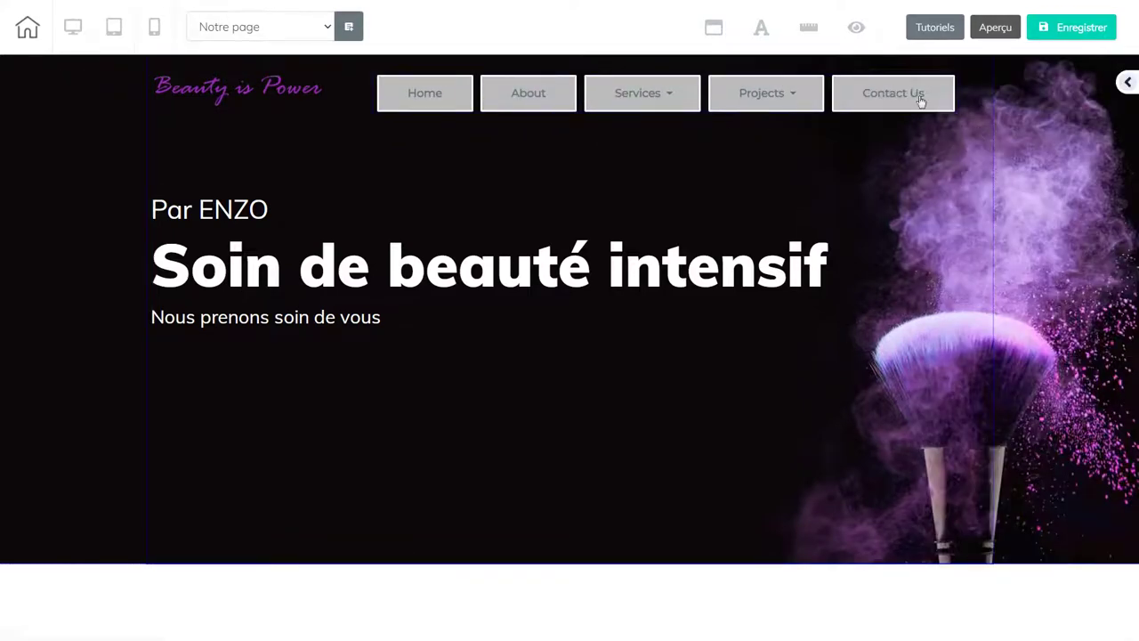
Step: Examine the menu's settings, including its general settings and general background colour
{"action": "left_click", "coordinate": [474, 92]}
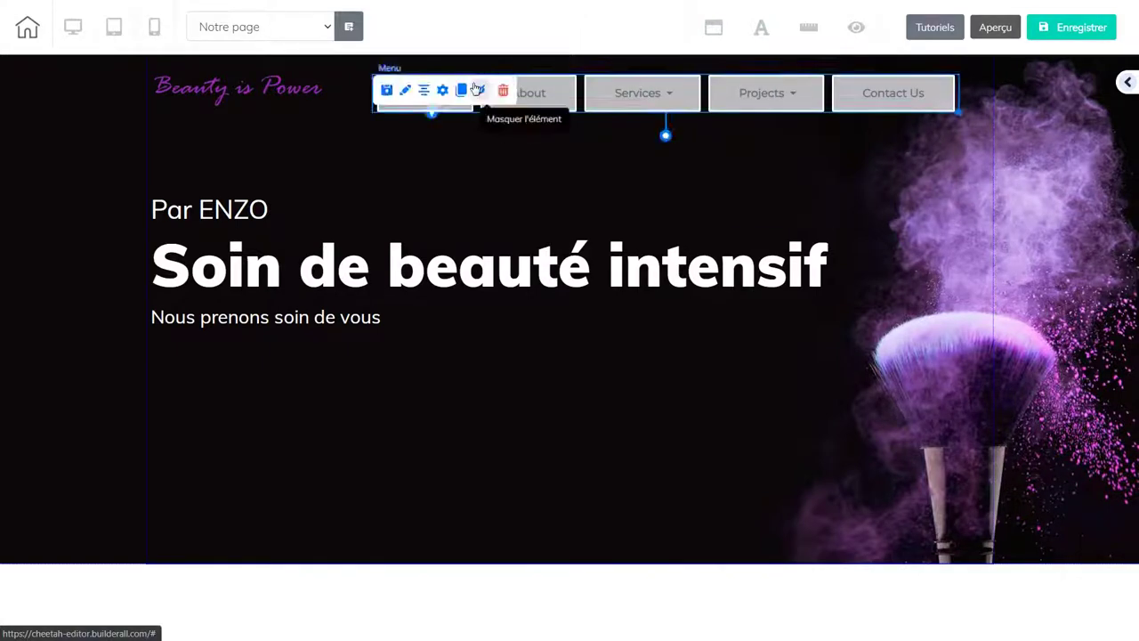
{"action": "left_click", "coordinate": [405, 90]}
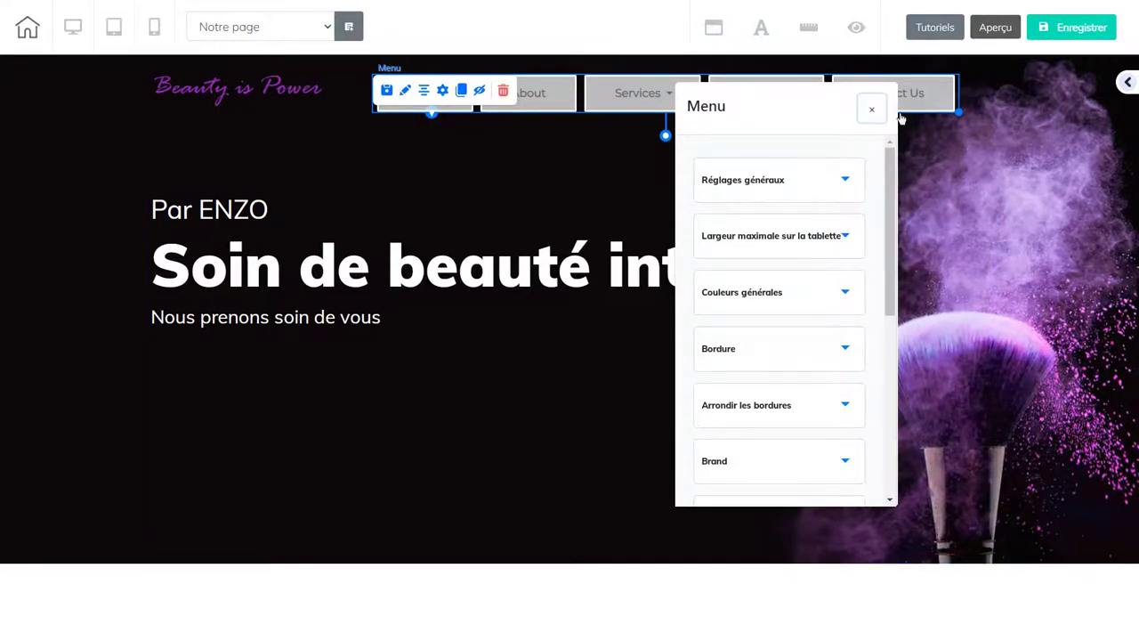
{"action": "left_click", "coordinate": [872, 114]}
{"action": "left_click", "coordinate": [1129, 84]}
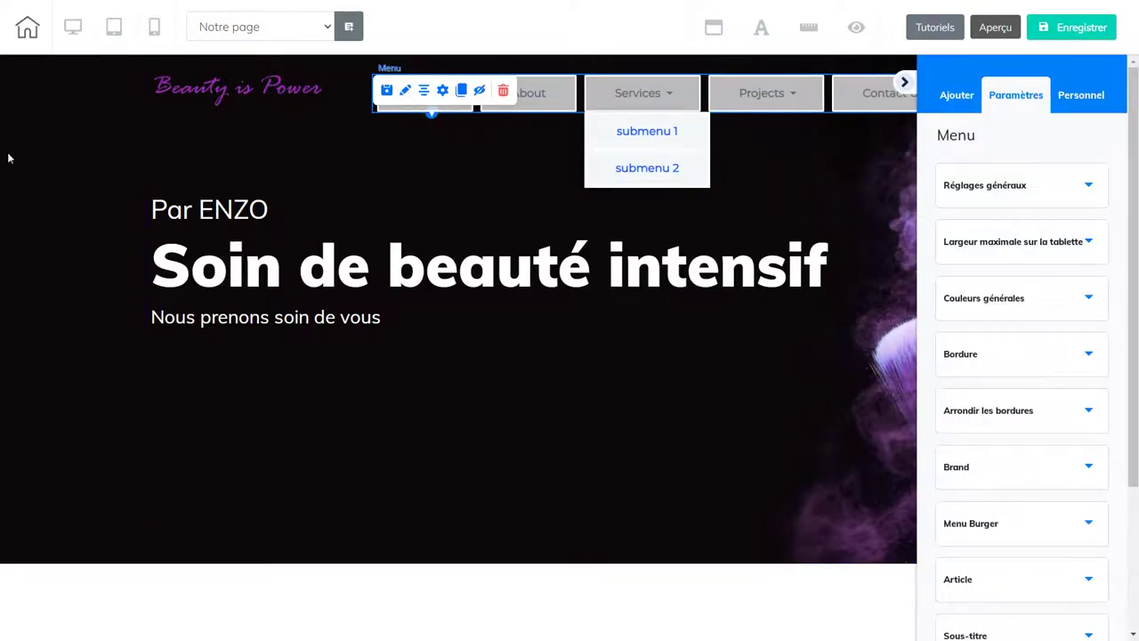
{"action": "left_click", "coordinate": [1097, 195]}
{"action": "left_click_drag", "start_coordinate": [1131, 198], "coordinate": [1135, 361]}
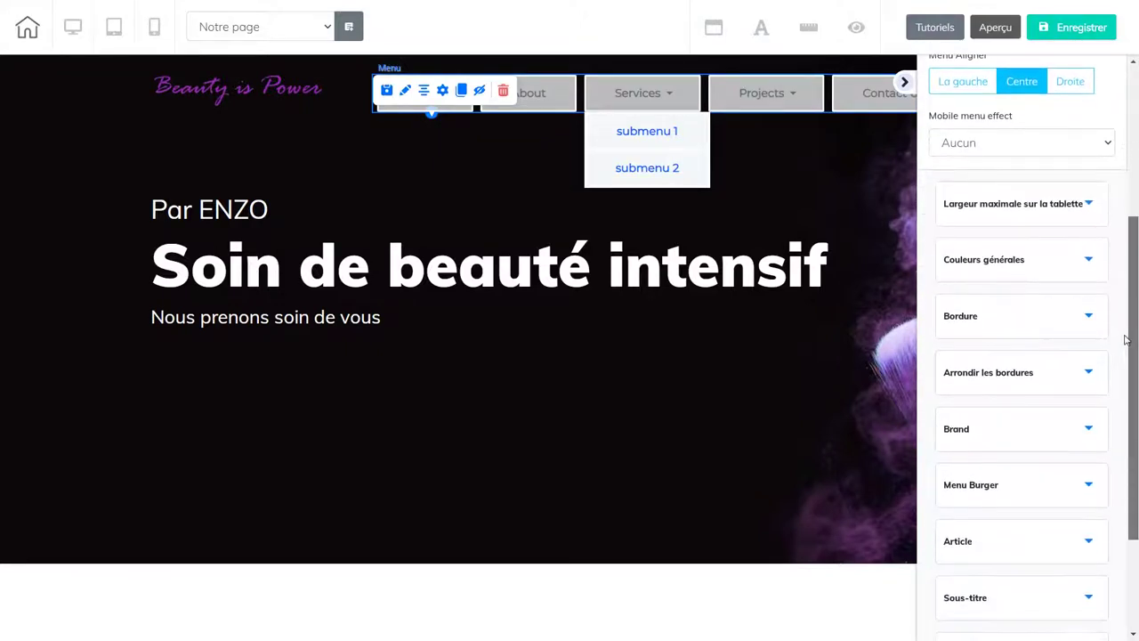
{"action": "left_click", "coordinate": [1092, 258]}
{"action": "left_click_drag", "start_coordinate": [1135, 244], "coordinate": [1136, 218]}
{"action": "scroll", "coordinate": [1136, 219], "scroll_direction": "up", "scroll_amount": 1}
{"action": "left_click", "coordinate": [958, 280]}
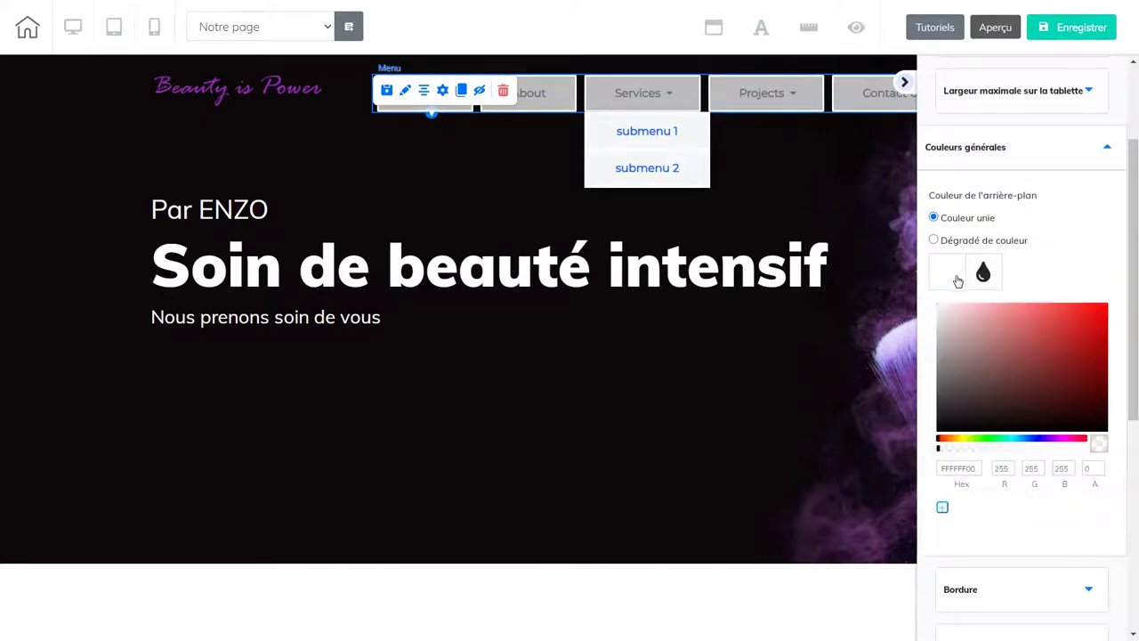
{"action": "left_click", "coordinate": [943, 276]}
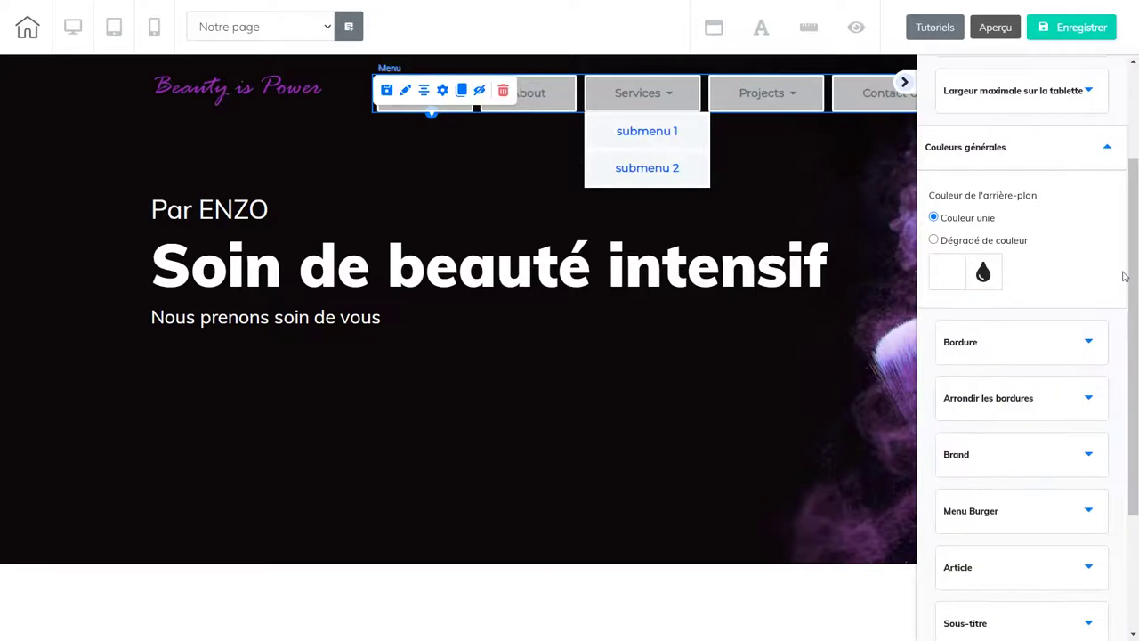
Step: Make the background colour of the menu's items fully transparent with an alpha of 0
{"action": "scroll", "coordinate": [1125, 347], "scroll_direction": "down", "scroll_amount": 2}
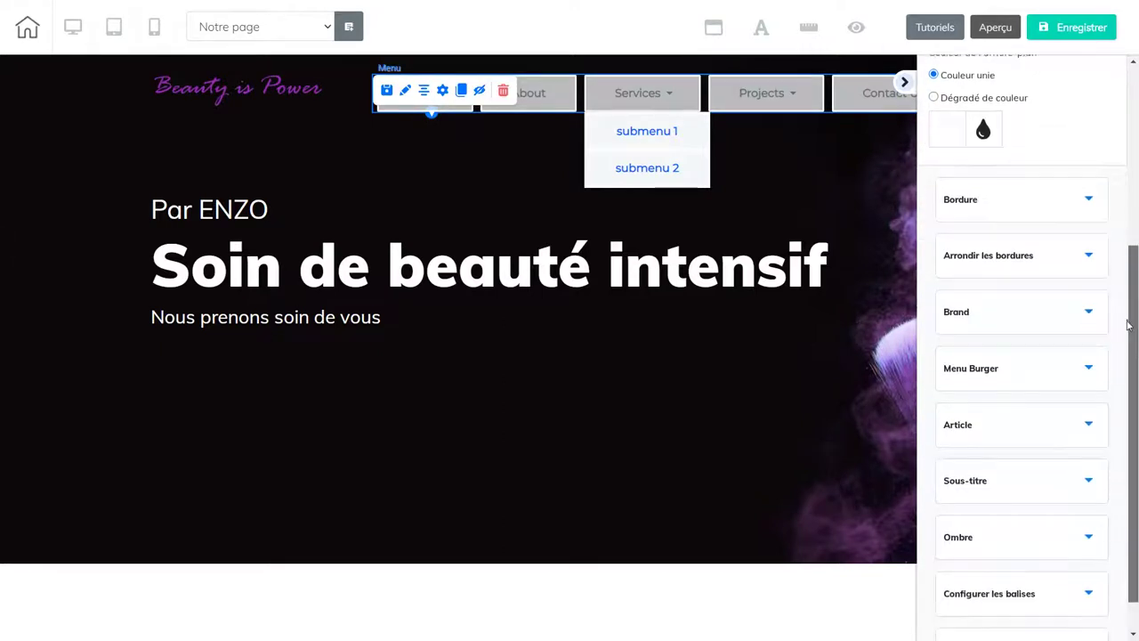
{"action": "left_click", "coordinate": [1087, 383]}
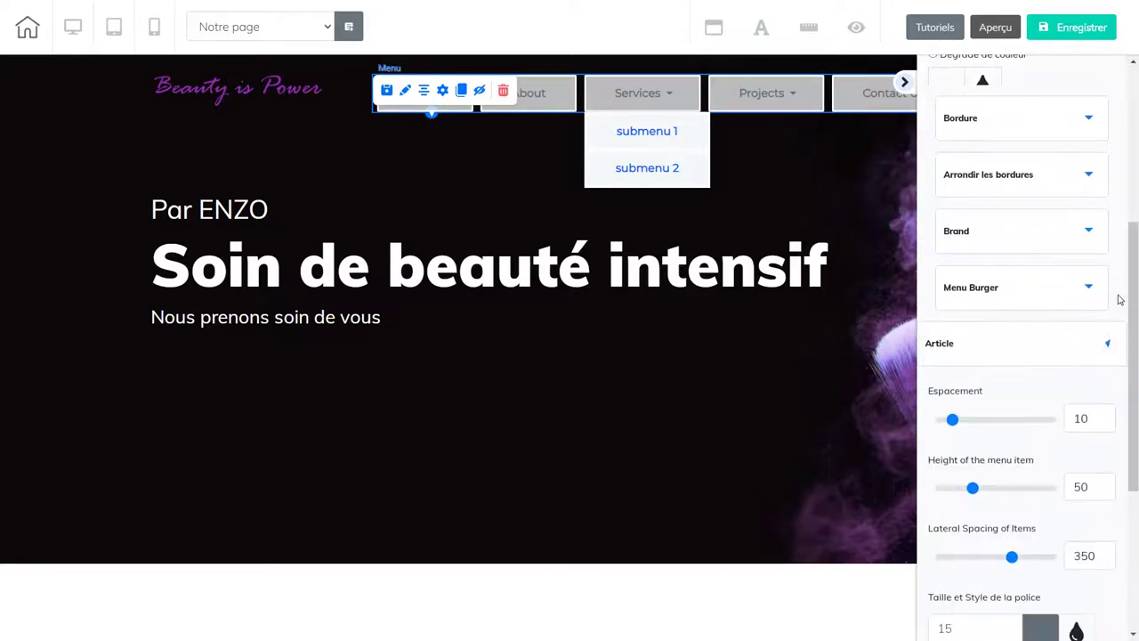
{"action": "left_click_drag", "start_coordinate": [1129, 272], "coordinate": [1133, 463]}
{"action": "left_click", "coordinate": [942, 258]}
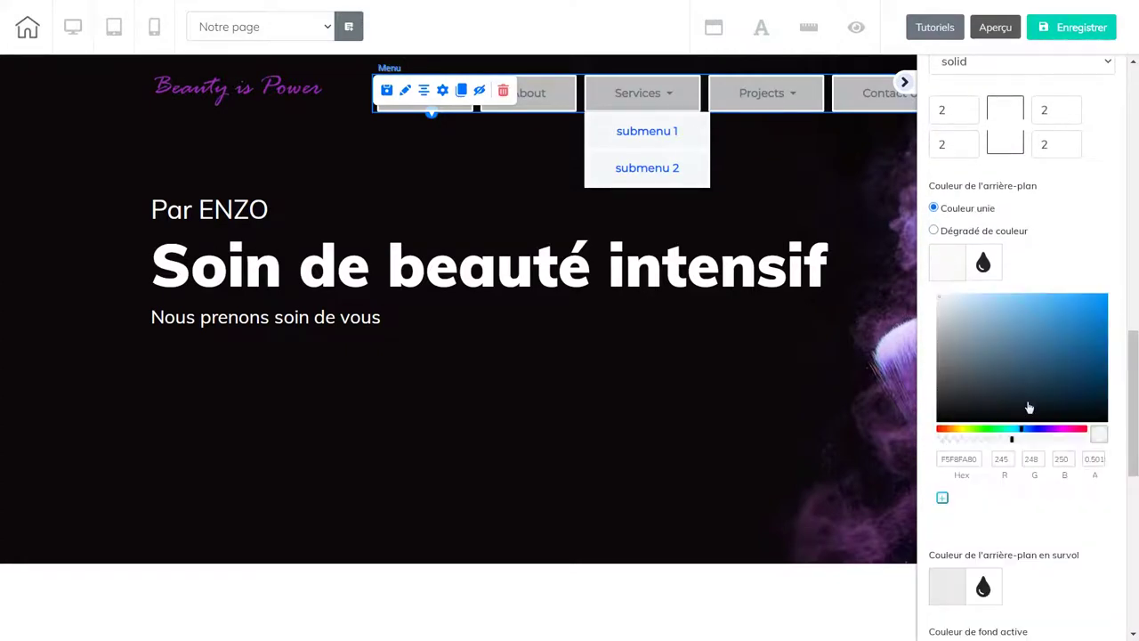
{"action": "left_click_drag", "start_coordinate": [1013, 442], "coordinate": [935, 438]}
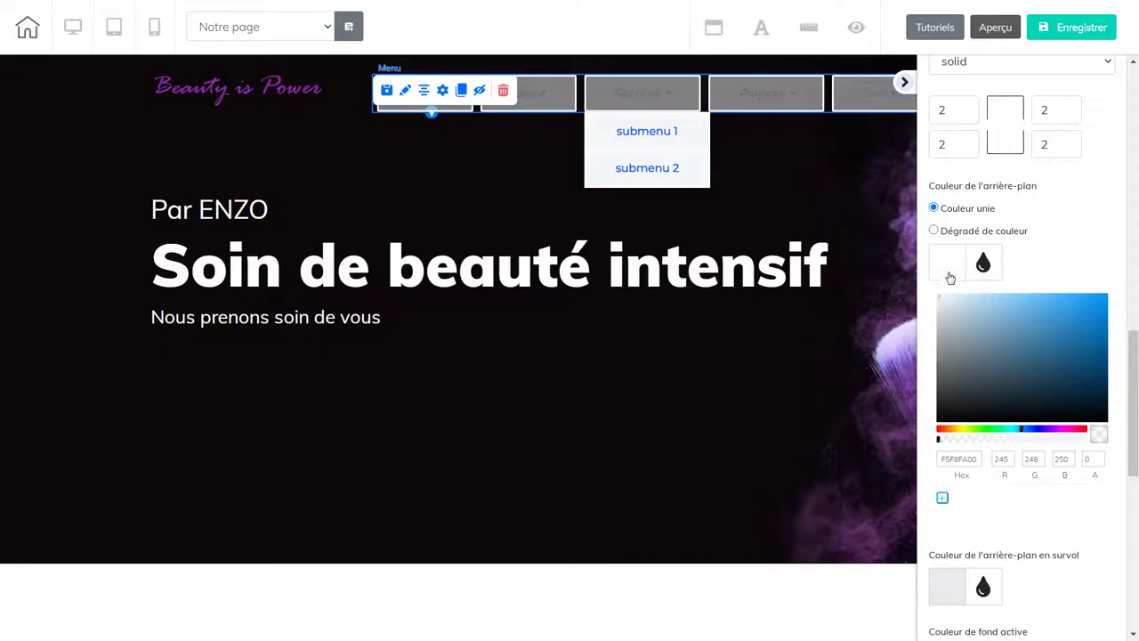
Step: Make the hover background colour of the menu's items fully transparent with an alpha of 0
{"action": "left_click", "coordinate": [950, 278]}
{"action": "left_click", "coordinate": [949, 425]}
{"action": "left_click", "coordinate": [942, 348]}
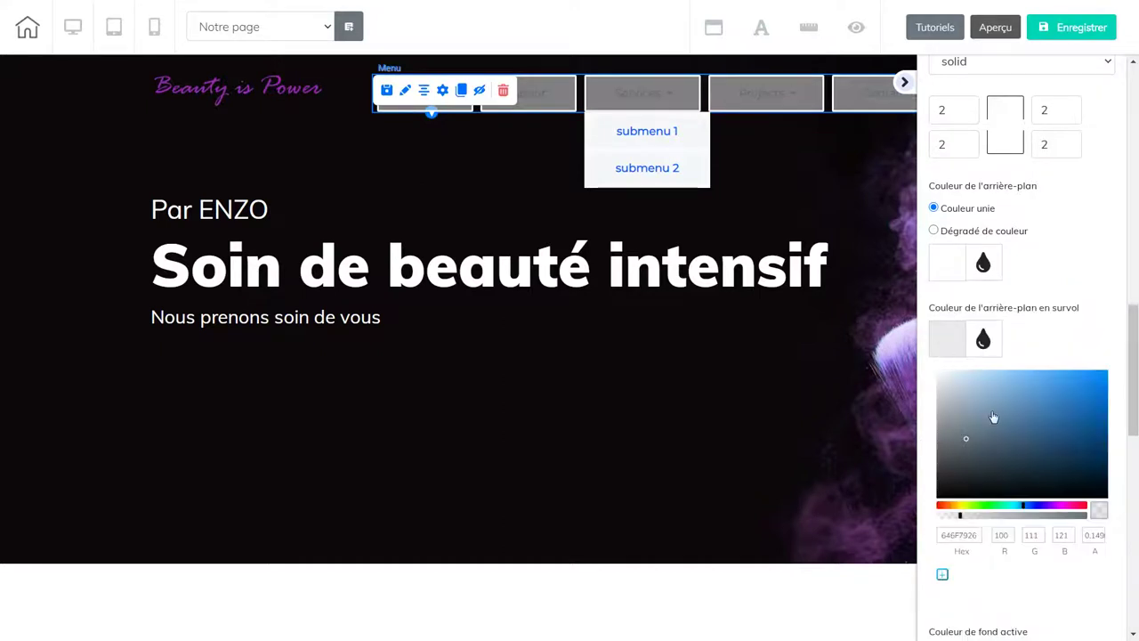
{"action": "left_click_drag", "start_coordinate": [961, 521], "coordinate": [929, 519]}
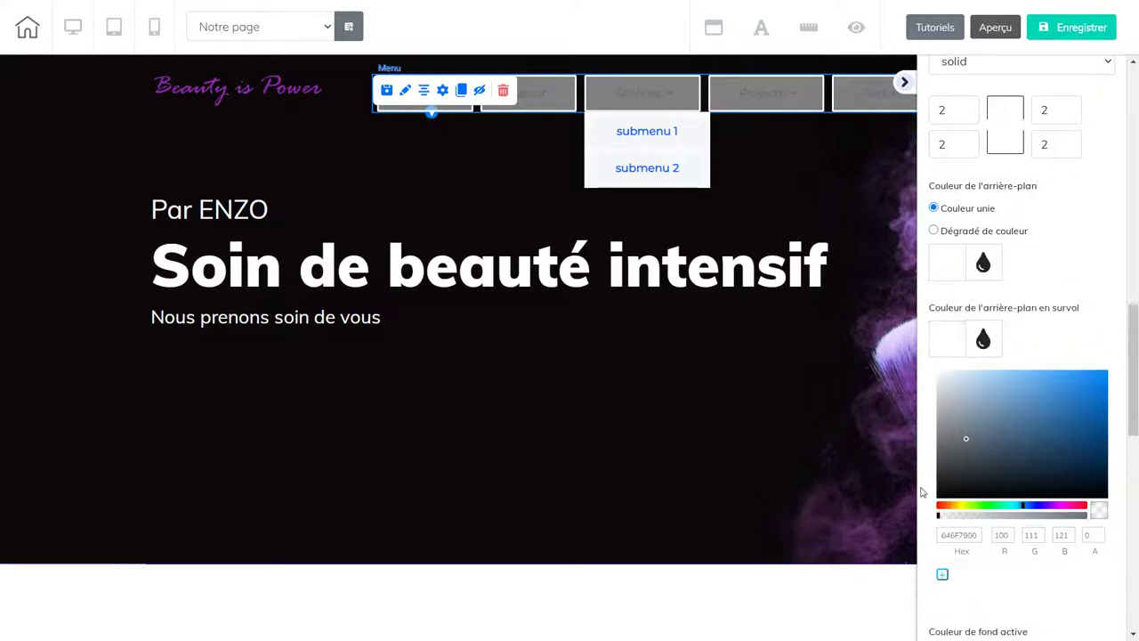
{"action": "left_click", "coordinate": [940, 338]}
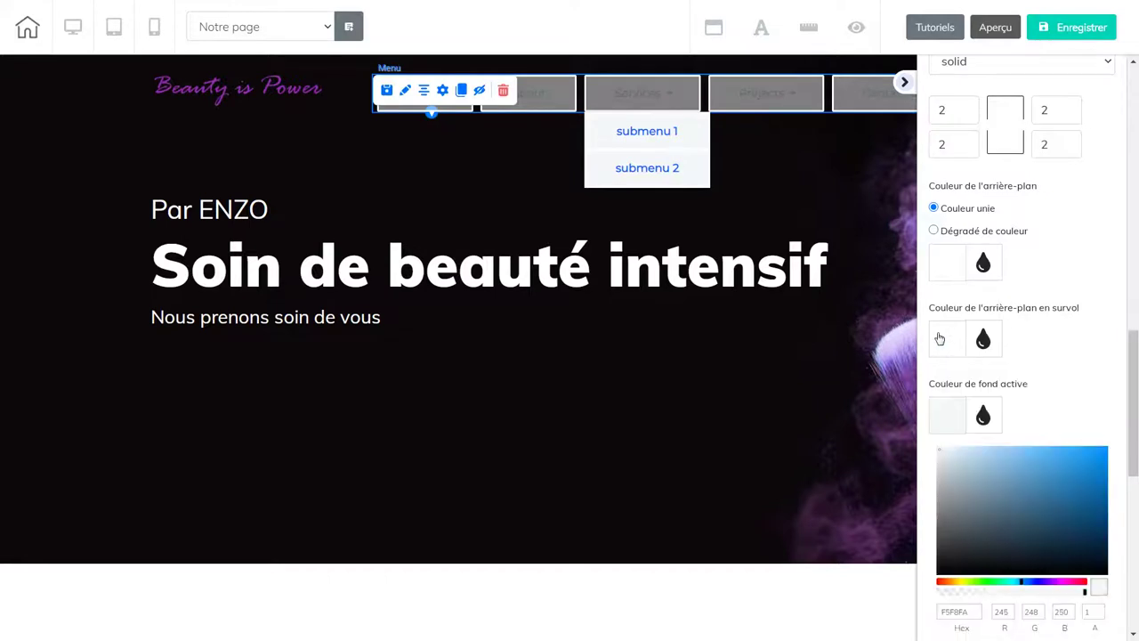
Step: Make the active background colour of the menu's items fully transparent with an alpha of 0
{"action": "left_click", "coordinate": [954, 417]}
{"action": "left_click", "coordinate": [938, 412]}
{"action": "left_click_drag", "start_coordinate": [1068, 594], "coordinate": [904, 592]}
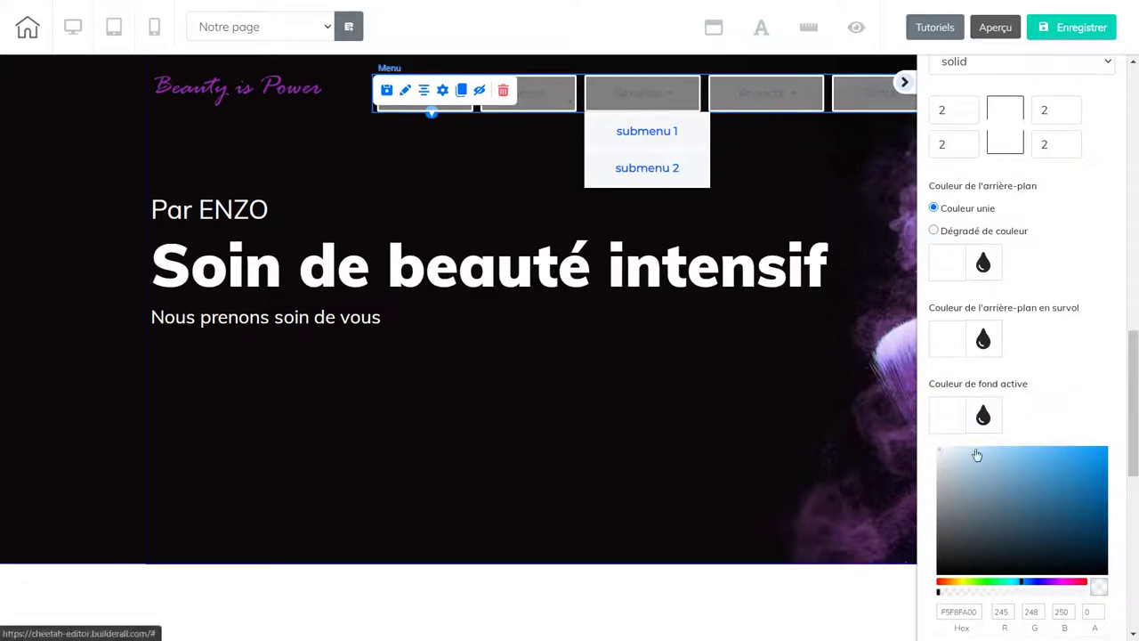
{"action": "left_click", "coordinate": [845, 115]}
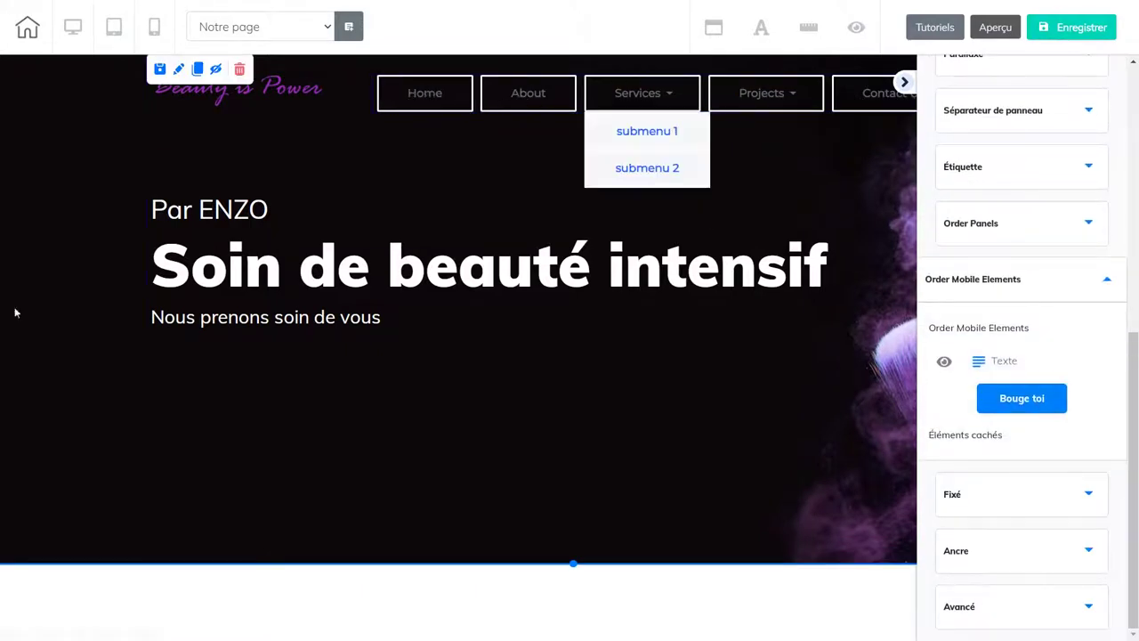
{"action": "left_click_drag", "start_coordinate": [1123, 418], "coordinate": [1124, 476]}
{"action": "left_click_drag", "start_coordinate": [1127, 436], "coordinate": [1, 365]}
{"action": "scroll", "coordinate": [991, 394], "scroll_direction": "up", "scroll_amount": 1}
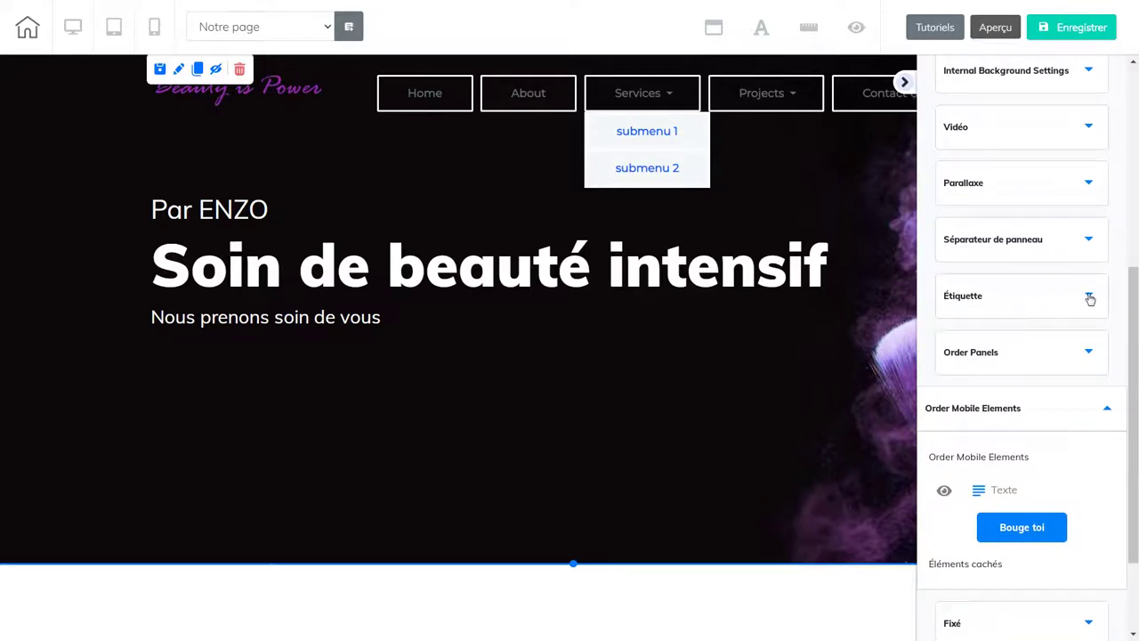
{"action": "left_click_drag", "start_coordinate": [1125, 309], "coordinate": [1137, 105]}
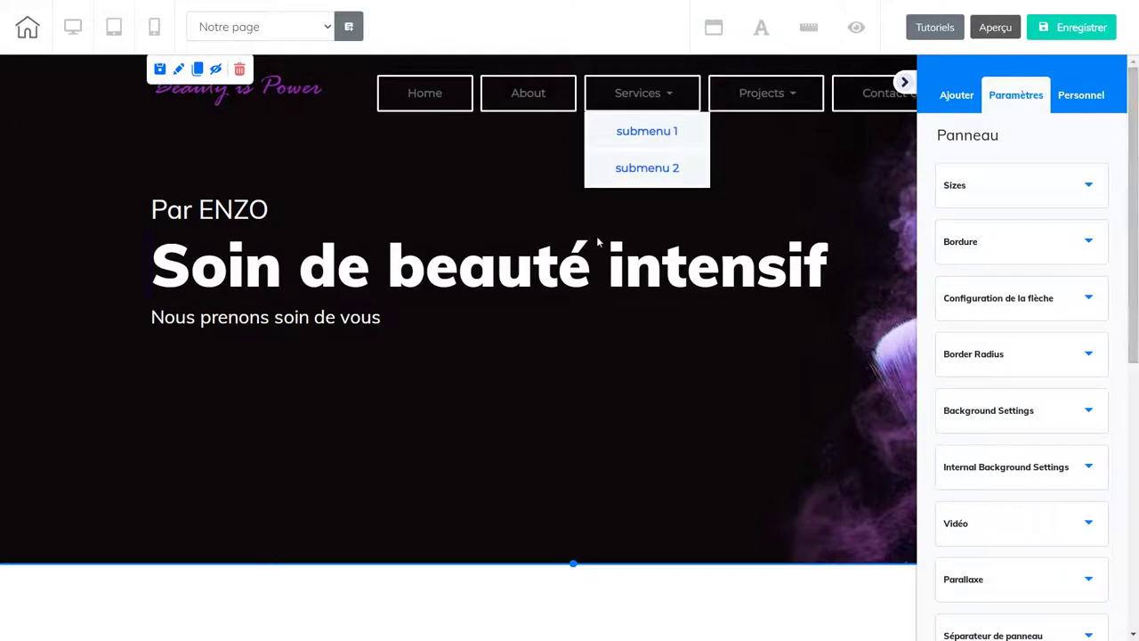
Step: Set the font colour of the menu's items to white (FFFFFF)
{"action": "left_click", "coordinate": [518, 93]}
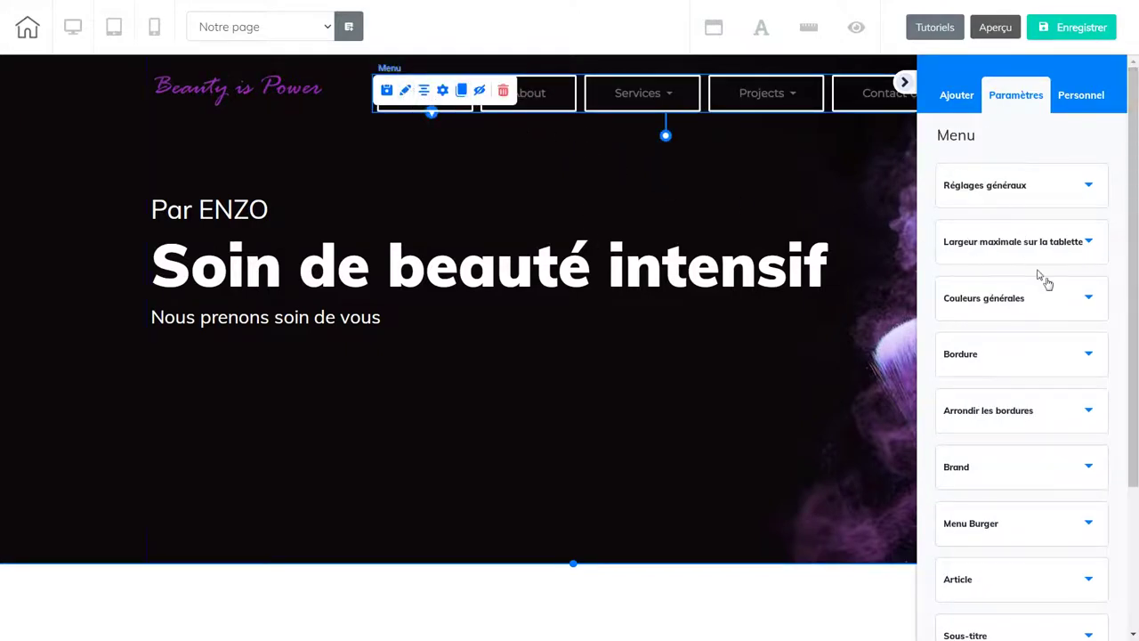
{"action": "left_click_drag", "start_coordinate": [1136, 267], "coordinate": [1135, 420]}
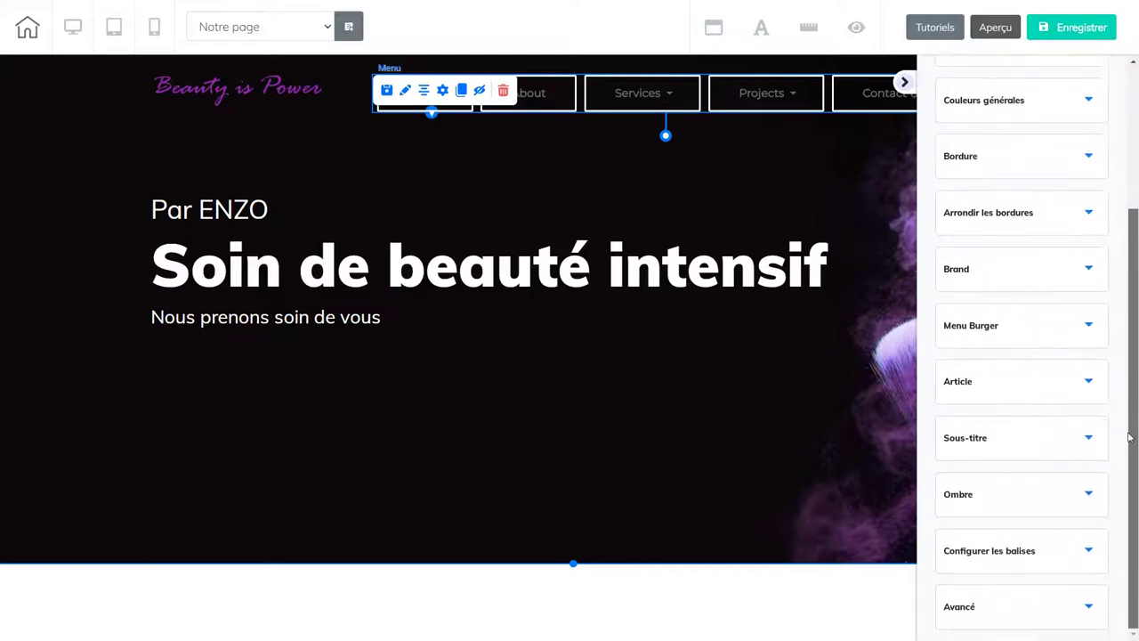
{"action": "left_click", "coordinate": [1075, 394]}
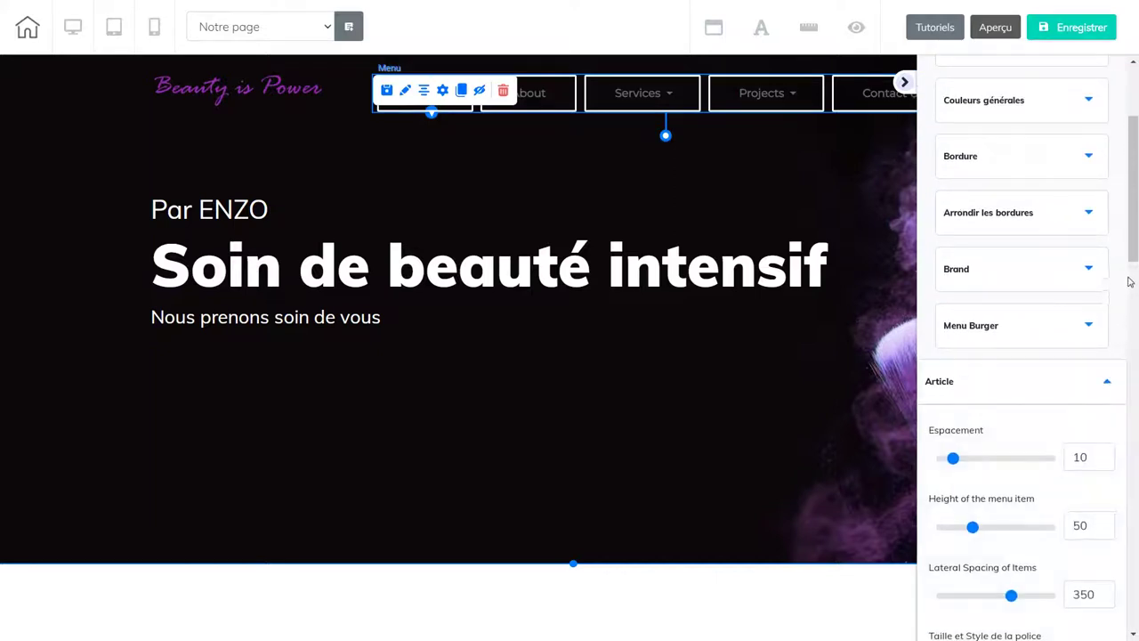
{"action": "scroll", "coordinate": [1136, 285], "scroll_direction": "down", "scroll_amount": 2}
{"action": "scroll", "coordinate": [1135, 285], "scroll_direction": "down", "scroll_amount": 3}
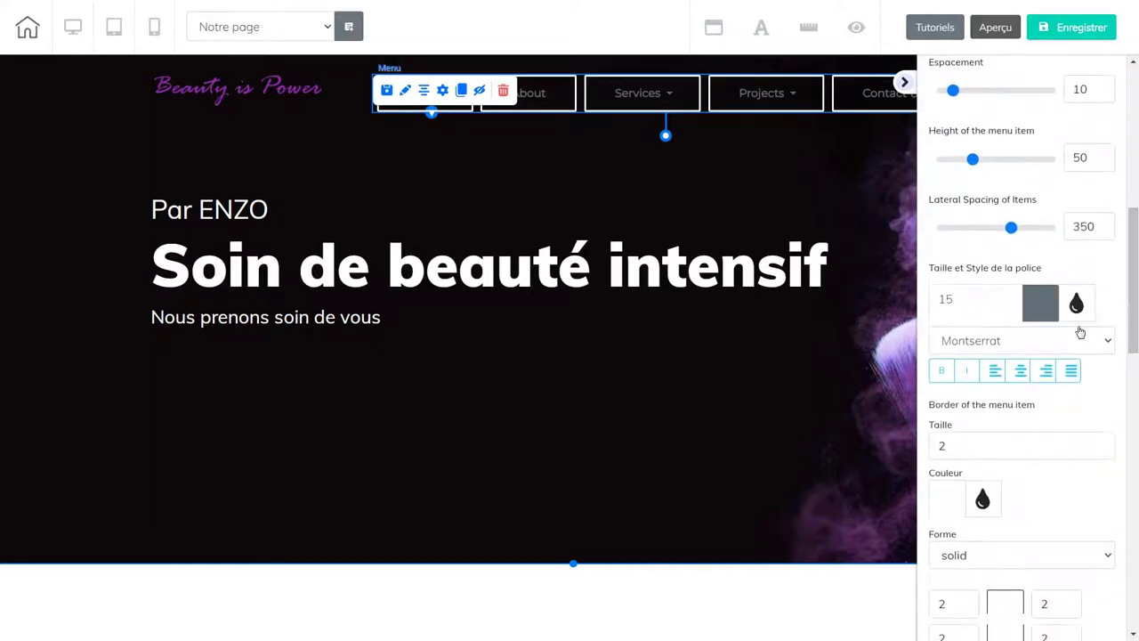
{"action": "left_click", "coordinate": [1048, 308]}
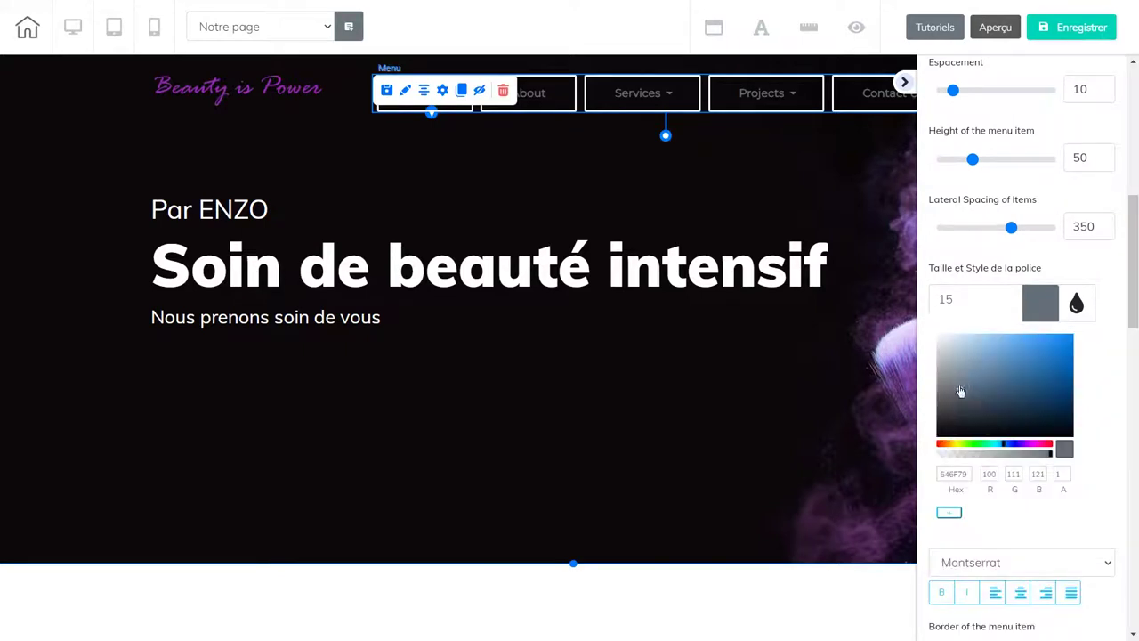
{"action": "left_click", "coordinate": [939, 336]}
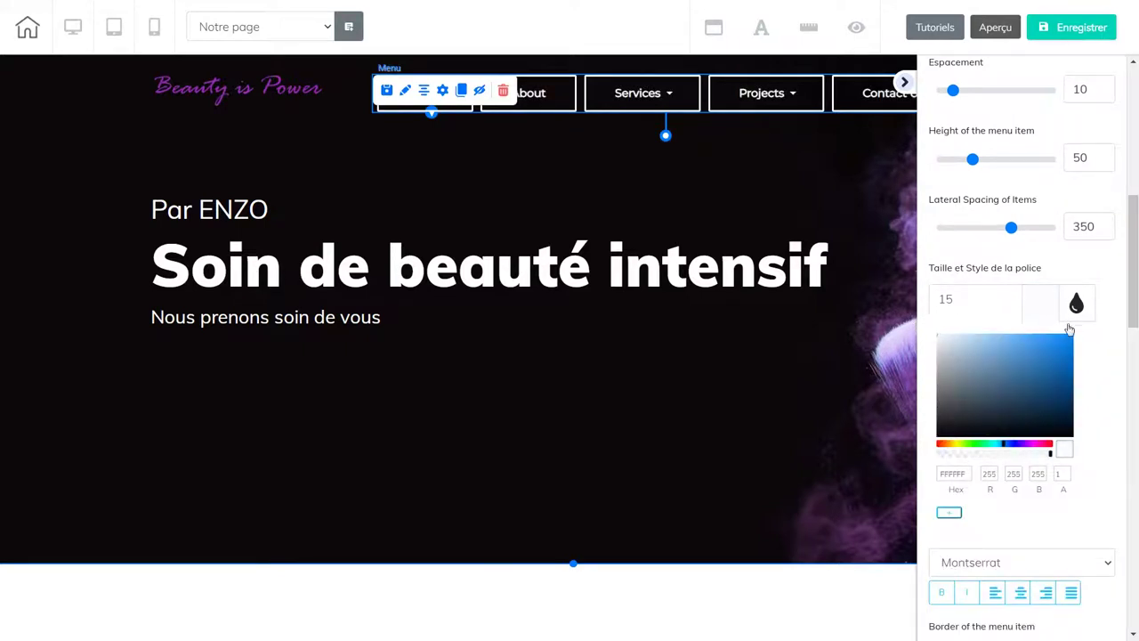
Step: Expand the Projects submenu, and set the menu's overall border style to none
{"action": "left_click", "coordinate": [762, 92]}
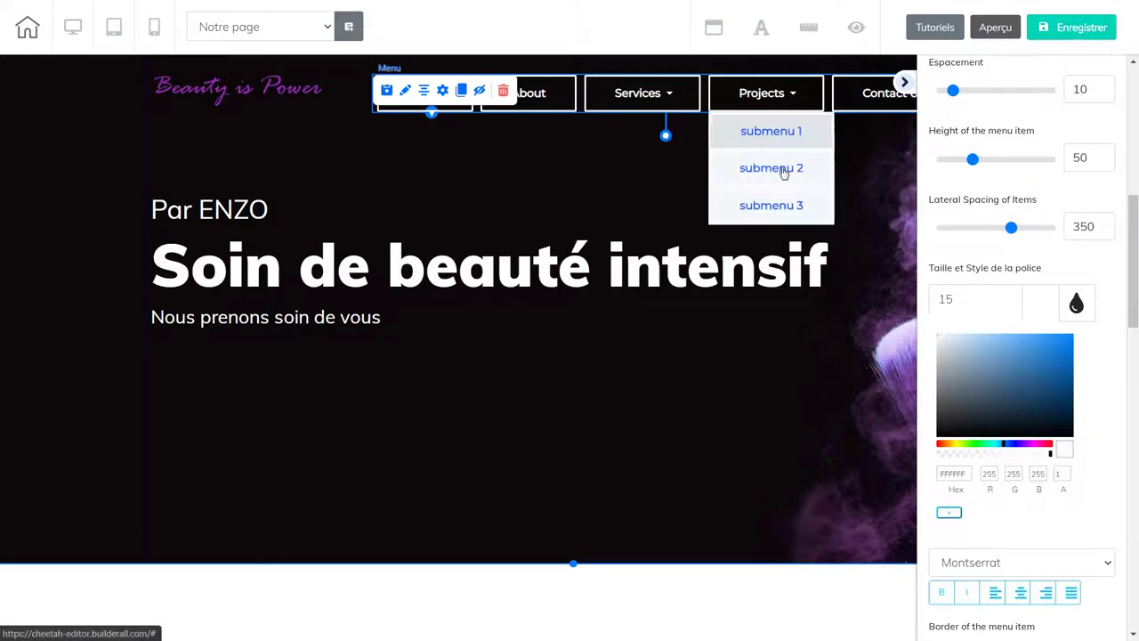
{"action": "left_click_drag", "start_coordinate": [1134, 320], "coordinate": [1133, 233]}
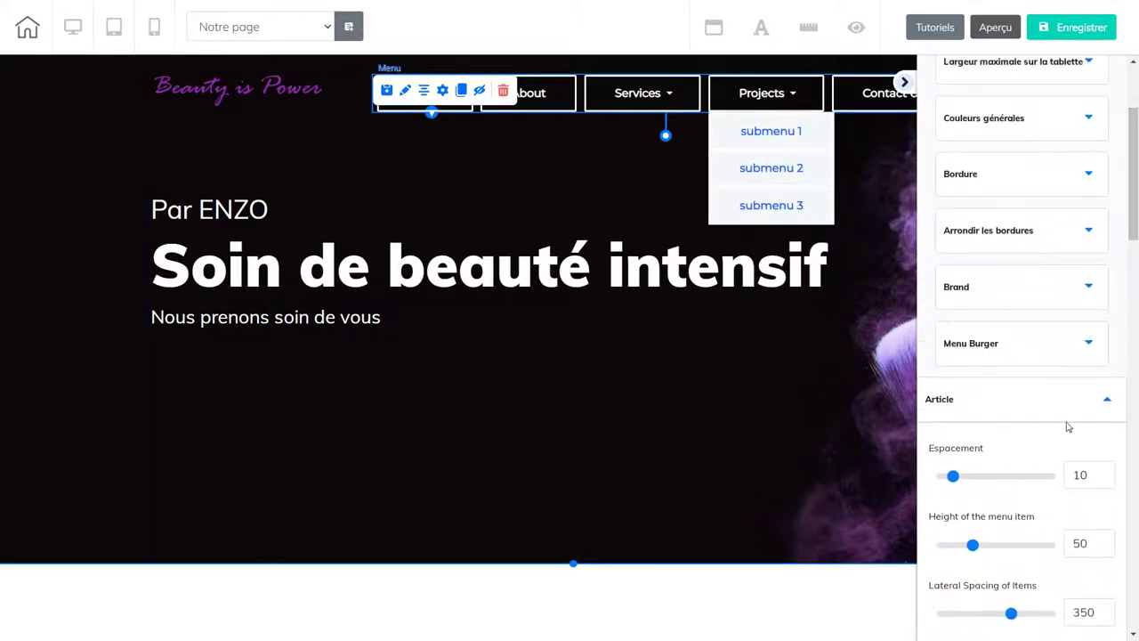
{"action": "left_click", "coordinate": [1108, 403]}
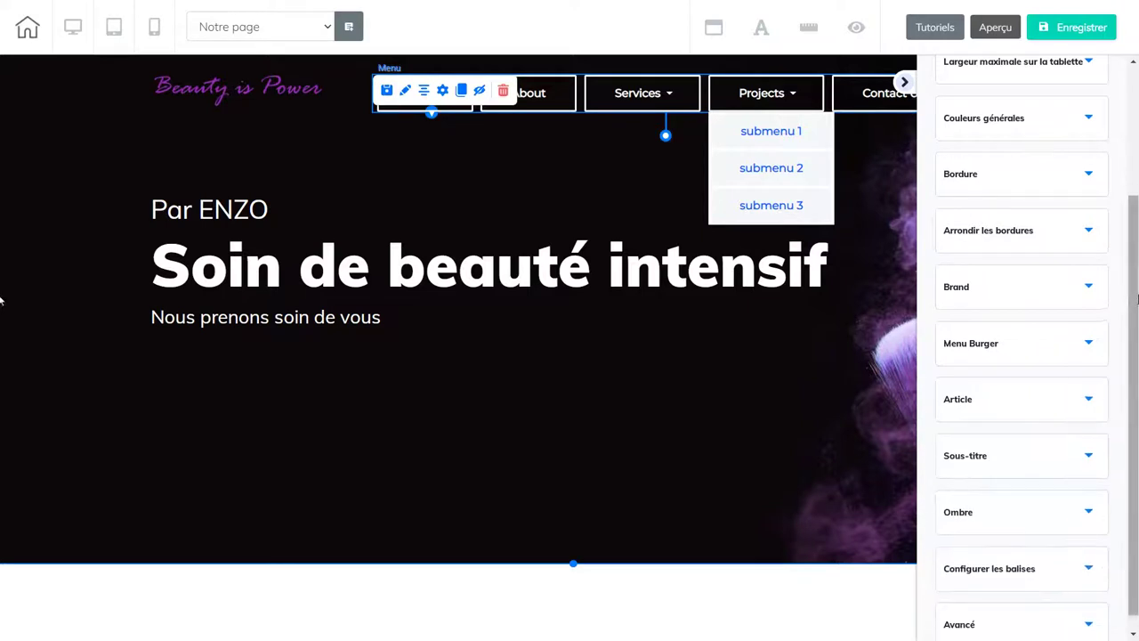
{"action": "left_click", "coordinate": [1088, 176]}
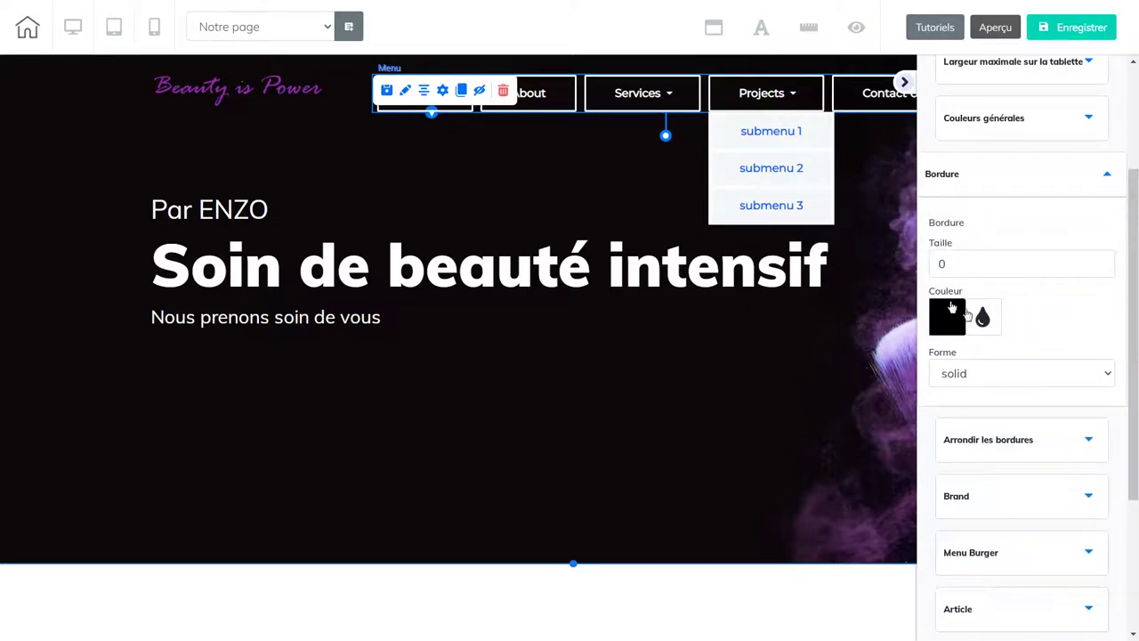
{"action": "left_click", "coordinate": [1106, 379]}
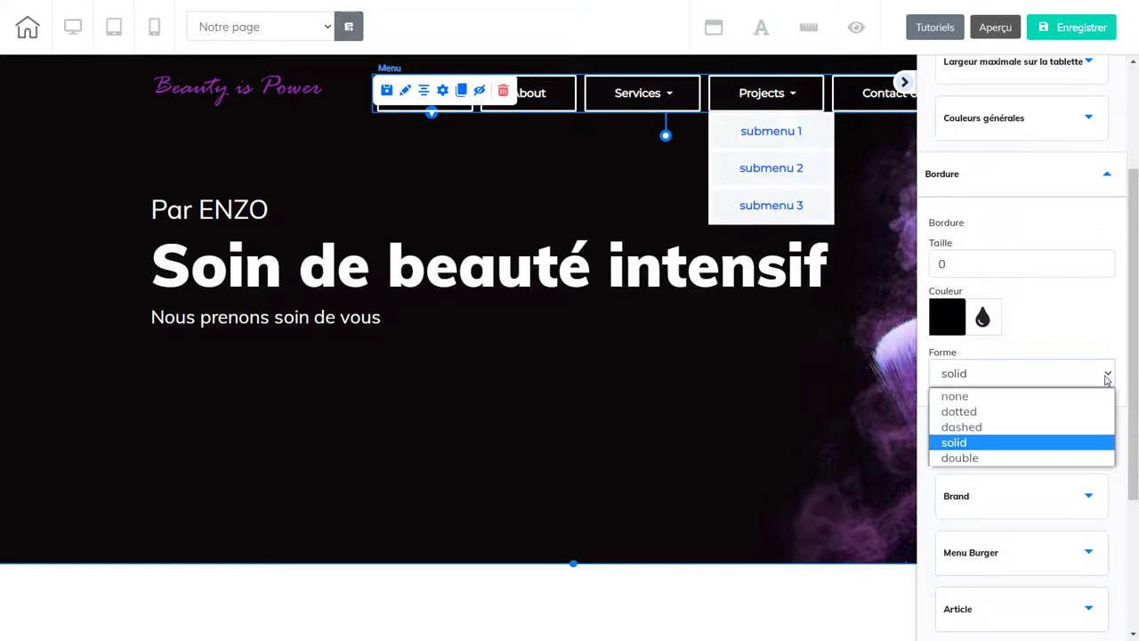
{"action": "left_click", "coordinate": [1053, 395]}
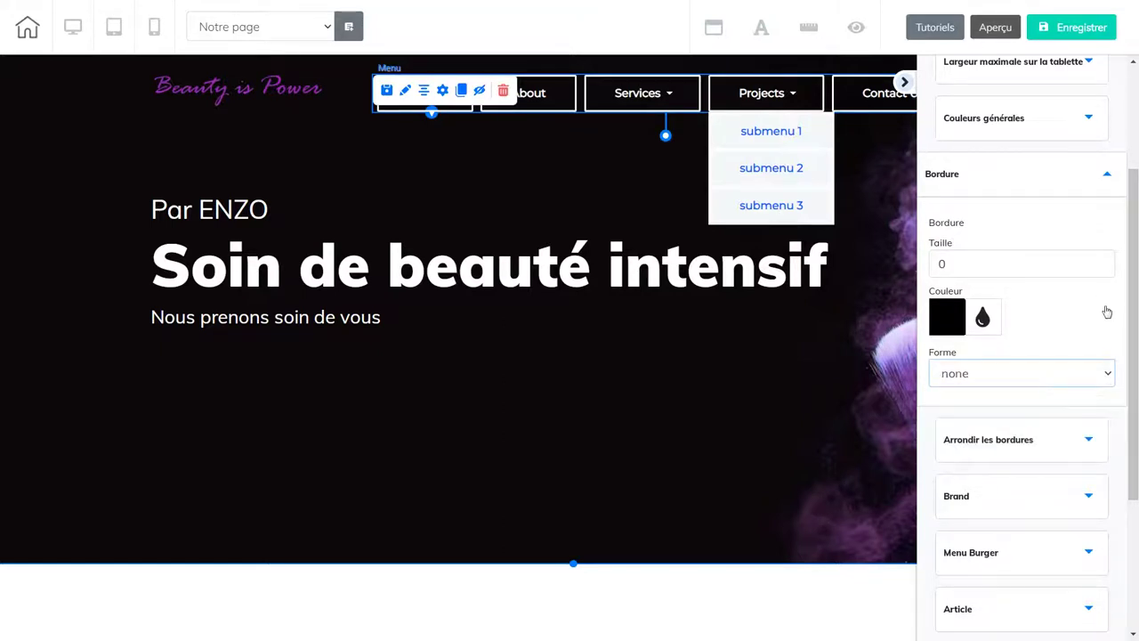
{"action": "left_click", "coordinate": [1107, 175]}
Step: Set the border of the menu's items to size 1 and its style to none
{"action": "scroll", "coordinate": [1104, 267], "scroll_direction": "down", "scroll_amount": 1}
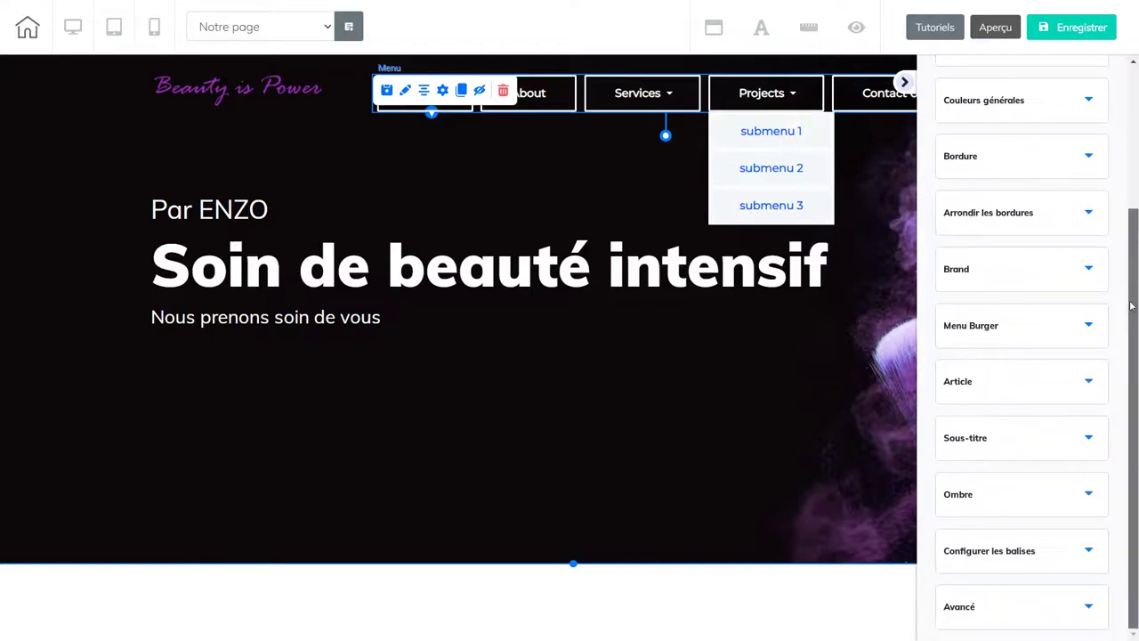
{"action": "left_click", "coordinate": [1046, 395]}
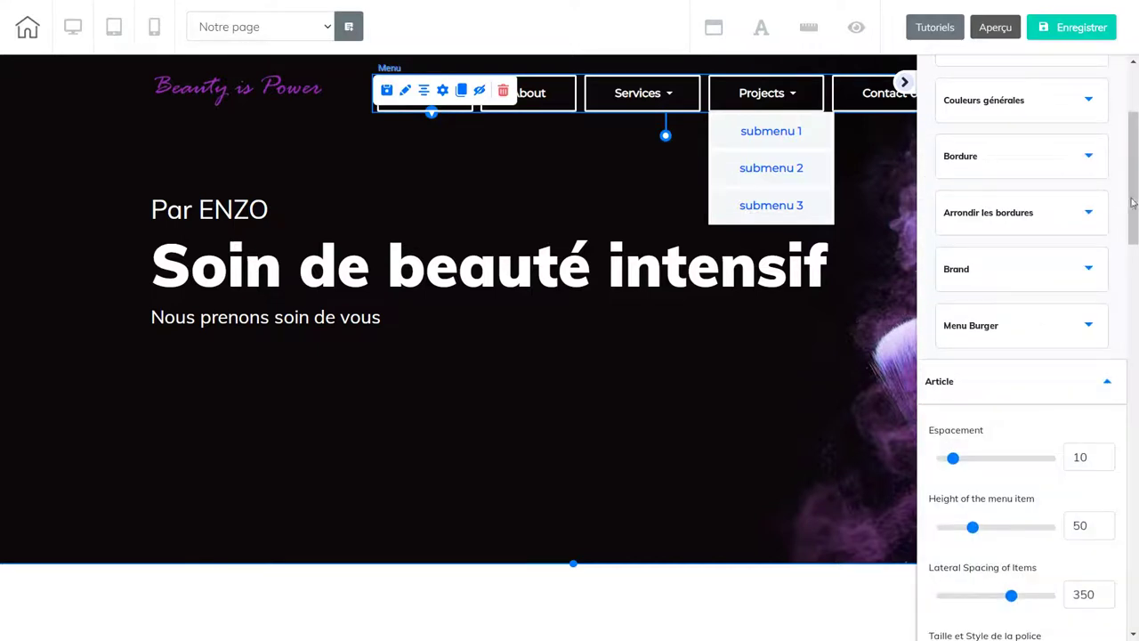
{"action": "left_click_drag", "start_coordinate": [1135, 205], "coordinate": [1118, 405]}
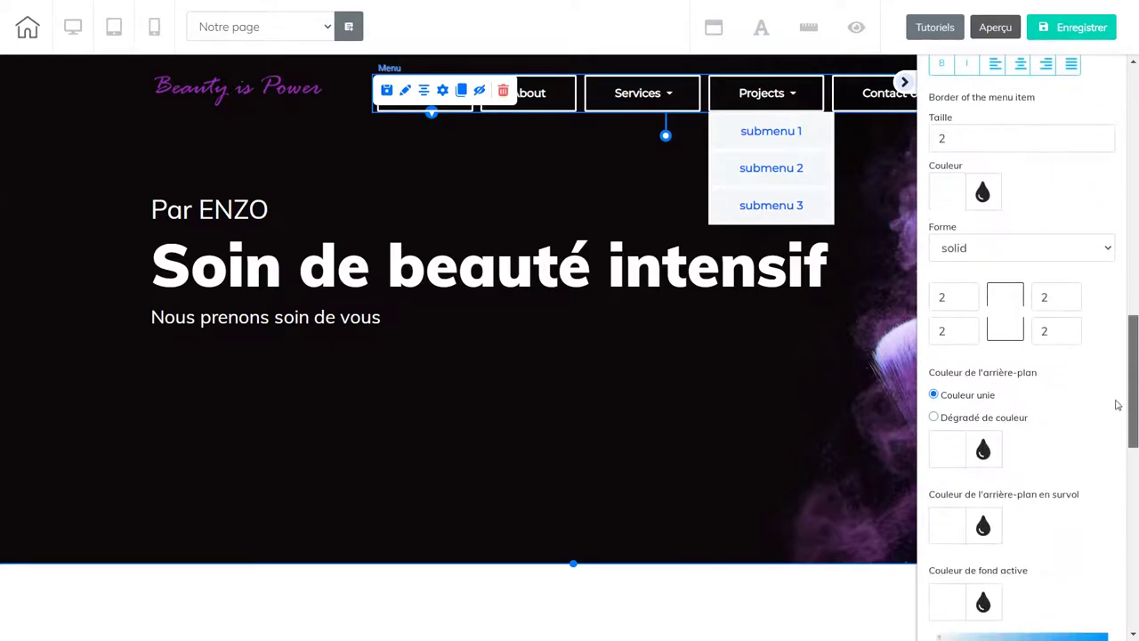
{"action": "left_click", "coordinate": [1106, 143]}
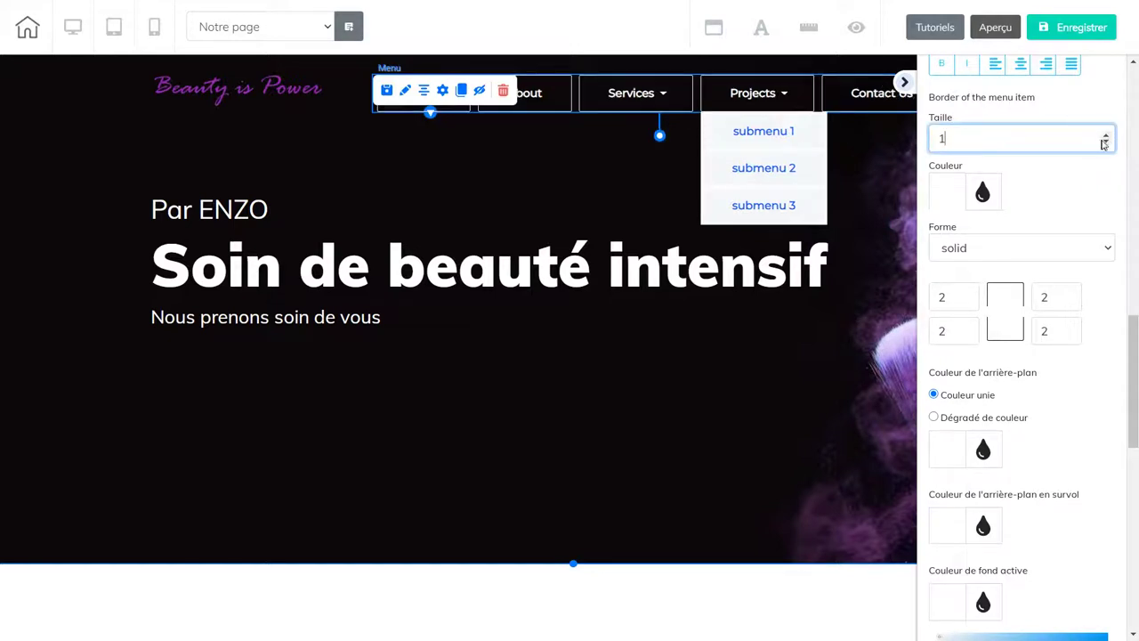
{"action": "left_click", "coordinate": [1106, 248]}
{"action": "left_click", "coordinate": [1047, 273]}
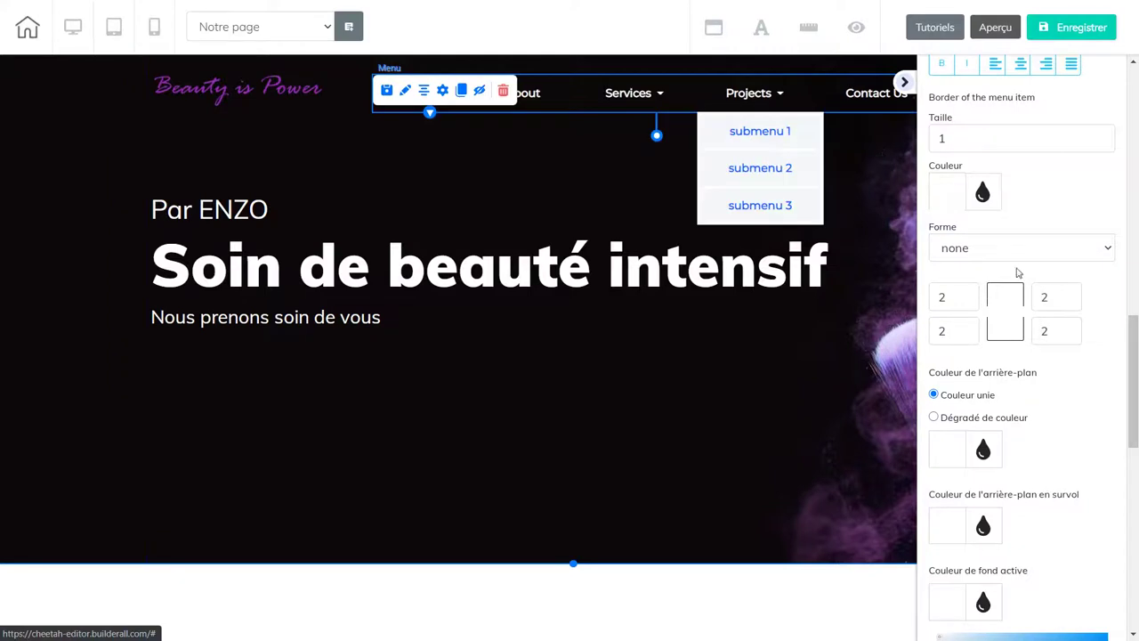
Step: Reduce the spacing of the menu's items to 0 and their lateral spacing to 185, and hide the settings
{"action": "left_click_drag", "start_coordinate": [1131, 394], "coordinate": [1132, 226]}
{"action": "left_click_drag", "start_coordinate": [952, 302], "coordinate": [944, 303]}
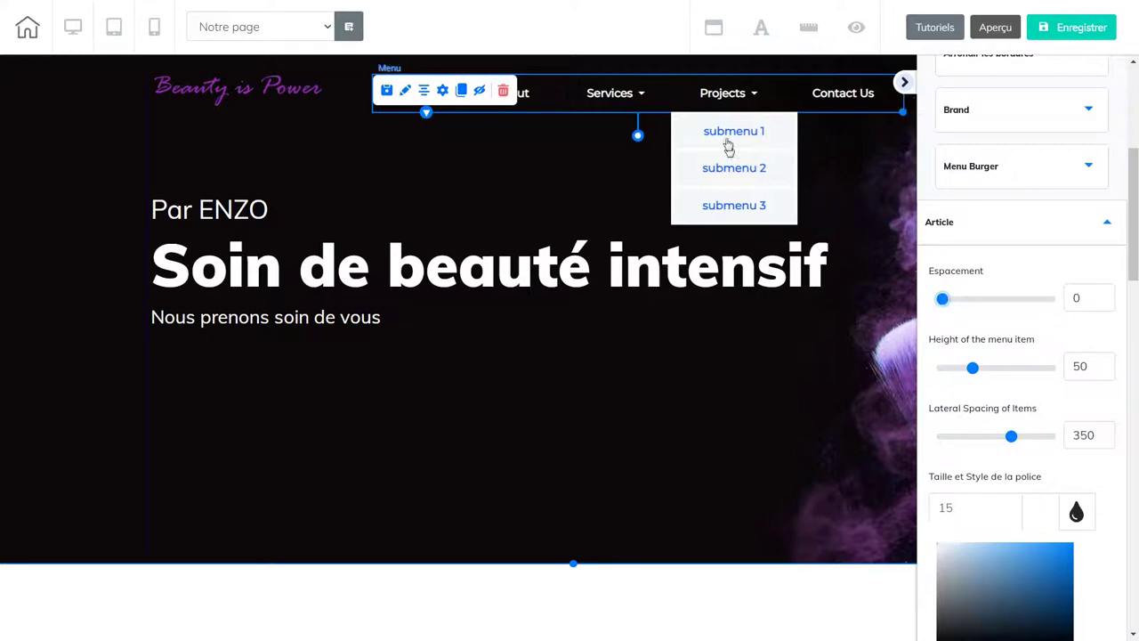
{"action": "mouse_move", "coordinate": [580, 96]}
{"action": "left_click_drag", "start_coordinate": [1011, 442], "coordinate": [971, 442]}
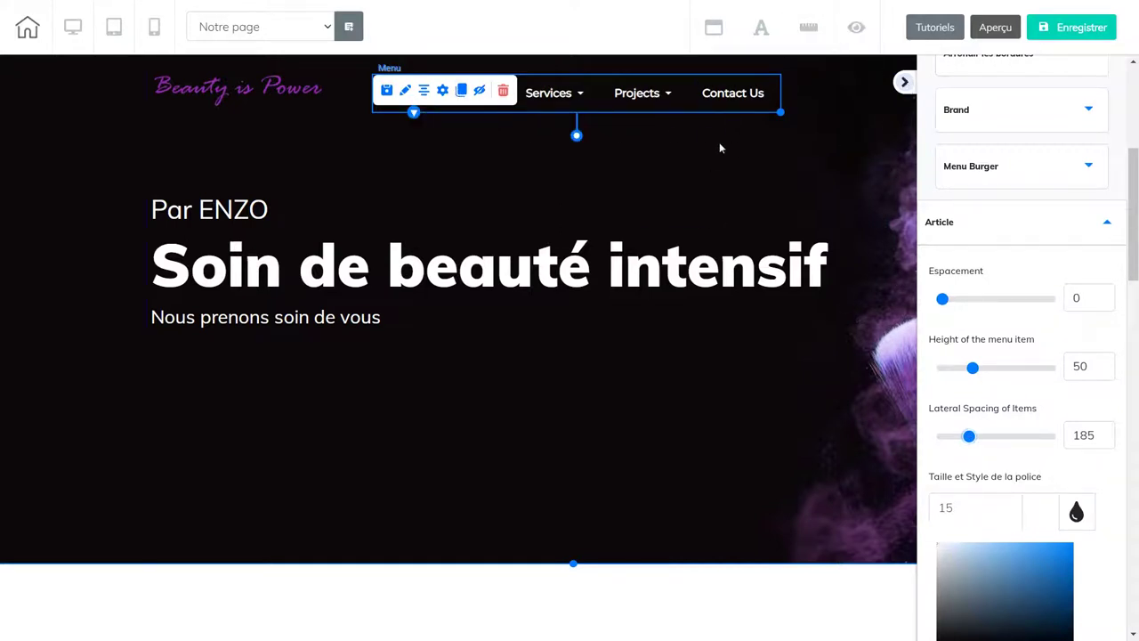
{"action": "left_click", "coordinate": [905, 83]}
{"action": "left_click", "coordinate": [906, 82]}
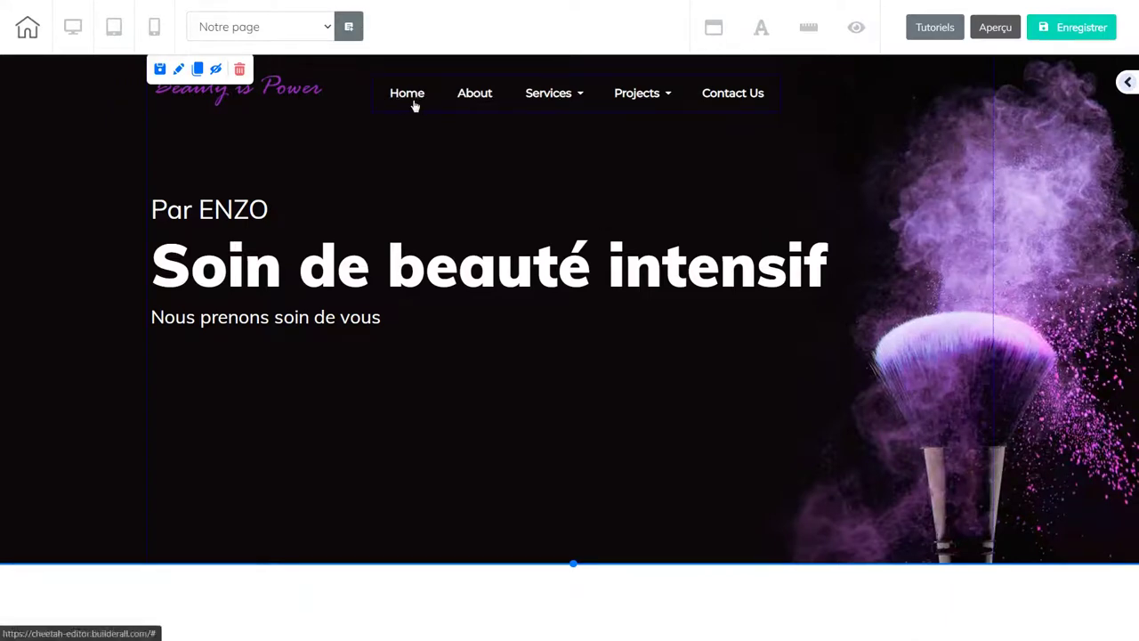
Step: In the menu's item configuration, replace the label of the Home item with text beginning "Acce"
{"action": "left_click", "coordinate": [504, 103]}
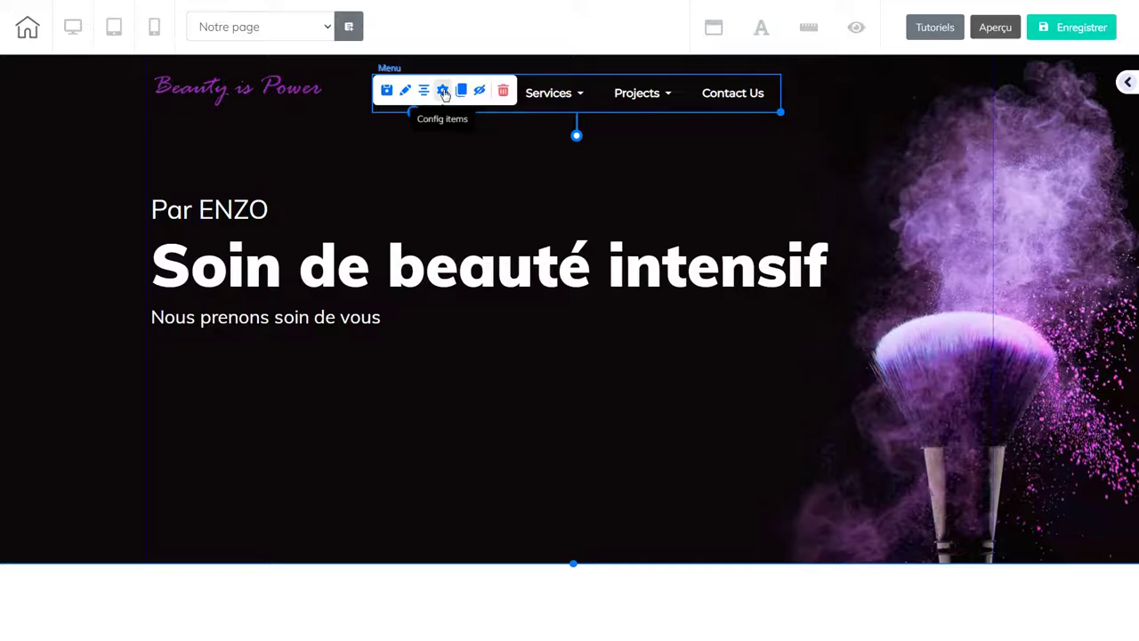
{"action": "left_click", "coordinate": [443, 91]}
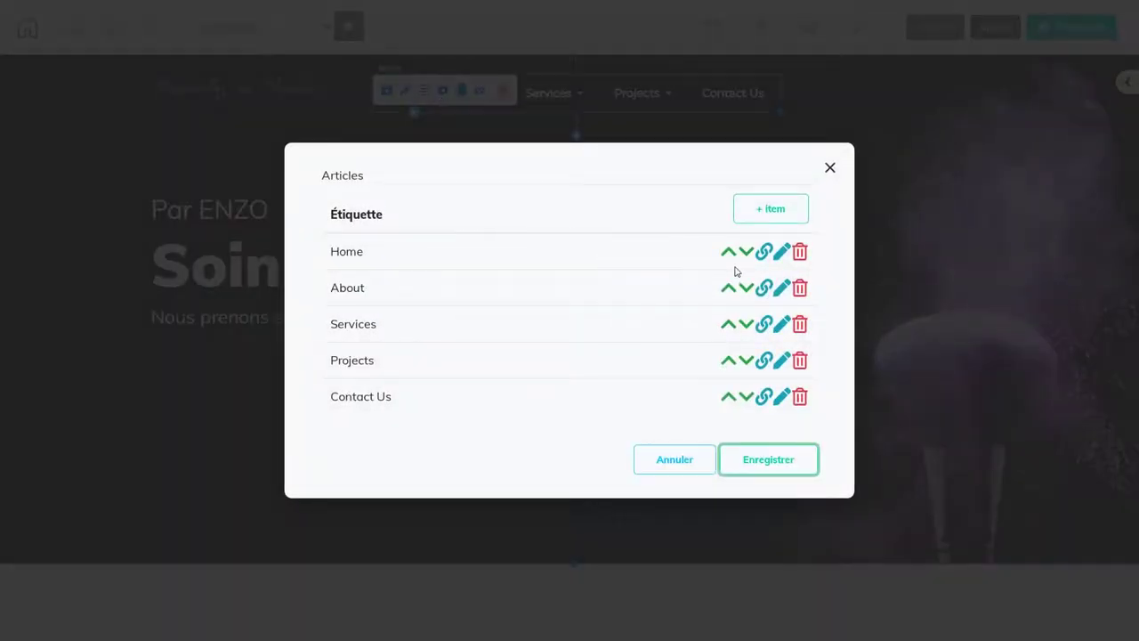
{"action": "left_click", "coordinate": [781, 253]}
{"action": "left_click_drag", "start_coordinate": [397, 254], "coordinate": [361, 255]}
{"action": "type", "text": "Acce"}
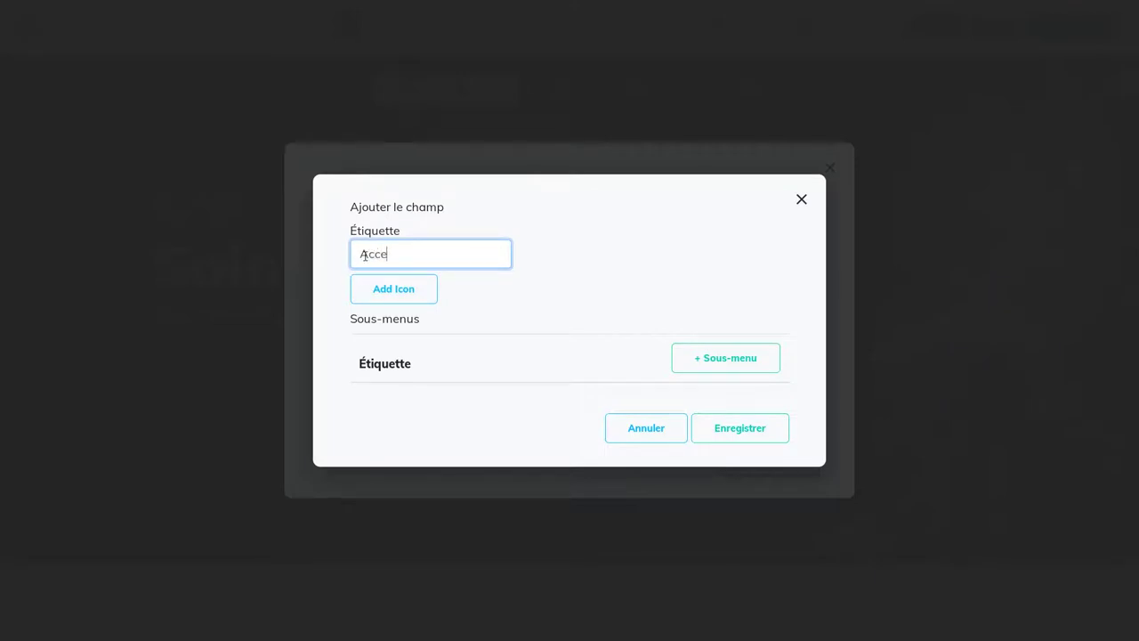